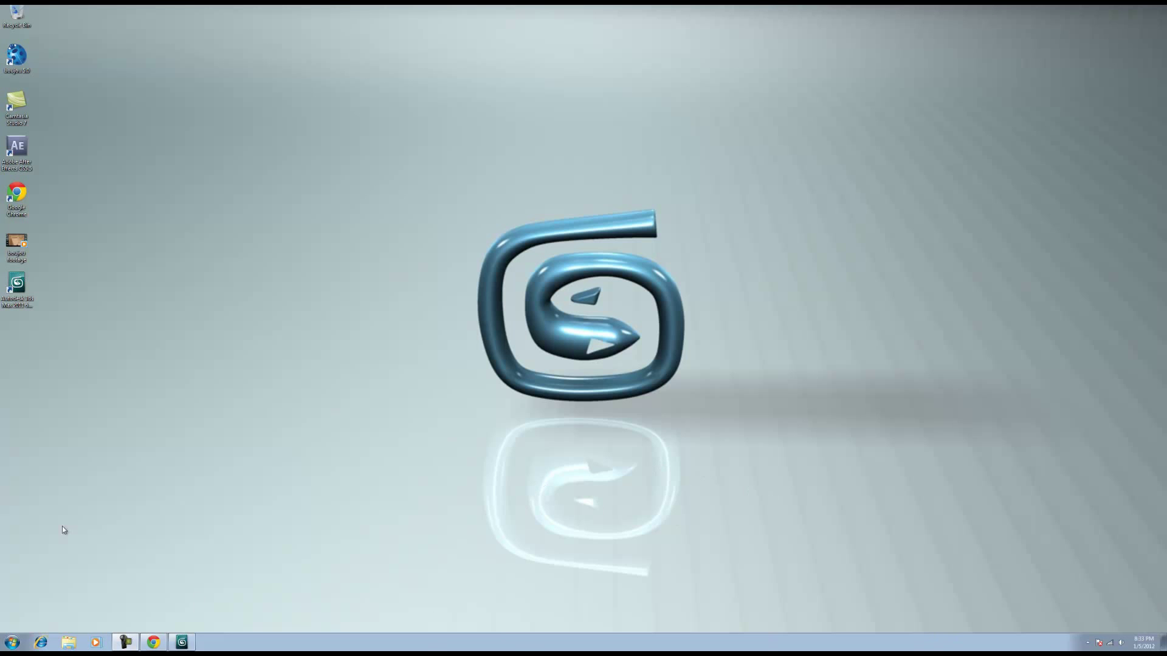
Switch to Chrome, open the hot4max Google project from the search results, and review the plugin versions in its downloads list.
click(149, 646)
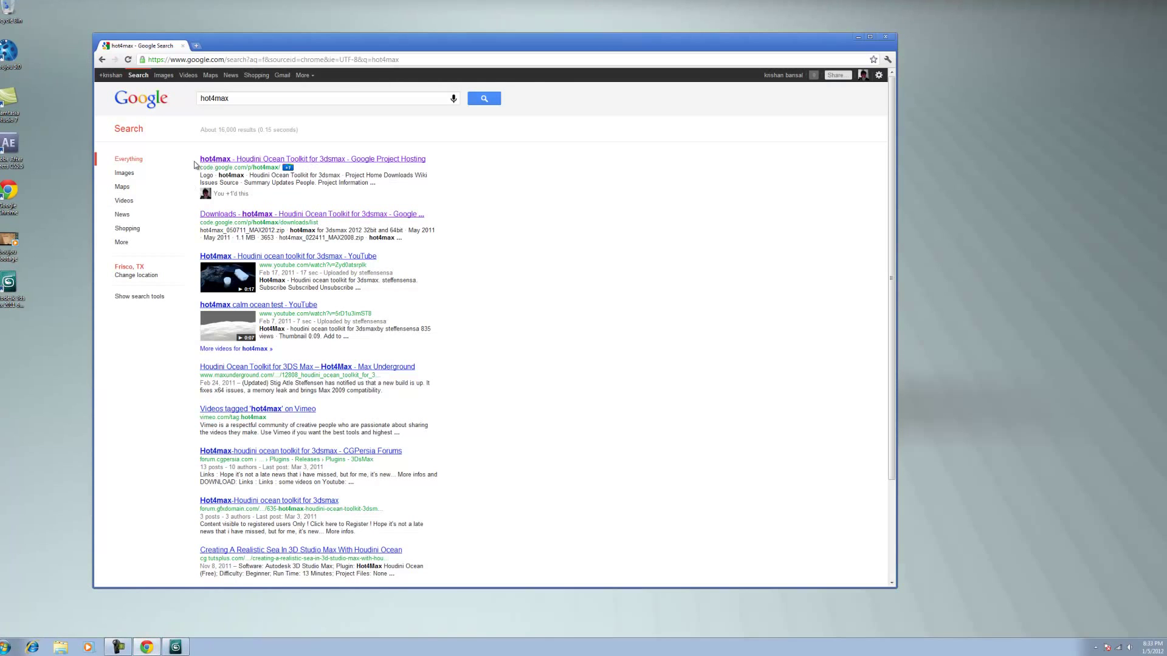
drag(198, 168, 307, 173)
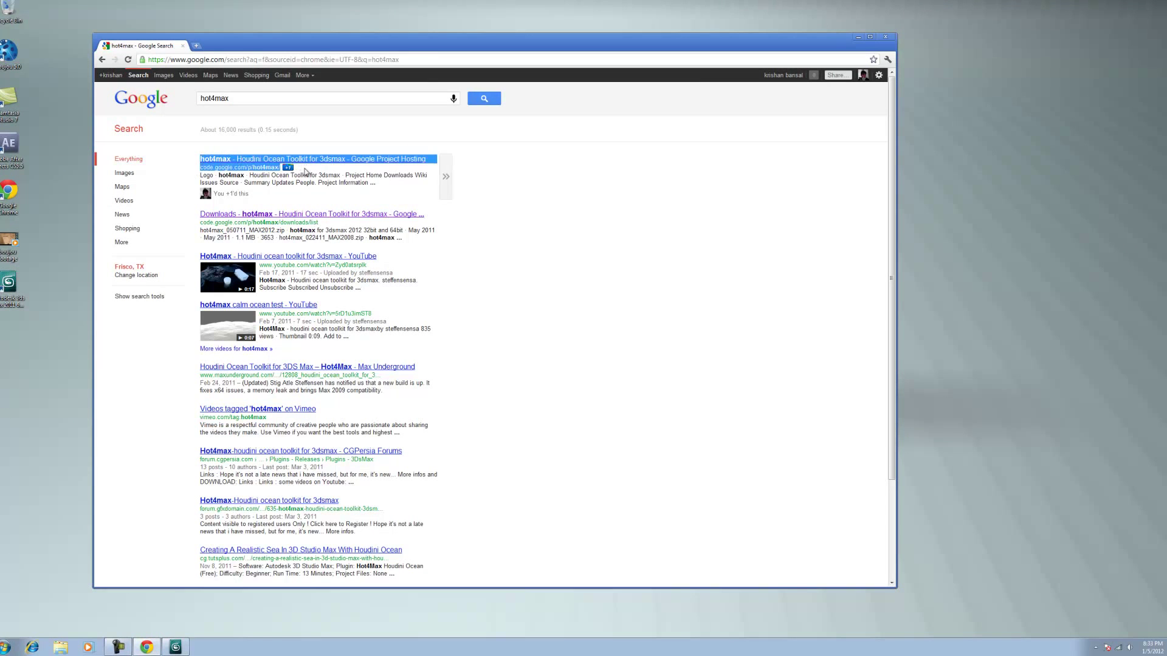
click(326, 161)
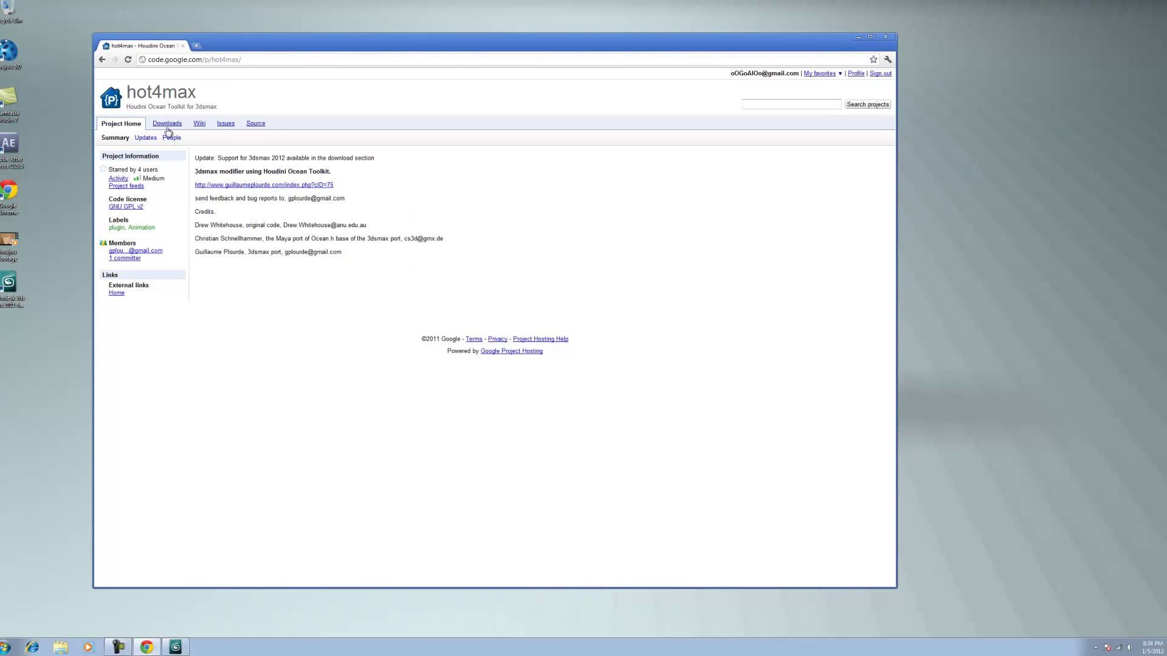
click(177, 124)
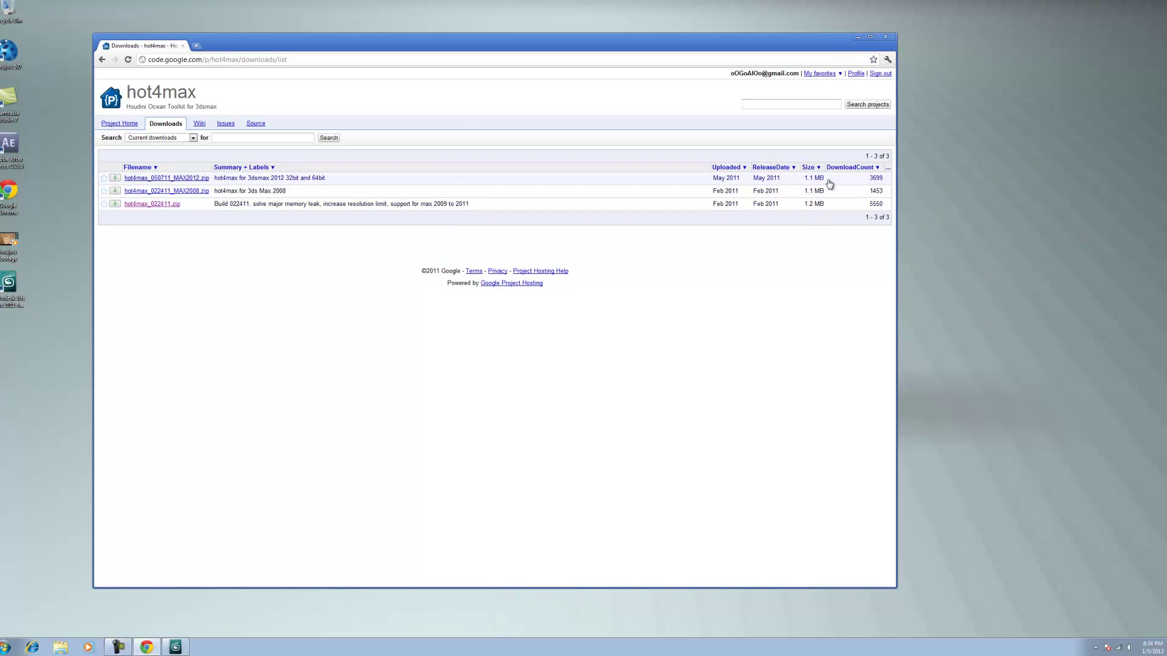
drag(824, 177, 821, 255)
click(821, 255)
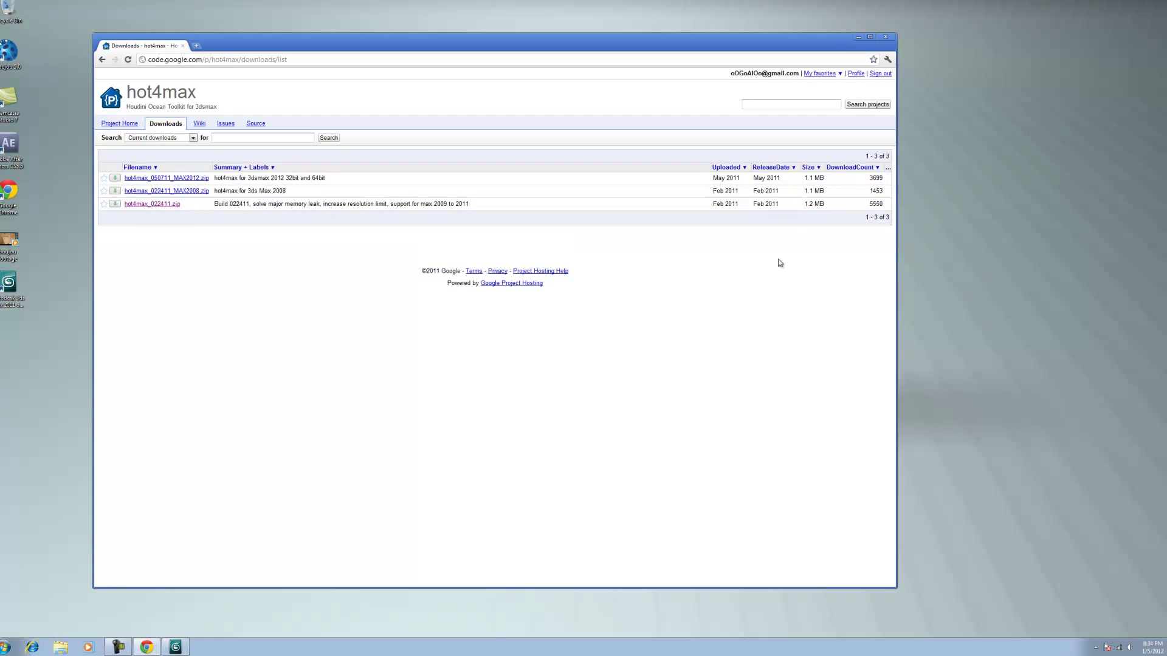
Close the browser window with the hot4max downloads and return to 3ds Max.
mouse_move(728, 47)
mouse_down()
mouse_move(712, 18)
mouse_move(720, 54)
mouse_up()
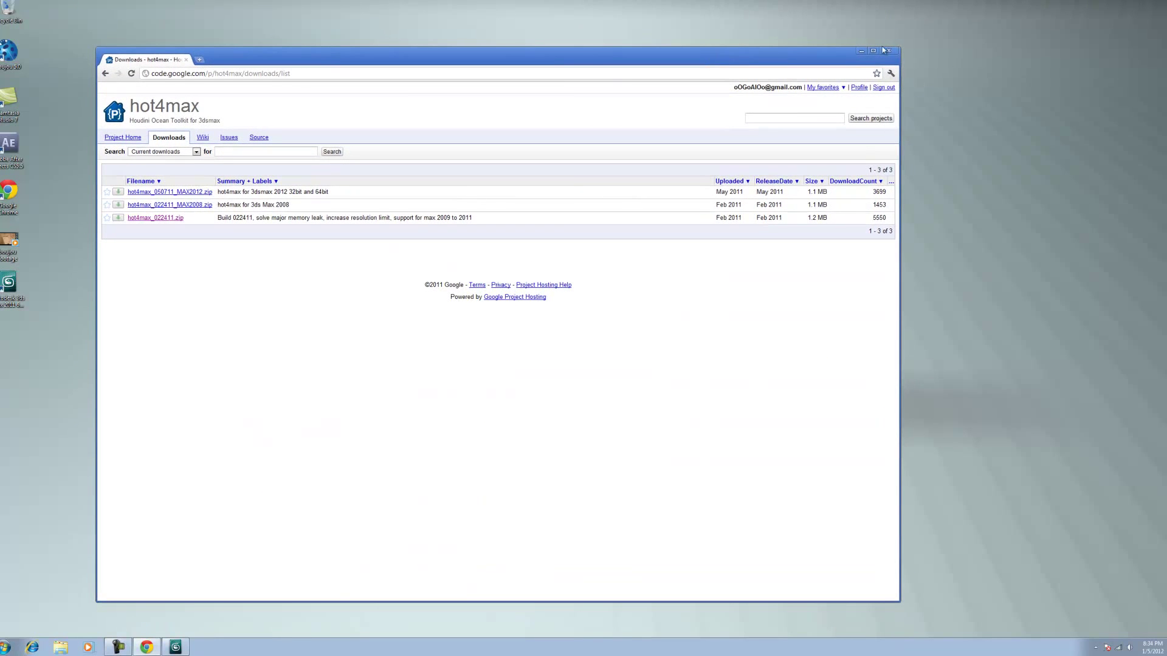
mouse_move(759, 52)
mouse_down()
mouse_move(743, 21)
mouse_move(756, 29)
mouse_up()
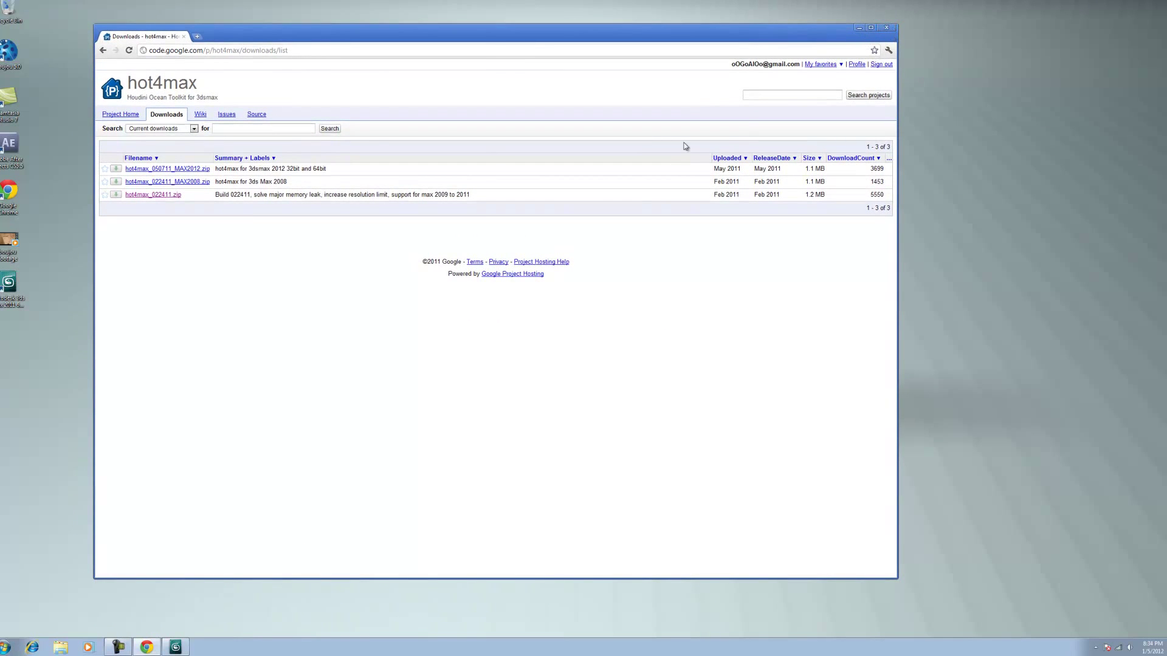
click(886, 28)
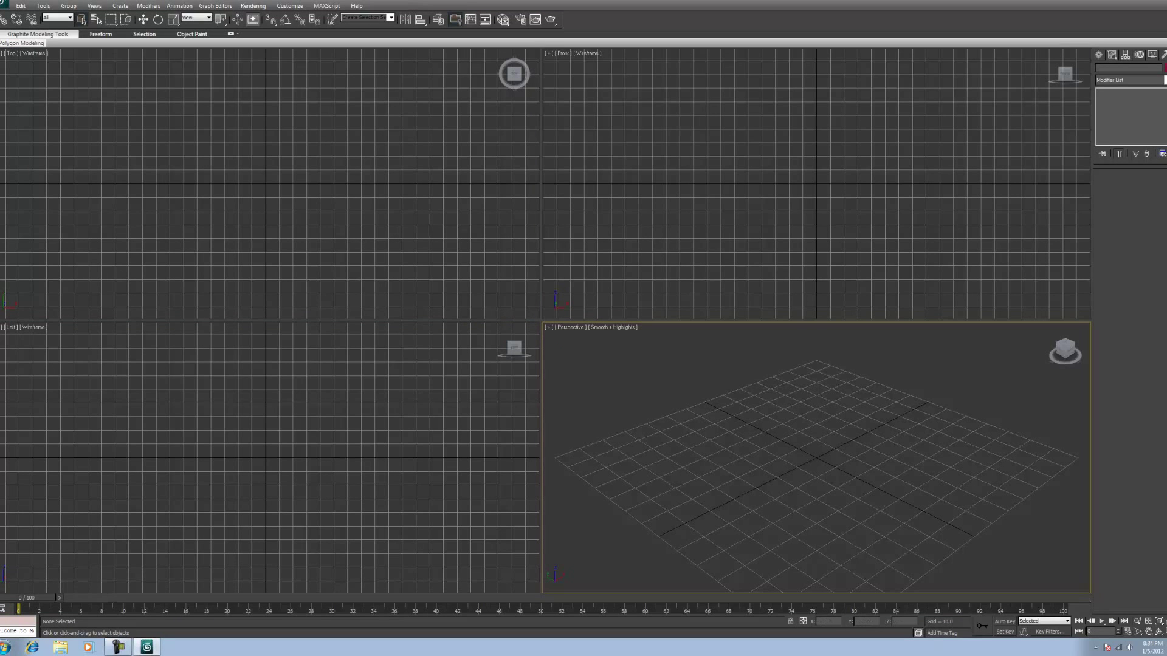
Maximize the perspective viewport and draw a large rectangular plane that extends beyond the home grid.
key(alt+w)
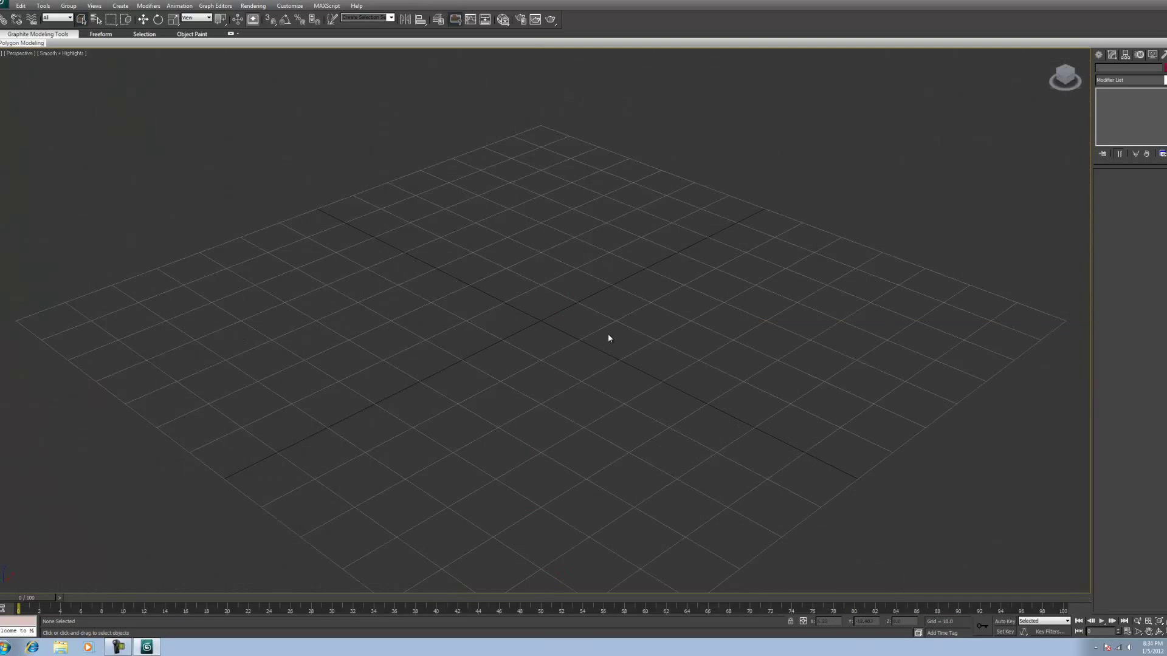
scroll(608, 334, down, 5)
scroll(722, 396, up, 3)
click(1099, 56)
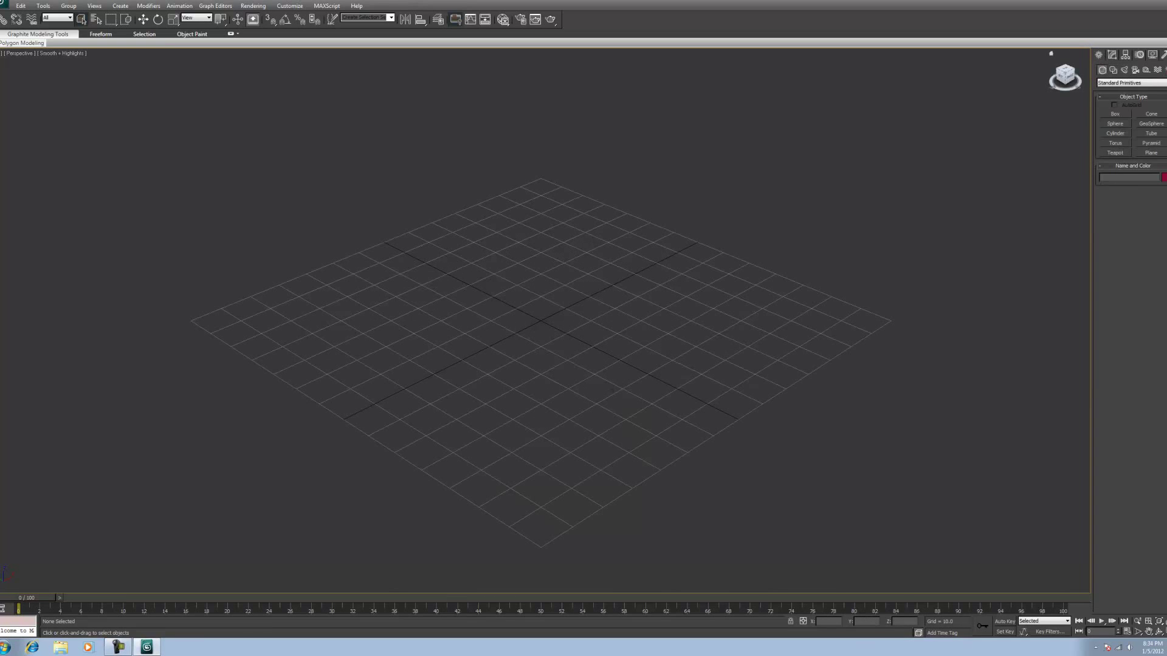
click(1151, 153)
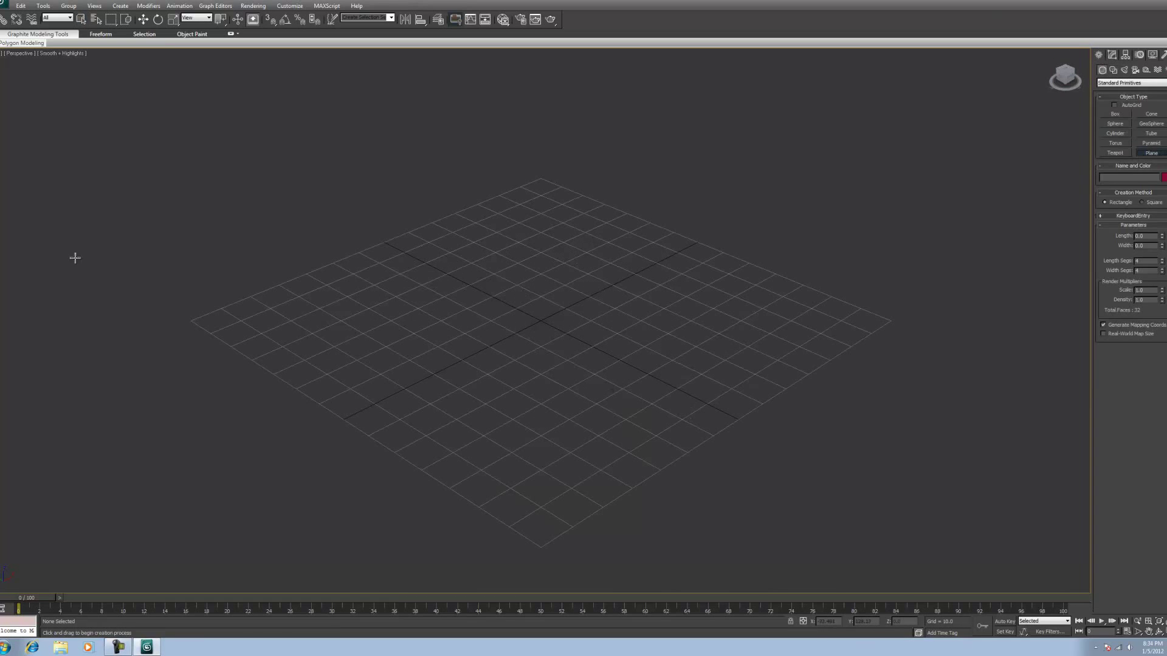
drag(78, 303, 1141, 339)
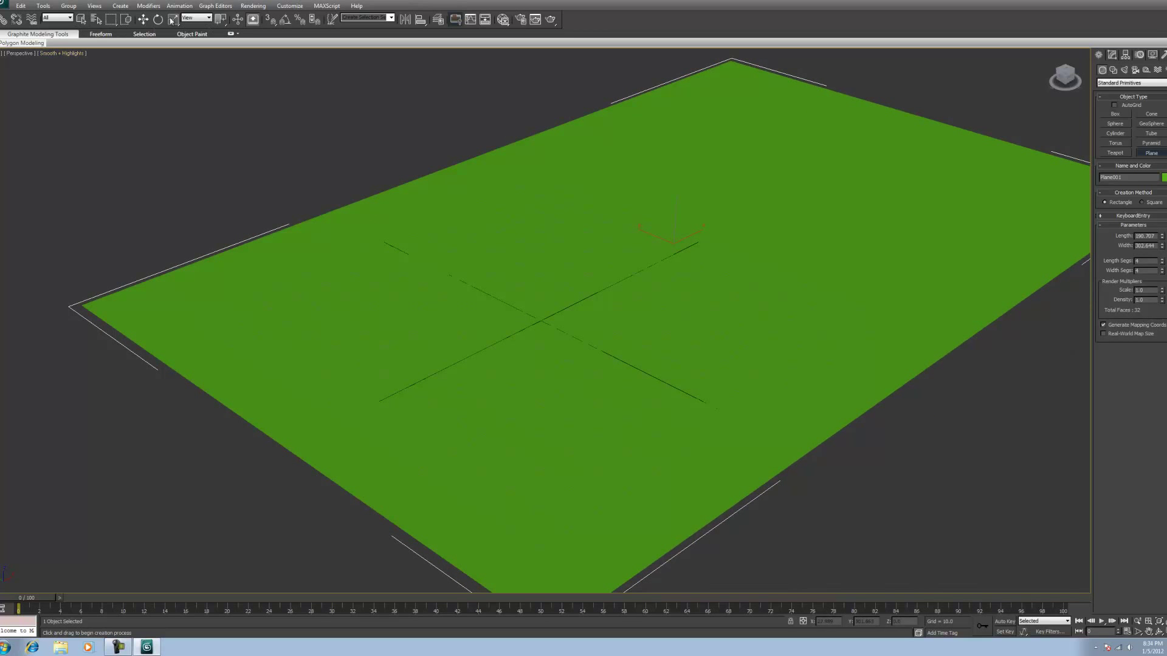
click(81, 19)
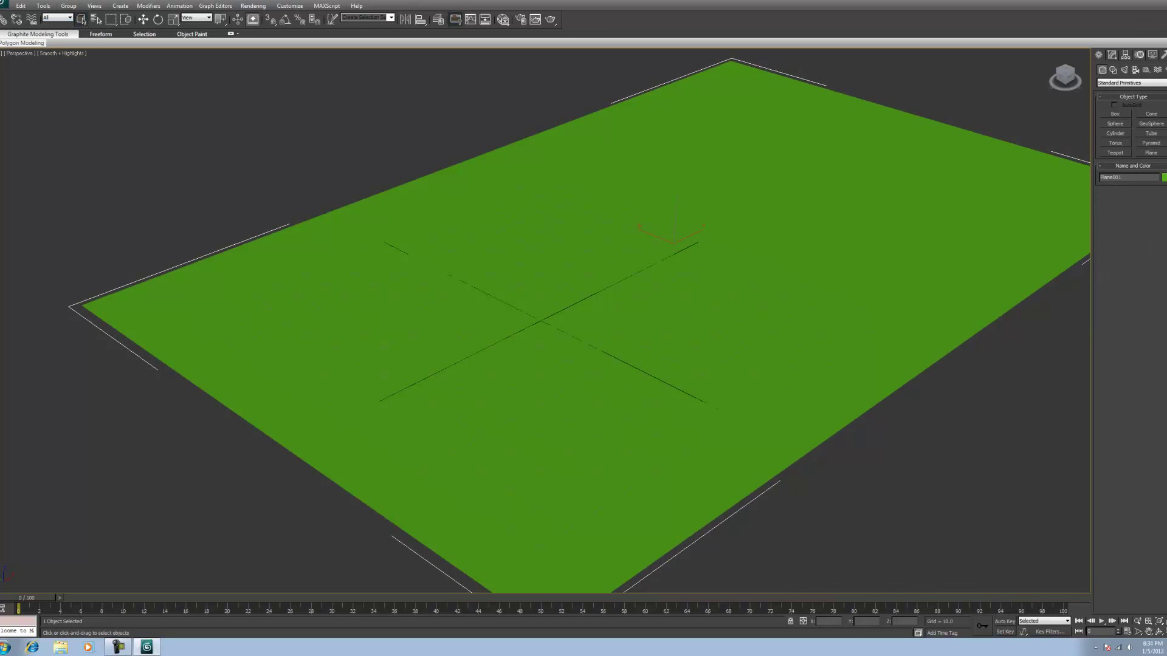
Change the plane's object color to light blue from the basic 3ds Max palette.
click(1163, 177)
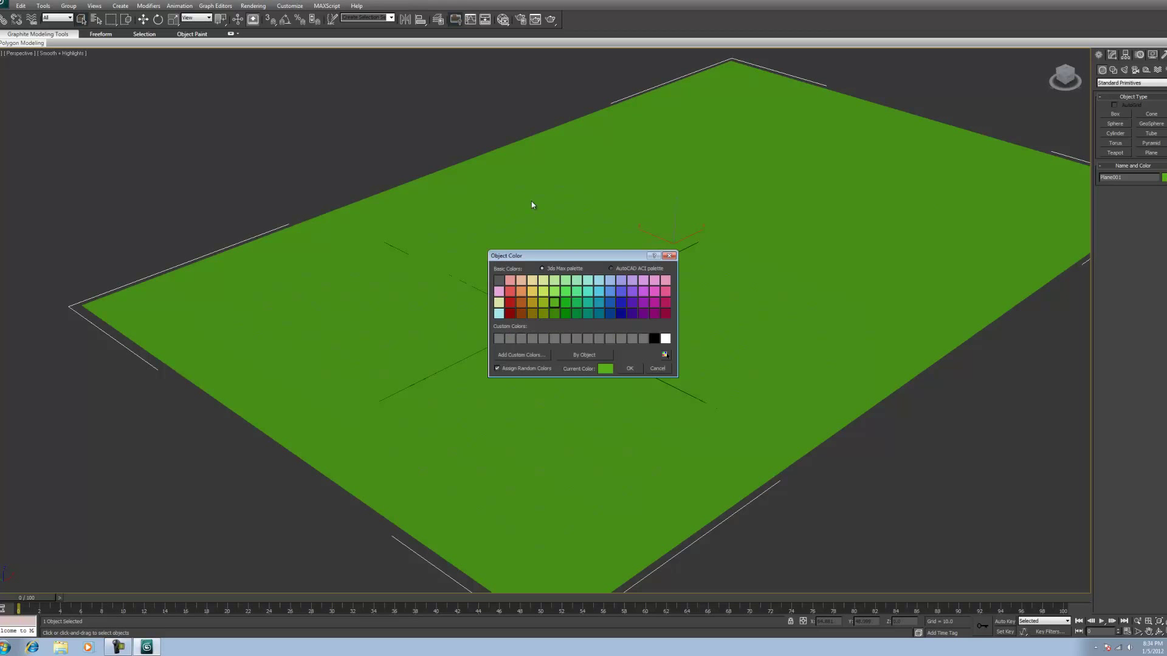
click(598, 291)
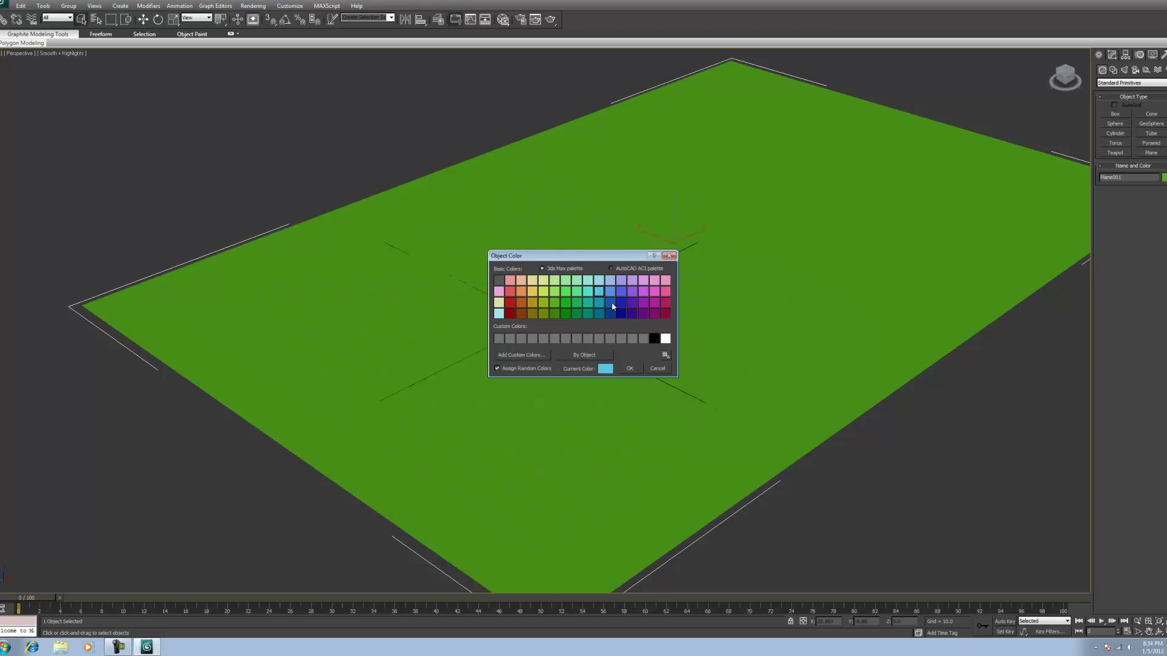
click(629, 369)
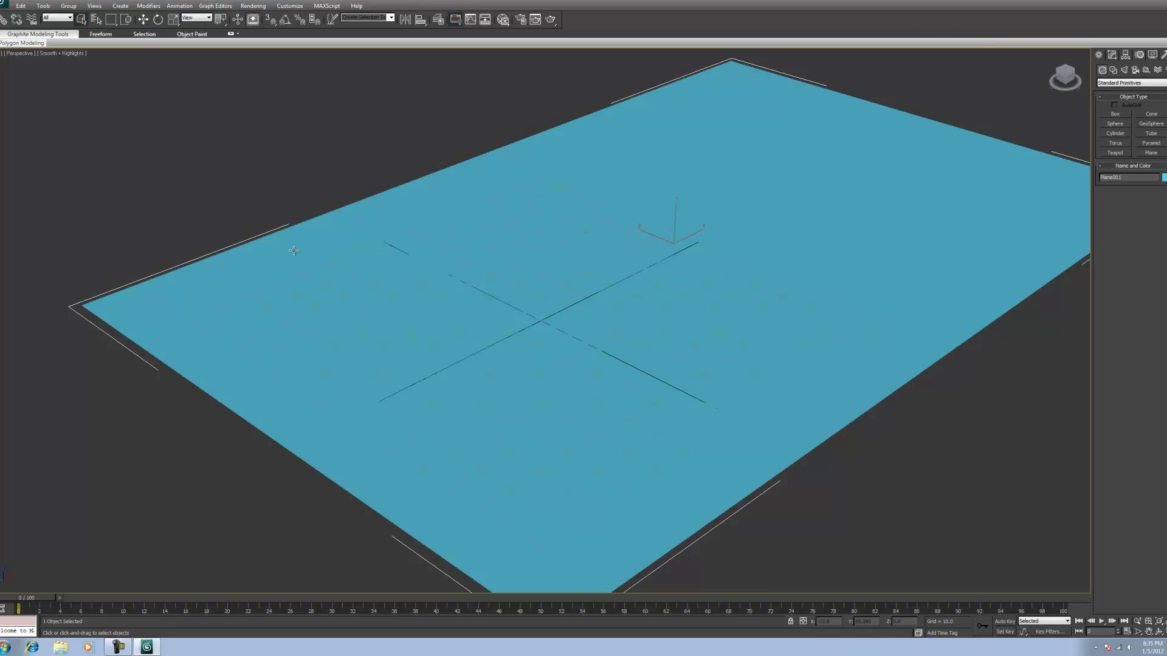
Apply the Houdini_Ocean modifier to the plane.
scroll(294, 250, down, 5)
scroll(958, 304, up, 3)
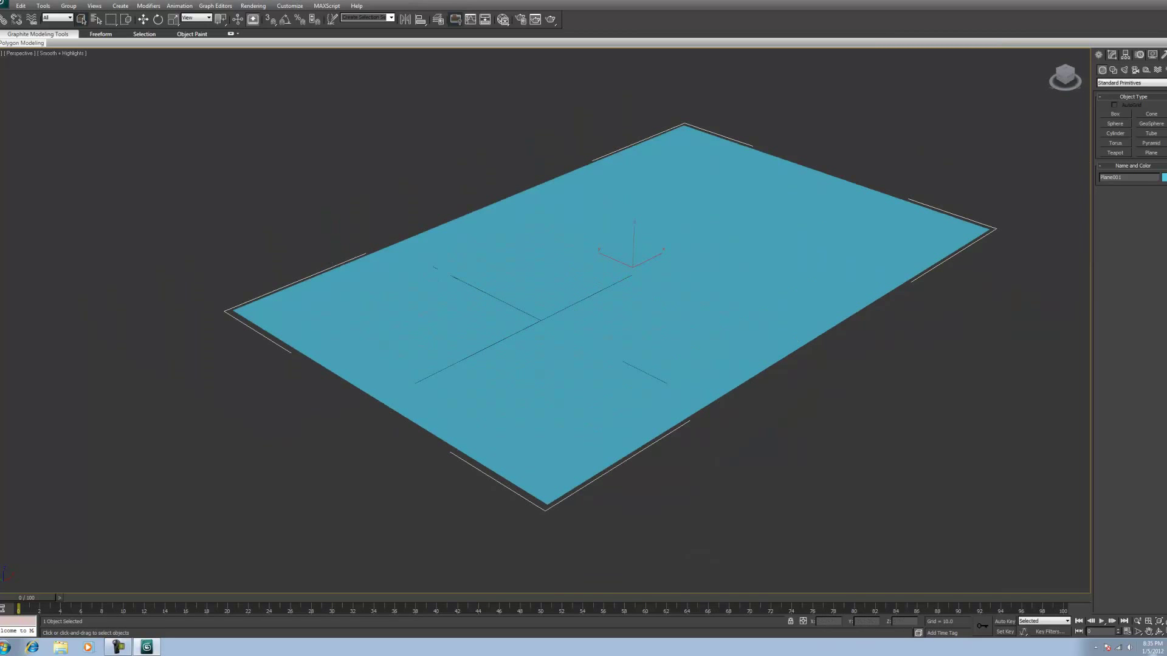
key(e)
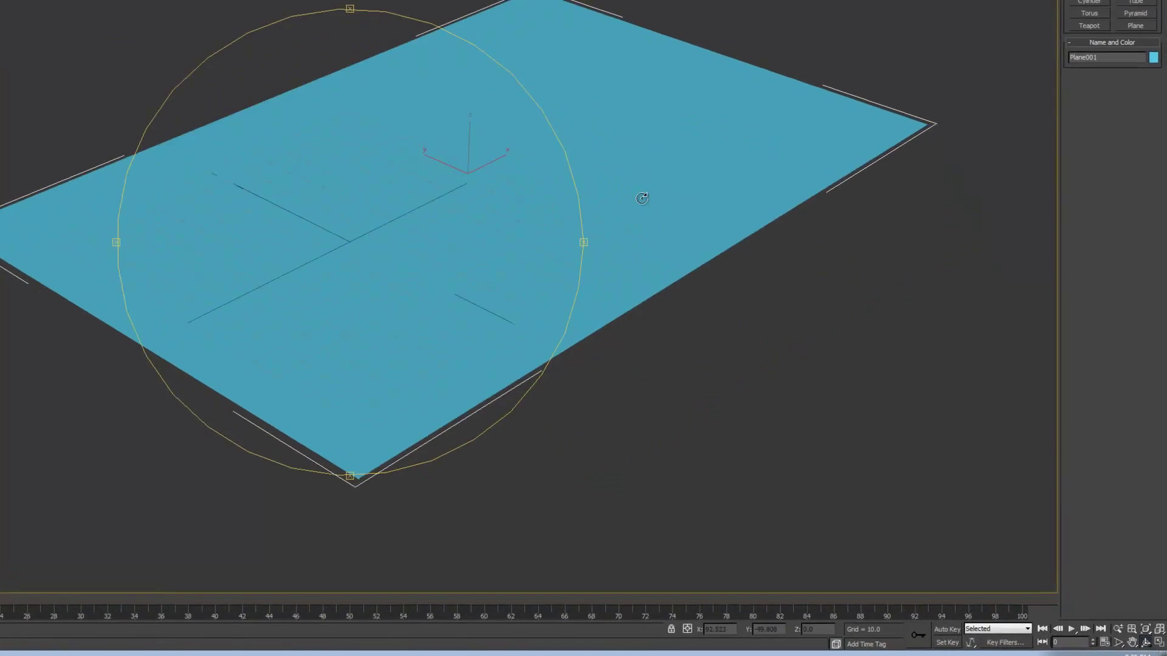
drag(642, 198, 410, 285)
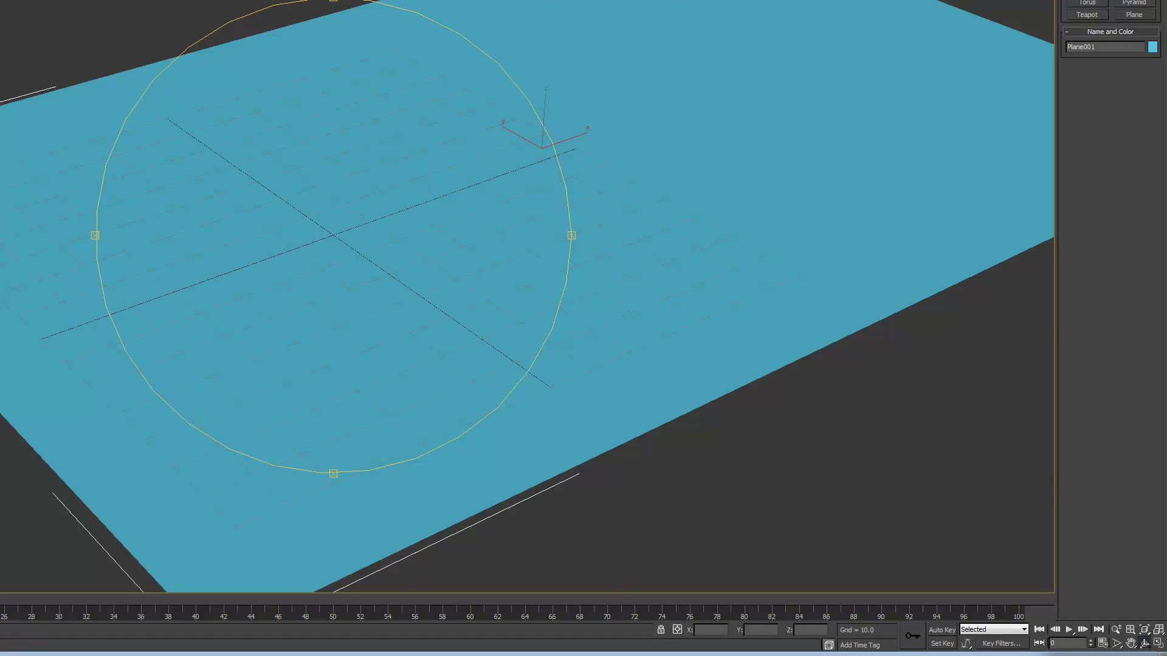
click(1112, 55)
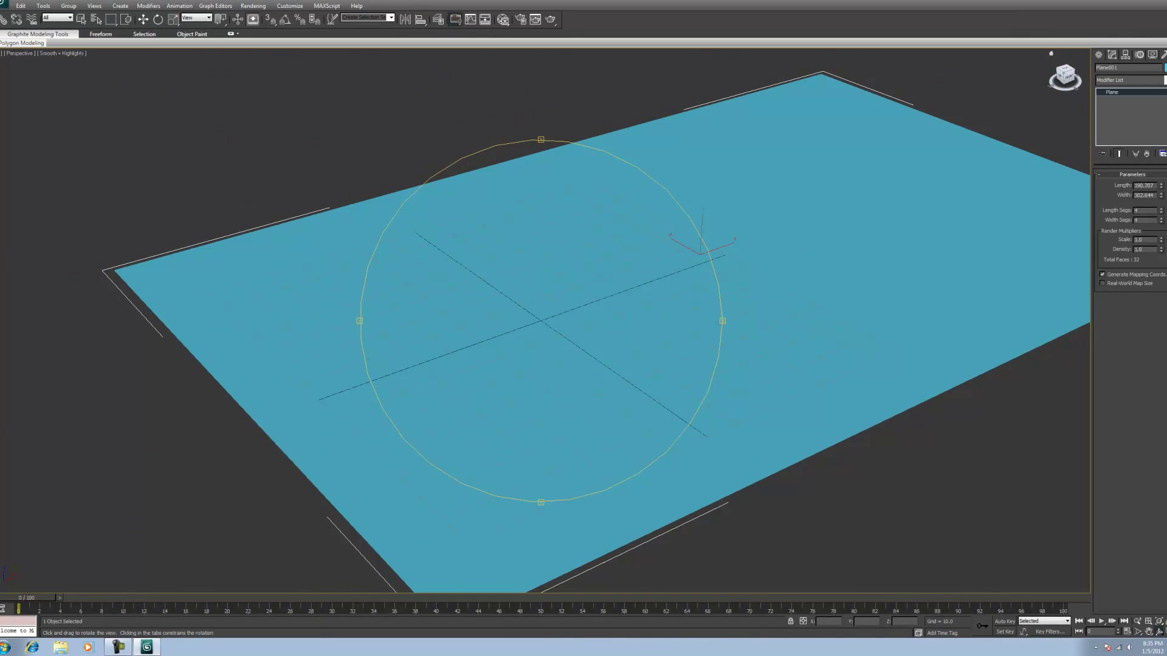
click(1129, 80)
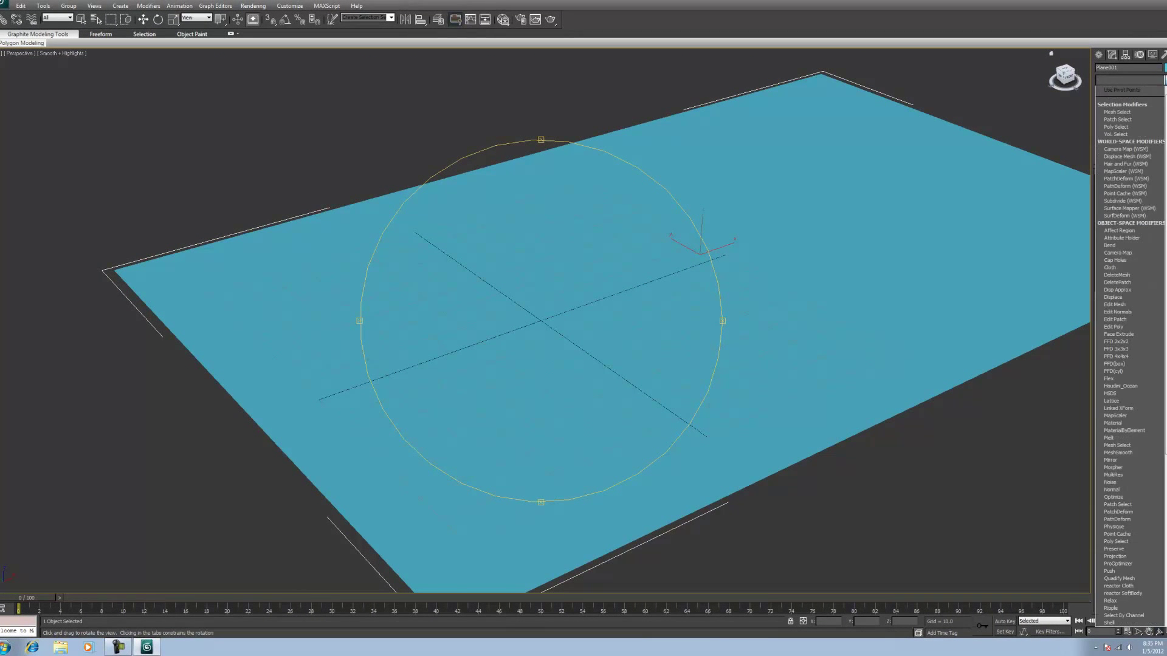
click(1131, 389)
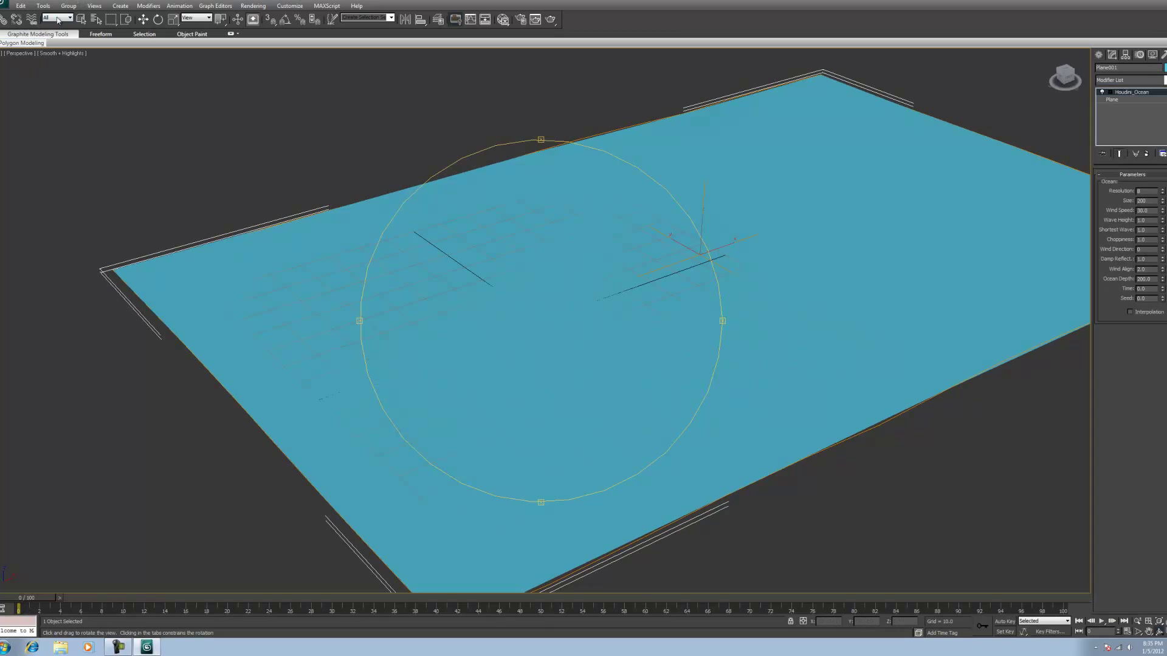
key(Escape)
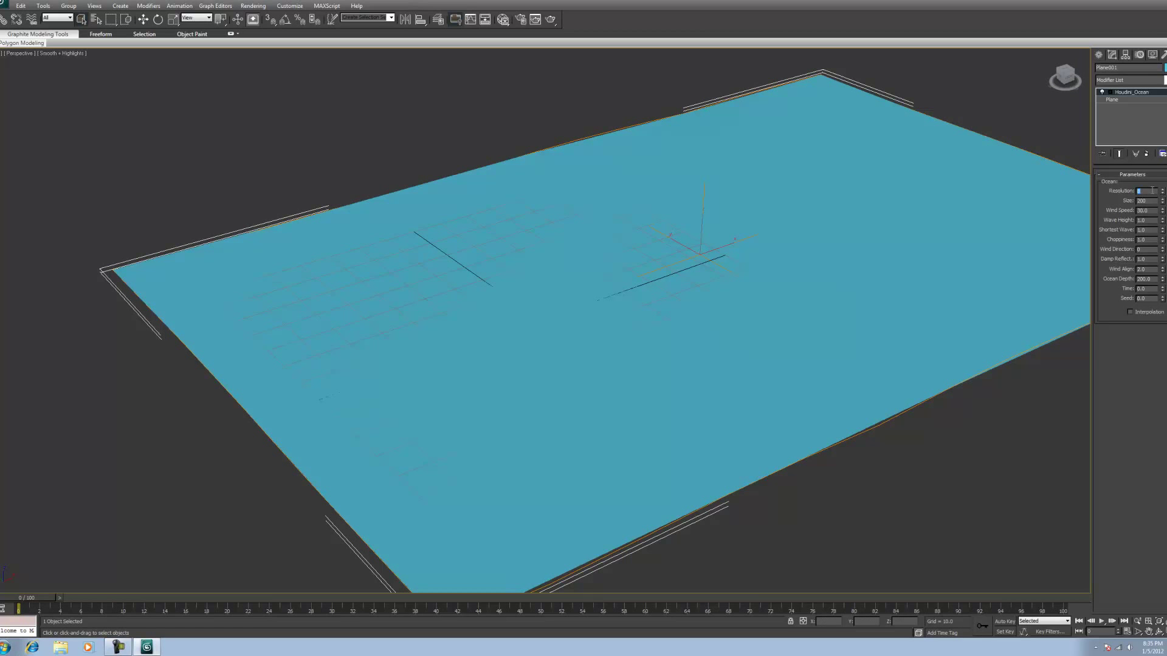
Set the ocean modifier's Resolution to 20 and try a much higher Choppiness before lowering it again.
key(Return)
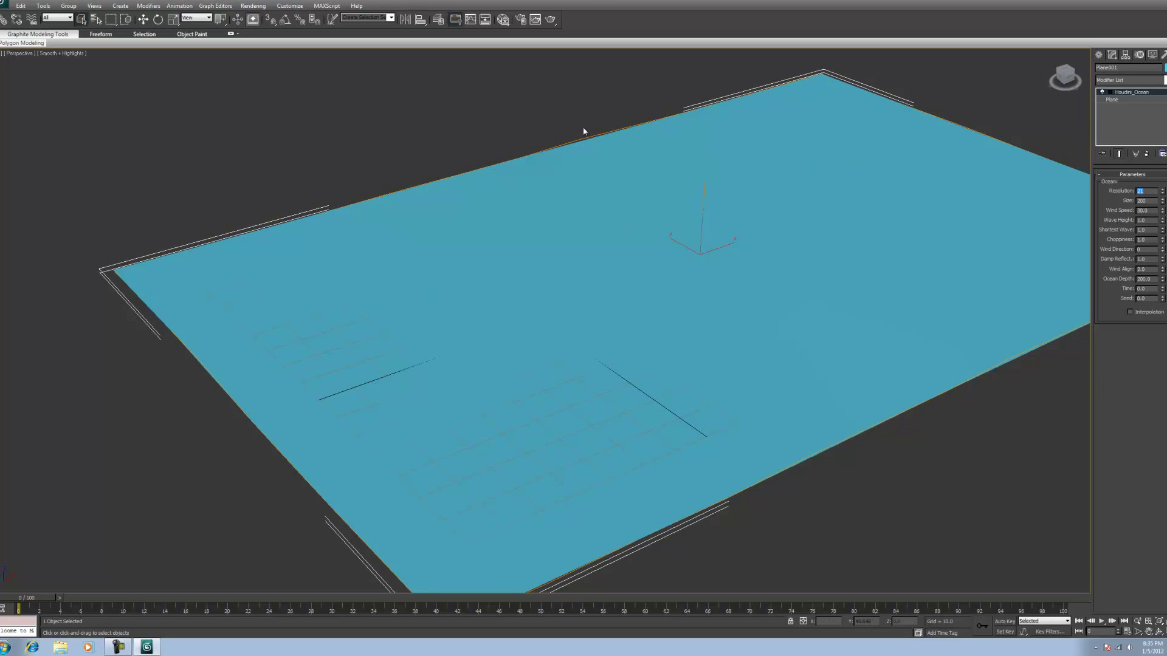
text(20)
key(Return)
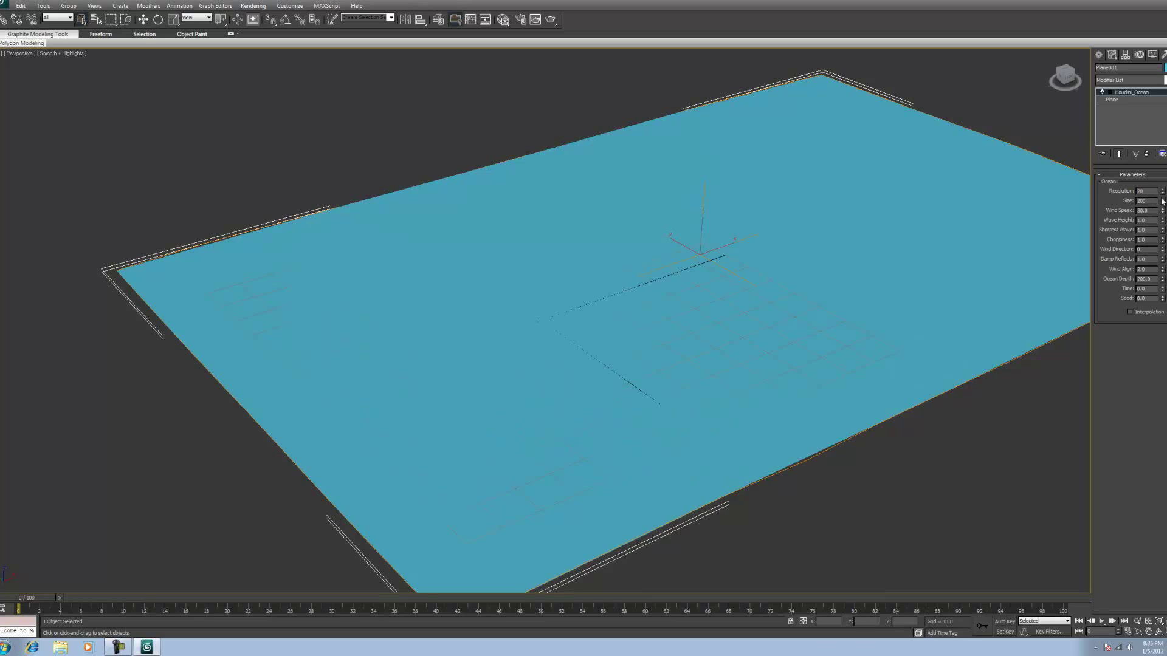
drag(1163, 242, 1160, 177)
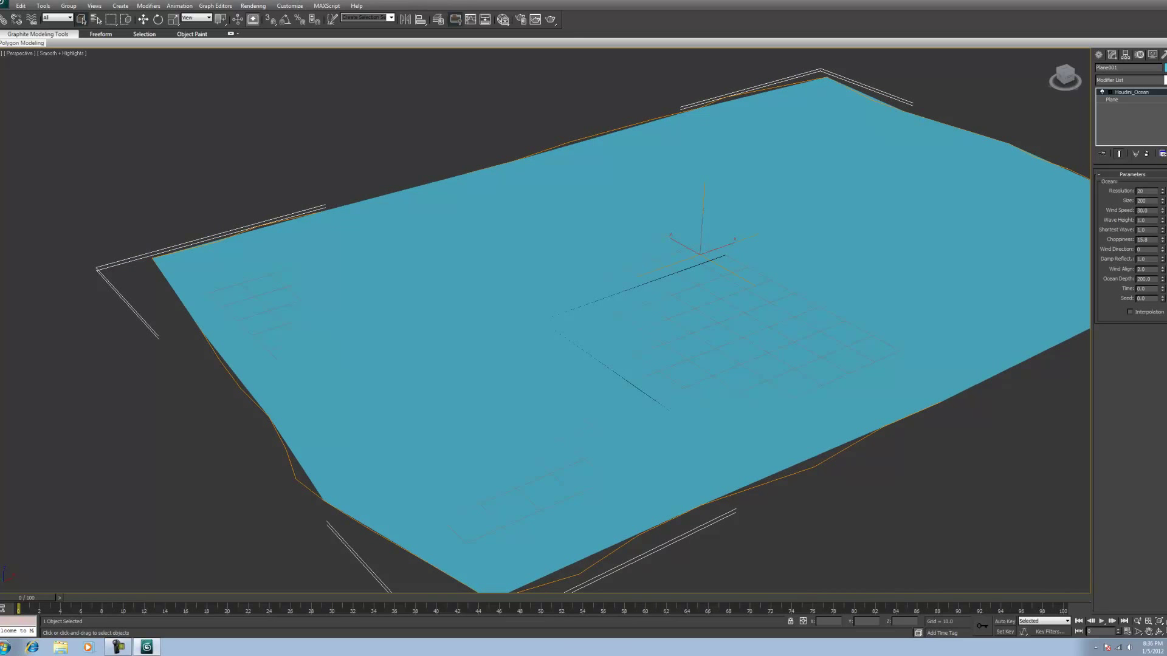
drag(1163, 243, 1161, 290)
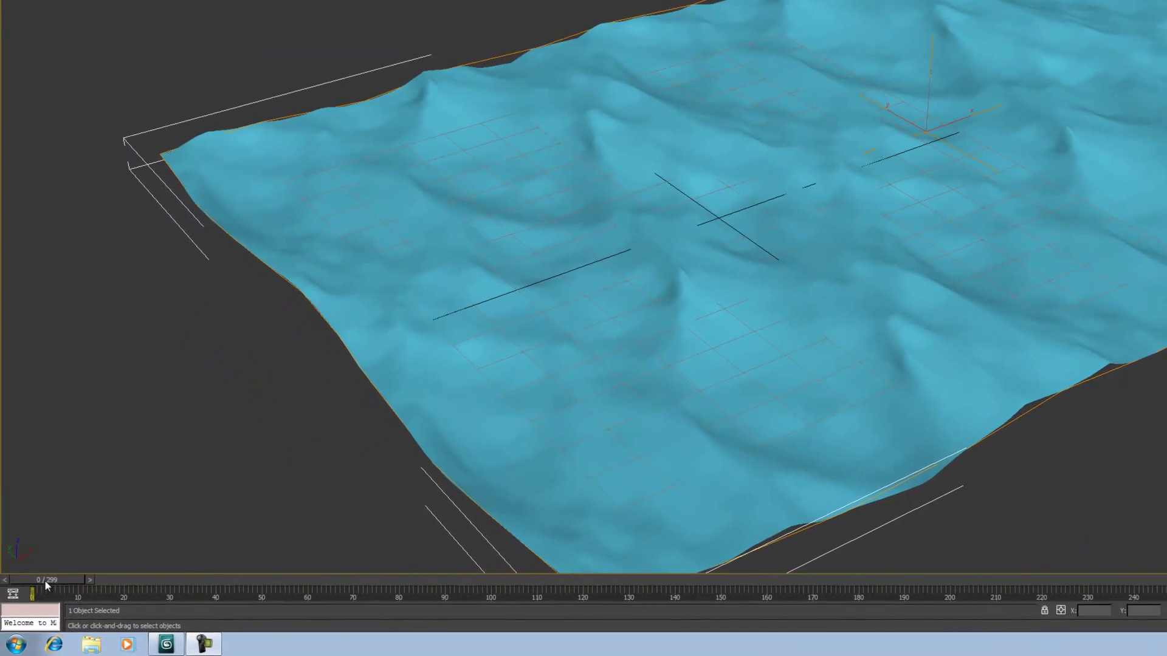
Scrub the timeline forward and back to frame 0 to check the ocean for motion.
drag(25, 603, 710, 535)
drag(928, 579, 43, 580)
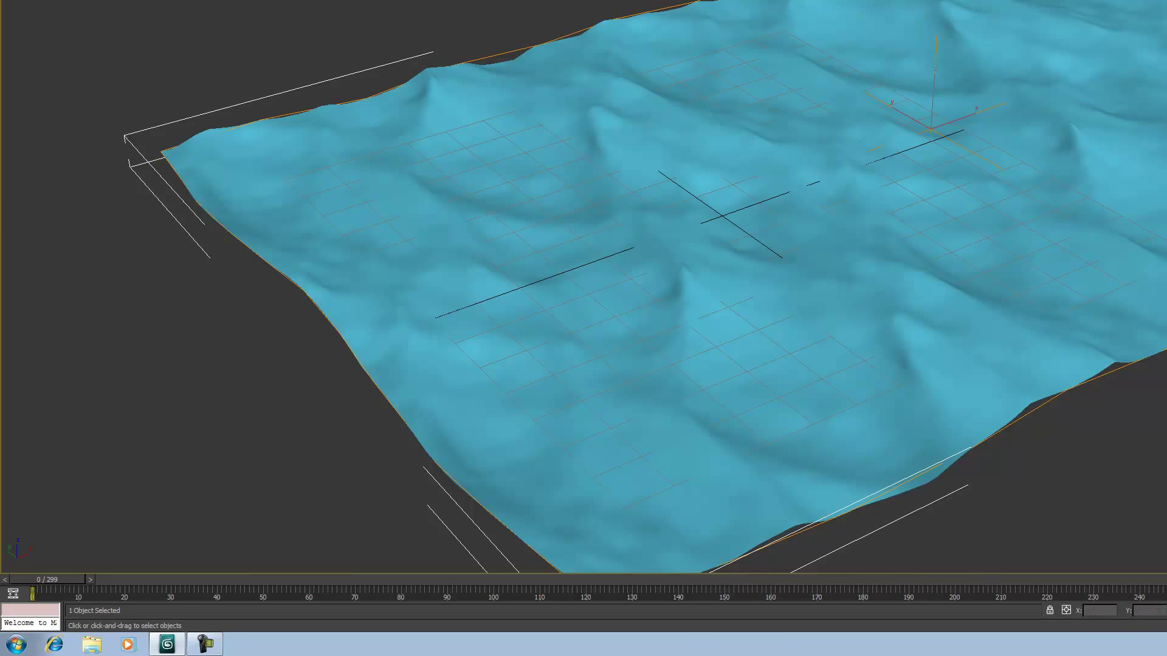
Render a test frame of the ocean from a low angle just above the waves, and close the render.
key(ctrl+r)
mouse_move(921, 229)
mouse_down()
mouse_move(861, 220)
mouse_move(953, 216)
mouse_move(942, 203)
mouse_move(927, 225)
mouse_up()
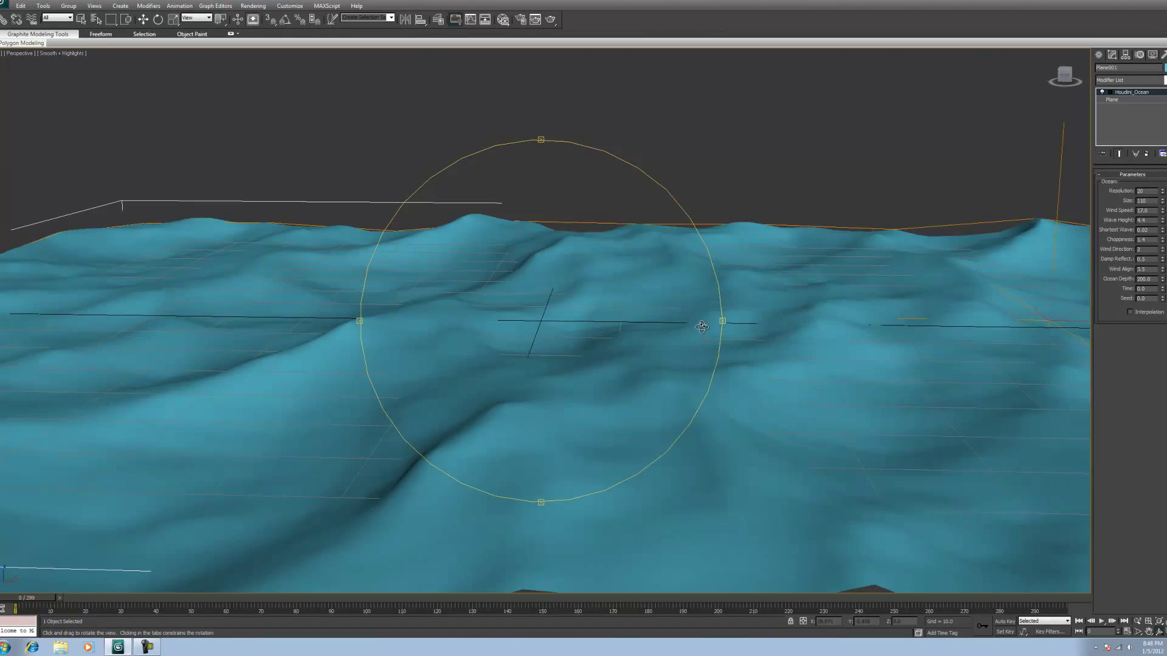
drag(702, 327, 662, 314)
click(253, 6)
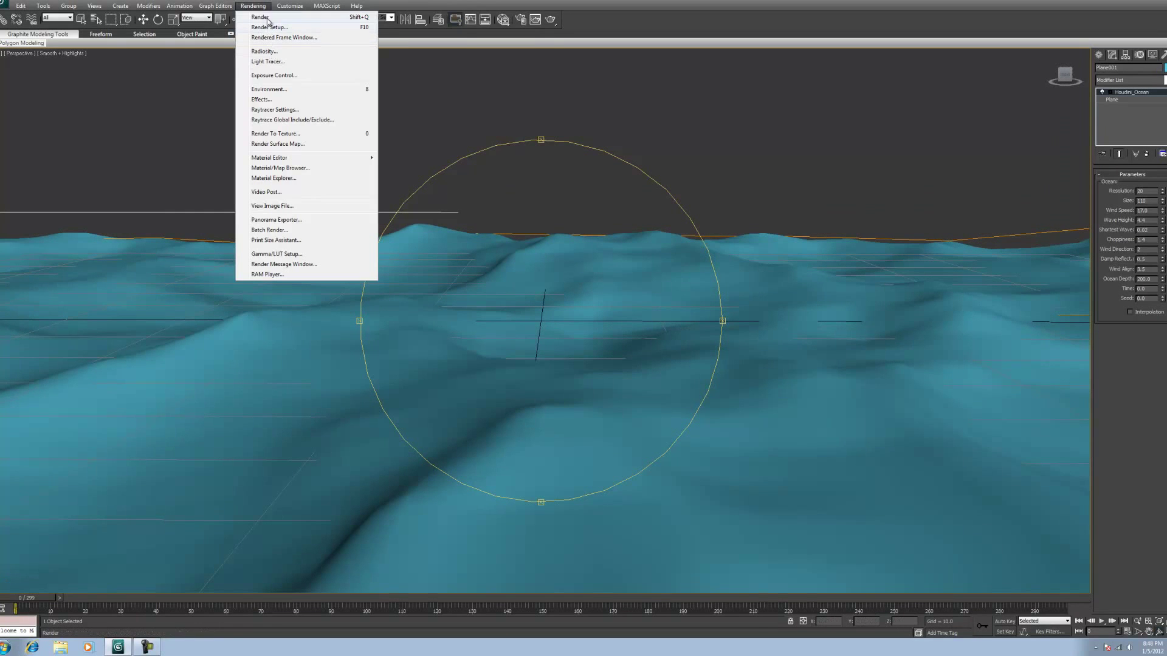
click(267, 21)
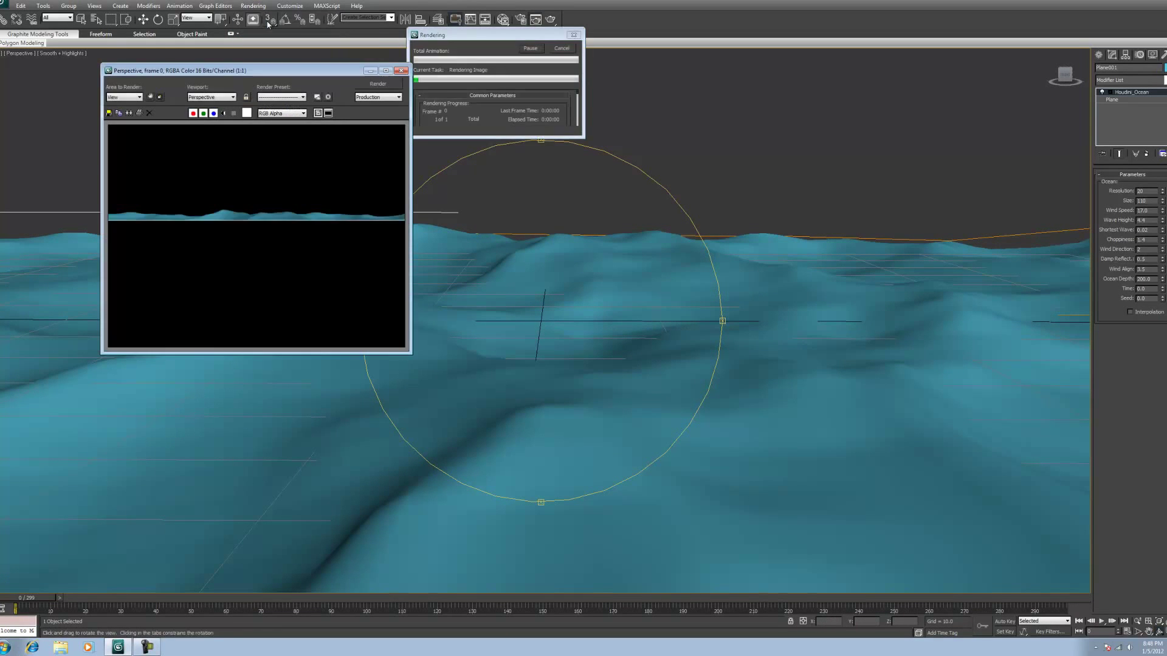
click(401, 70)
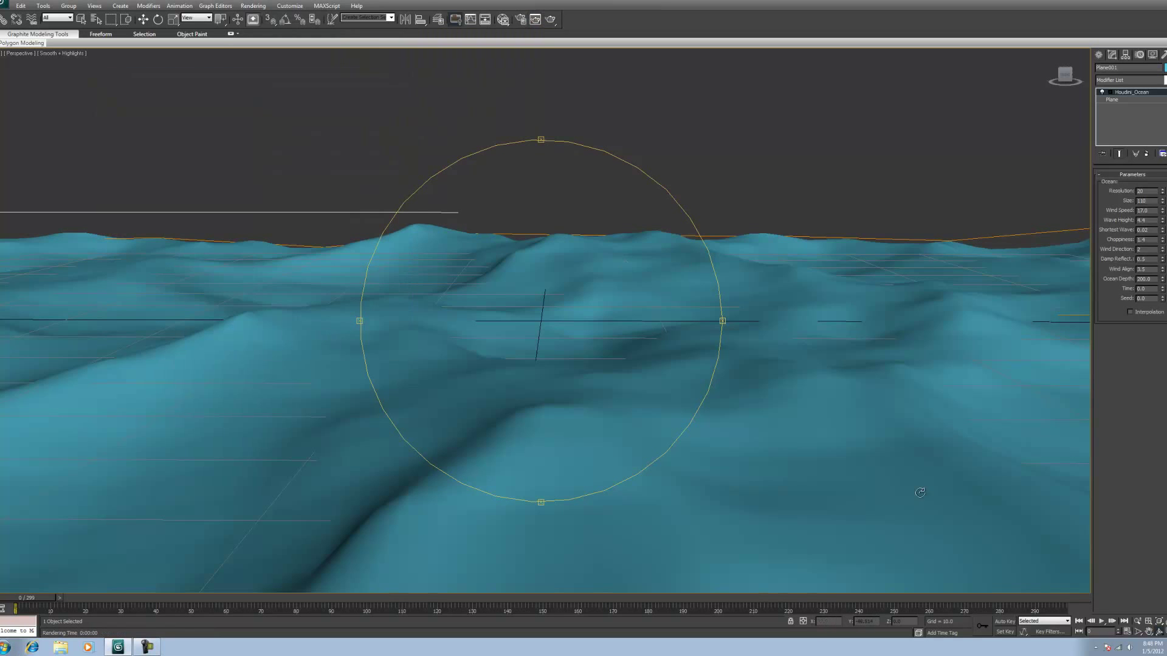
Auto-keyframe the ocean modifier's Time from frame 0 to a value of 32 at frame 299.
mouse_move(36, 598)
mouse_down()
mouse_move(1063, 605)
mouse_move(15, 602)
mouse_up()
key(ctrl+r)
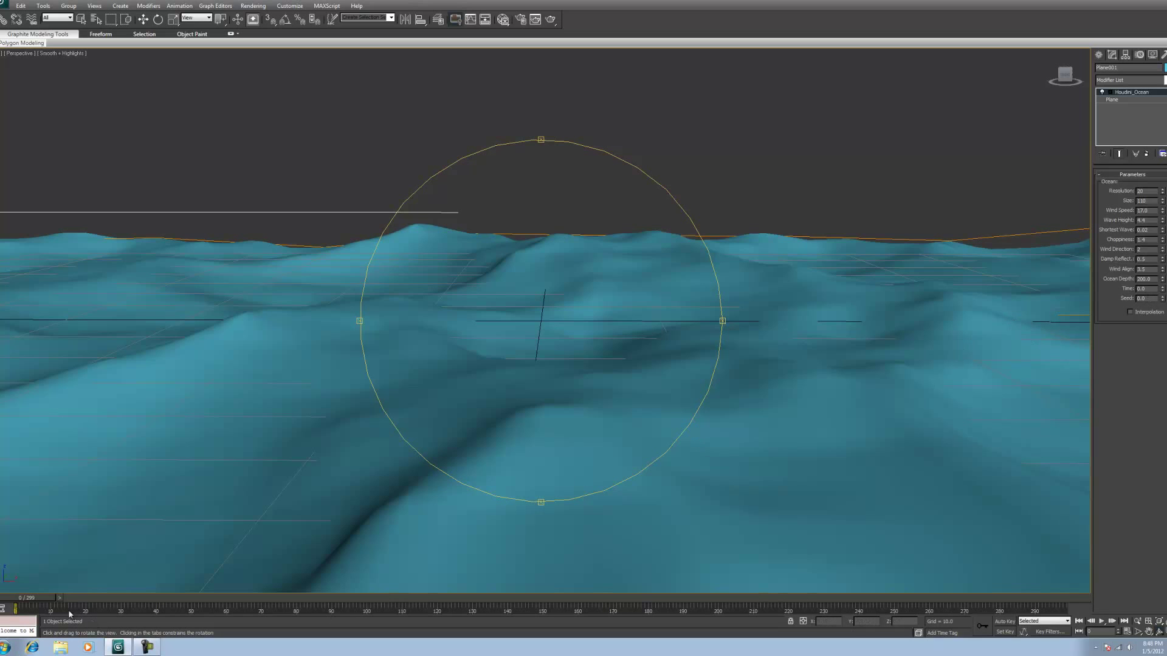
click(999, 621)
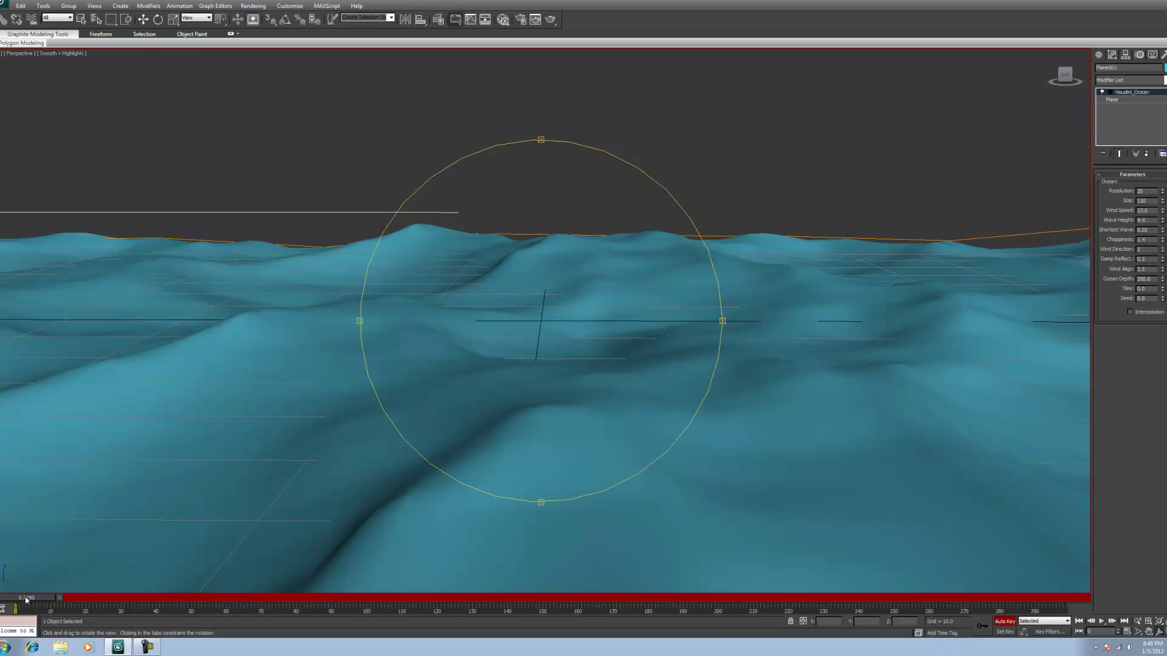
drag(25, 600, 1055, 600)
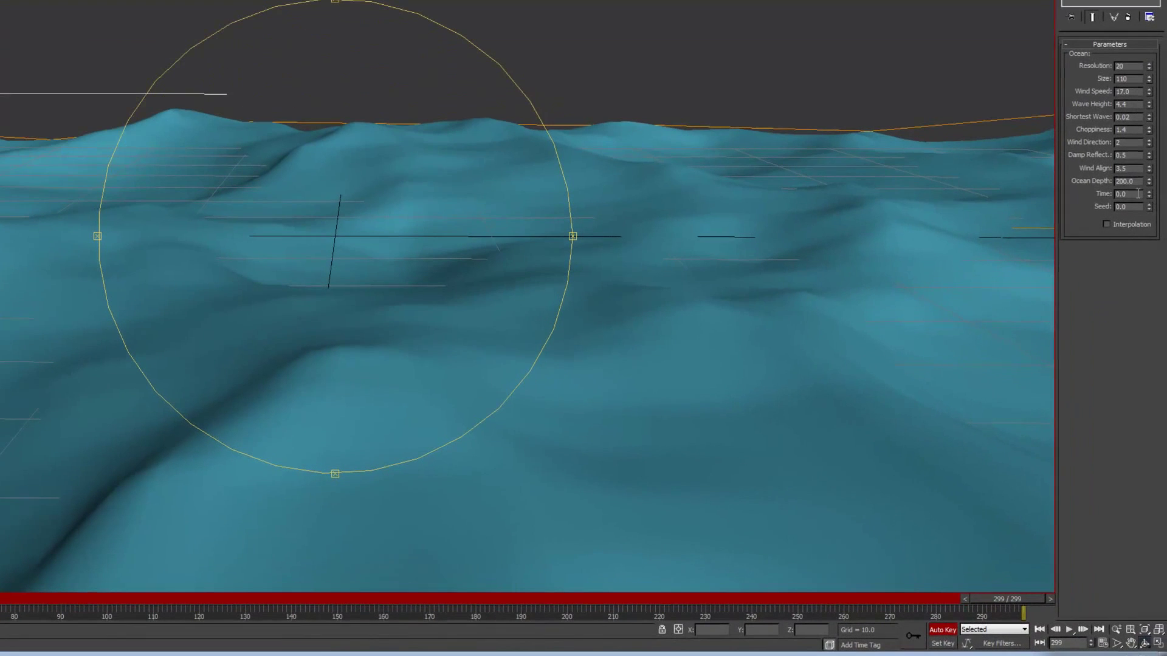
click(1152, 289)
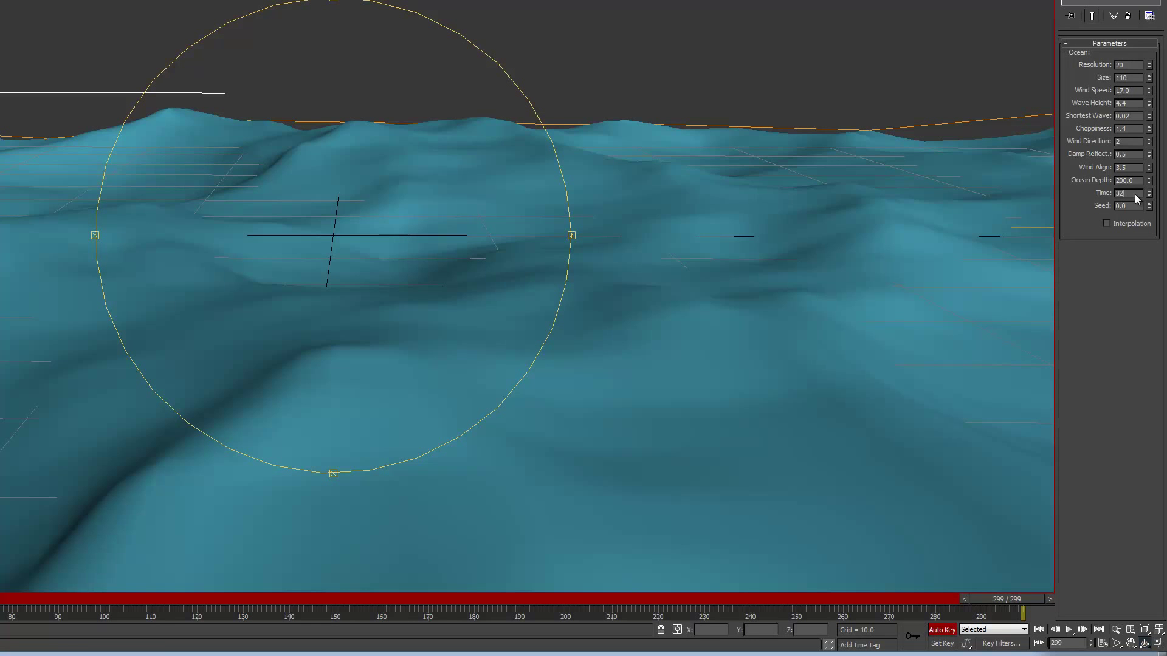
key(Return)
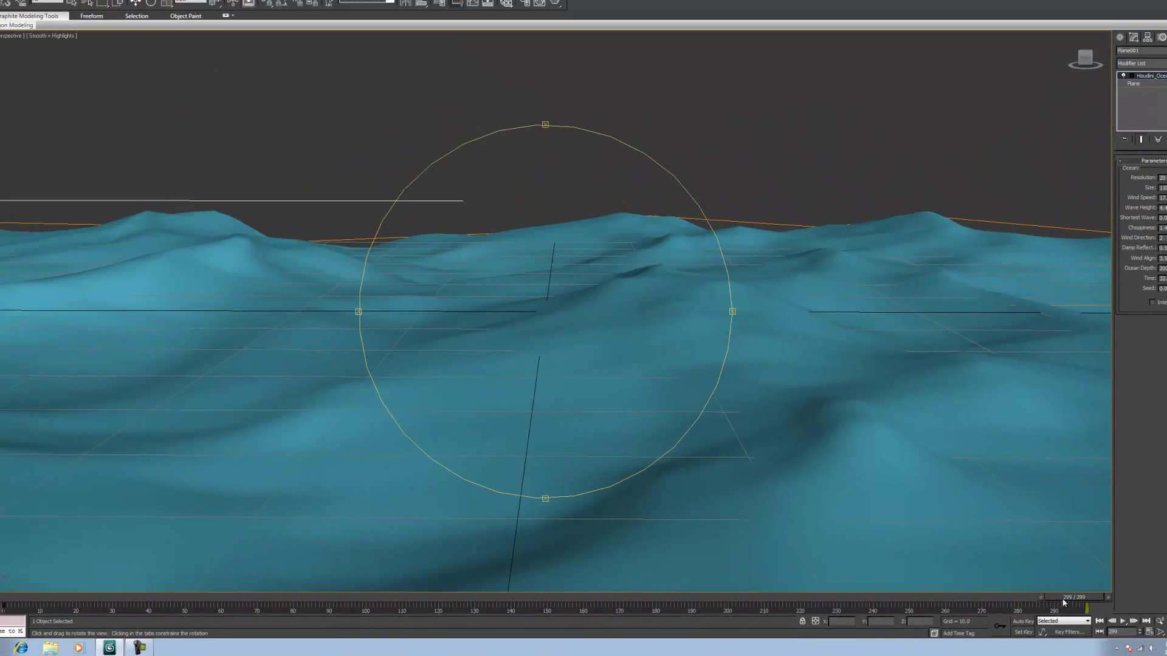
Play the ocean animation to check the wave motion, and return to frame 0.
drag(1073, 599, 79, 609)
click(1125, 620)
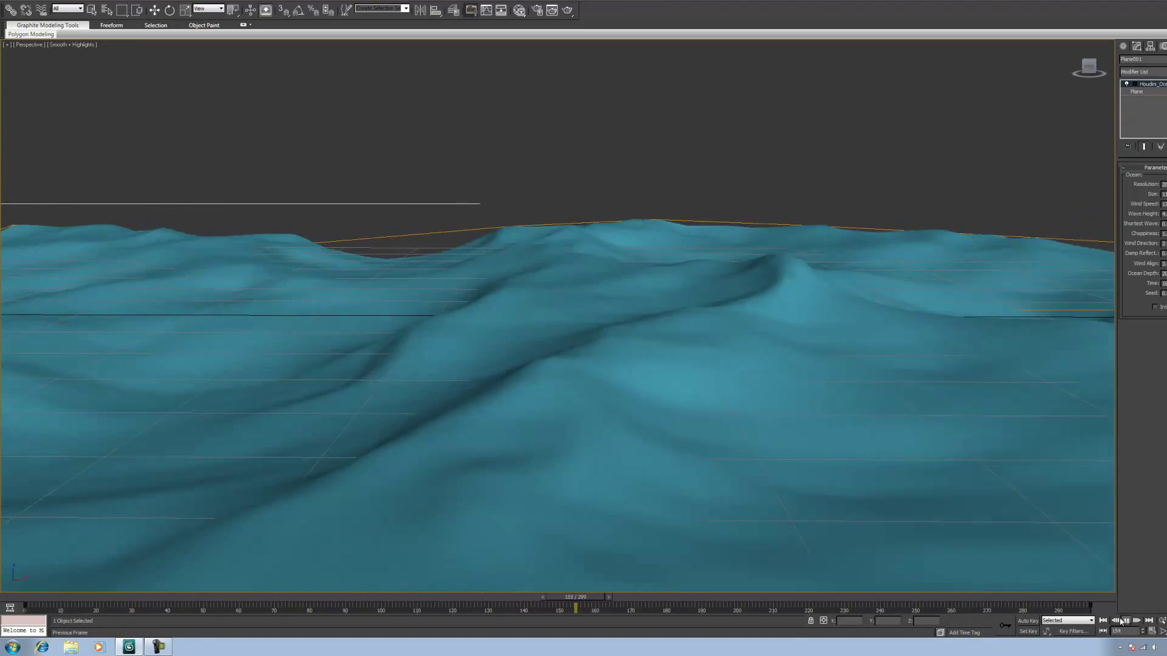
click(1121, 621)
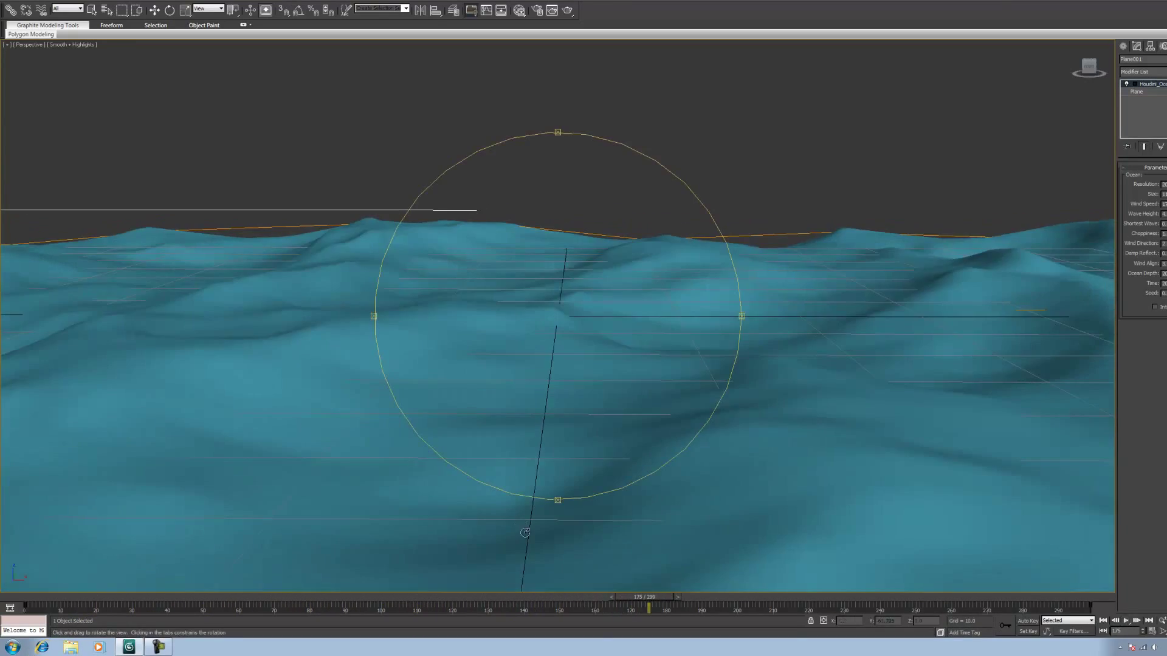
key(Home)
key(ctrl+r)
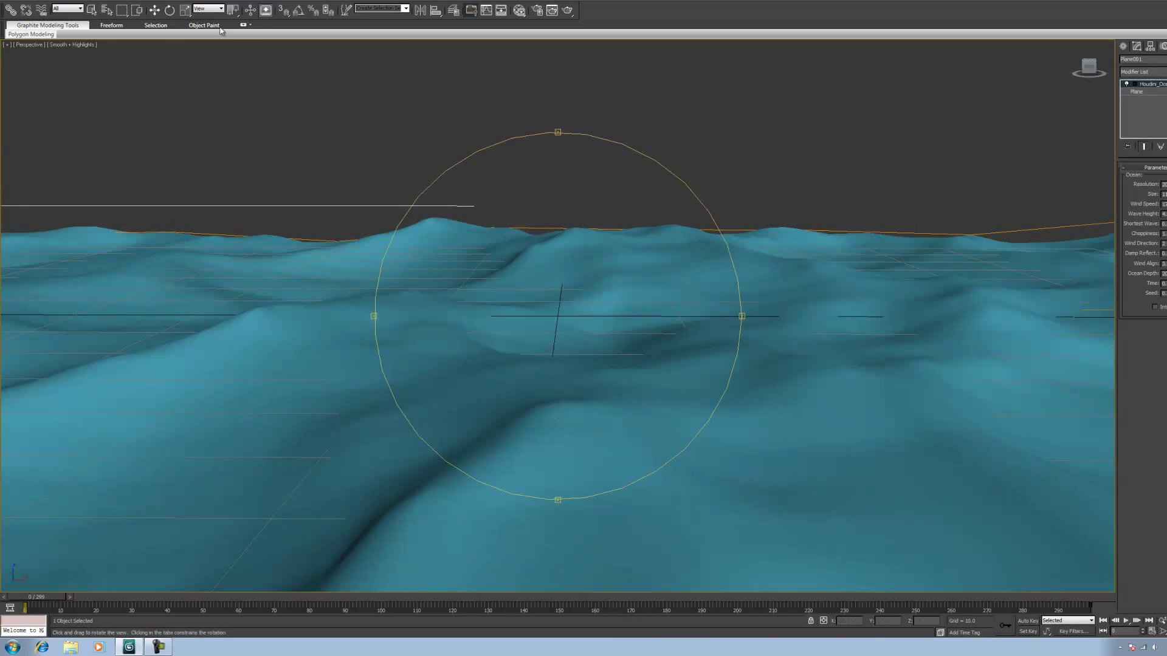
Display the animation curve of the Houdini_Ocean modifier's Time parameter in the Curve Editor.
click(1135, 92)
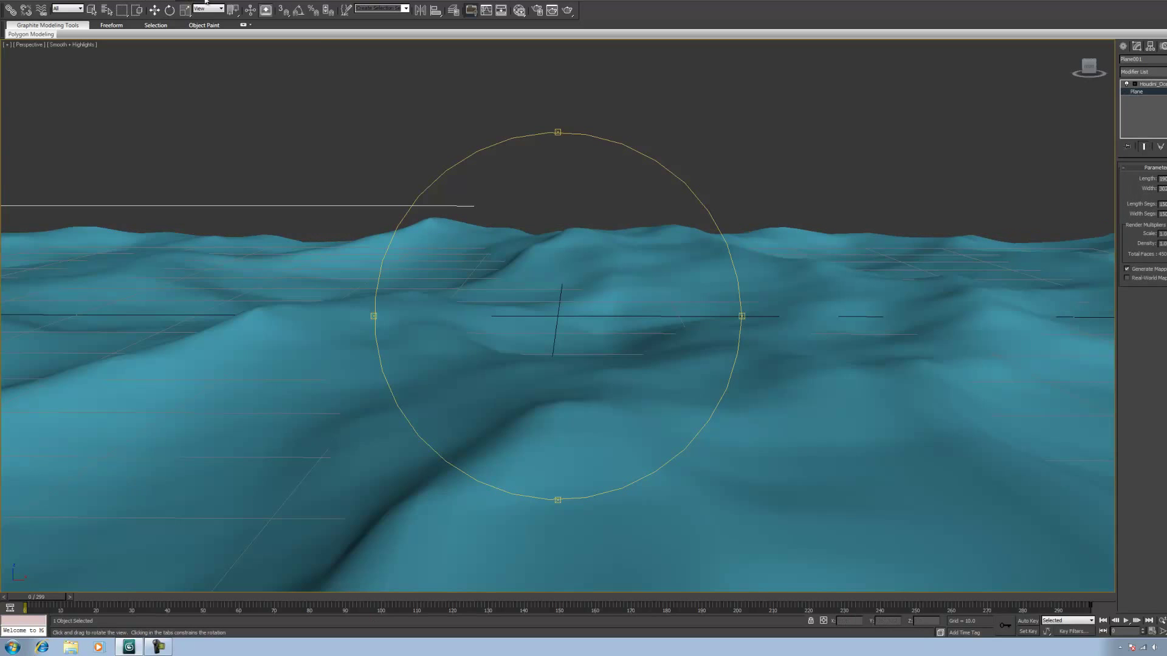
click(231, 10)
click(231, 8)
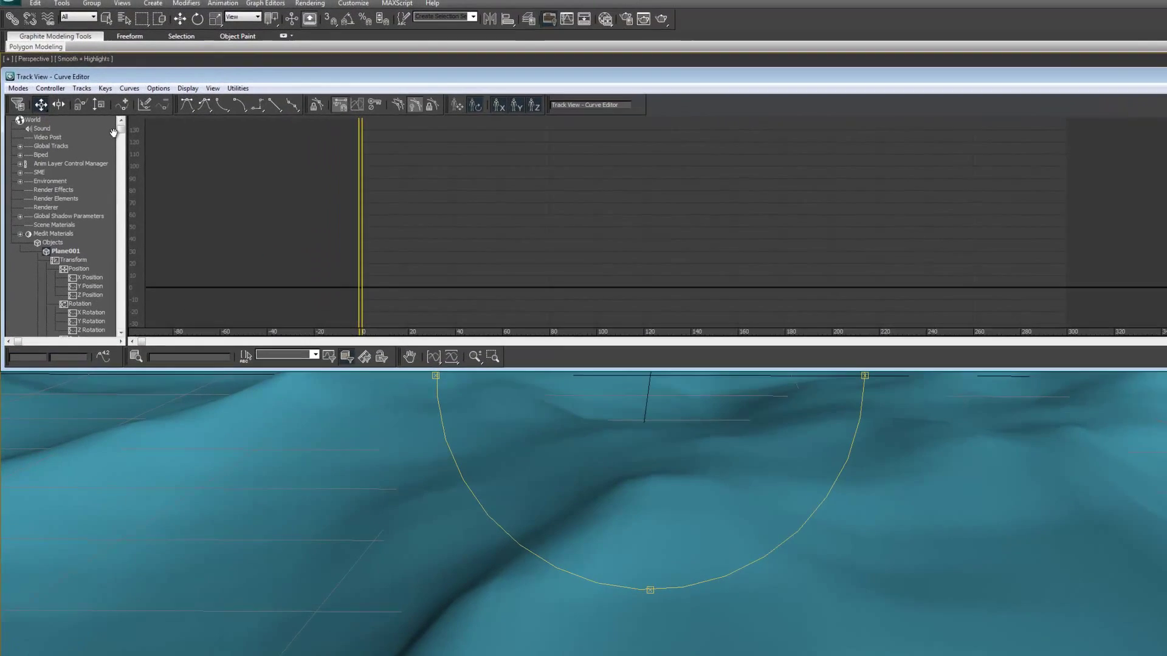
drag(104, 104, 107, 118)
drag(139, 165, 124, 229)
click(51, 263)
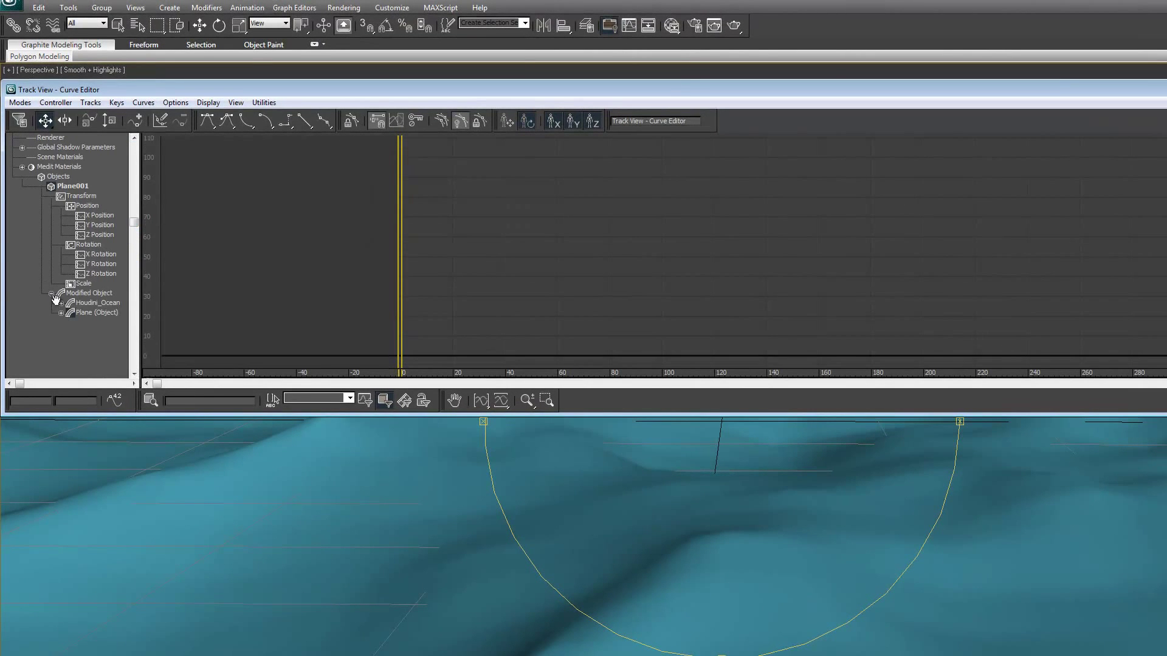
click(59, 304)
drag(134, 187, 126, 284)
click(89, 322)
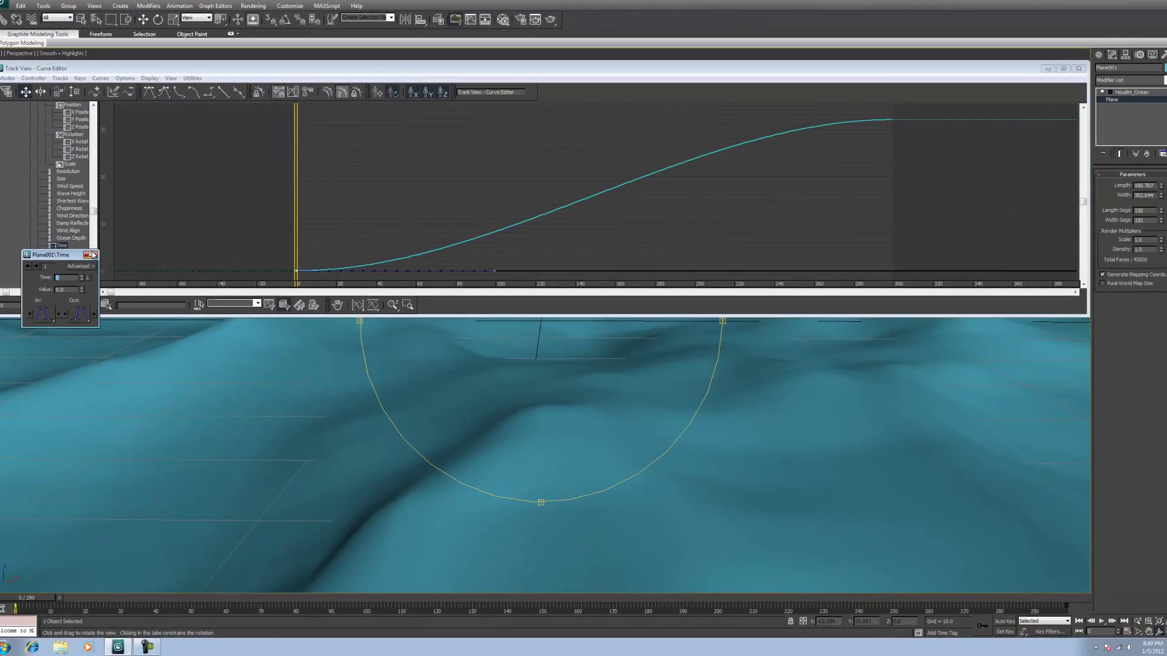
click(129, 333)
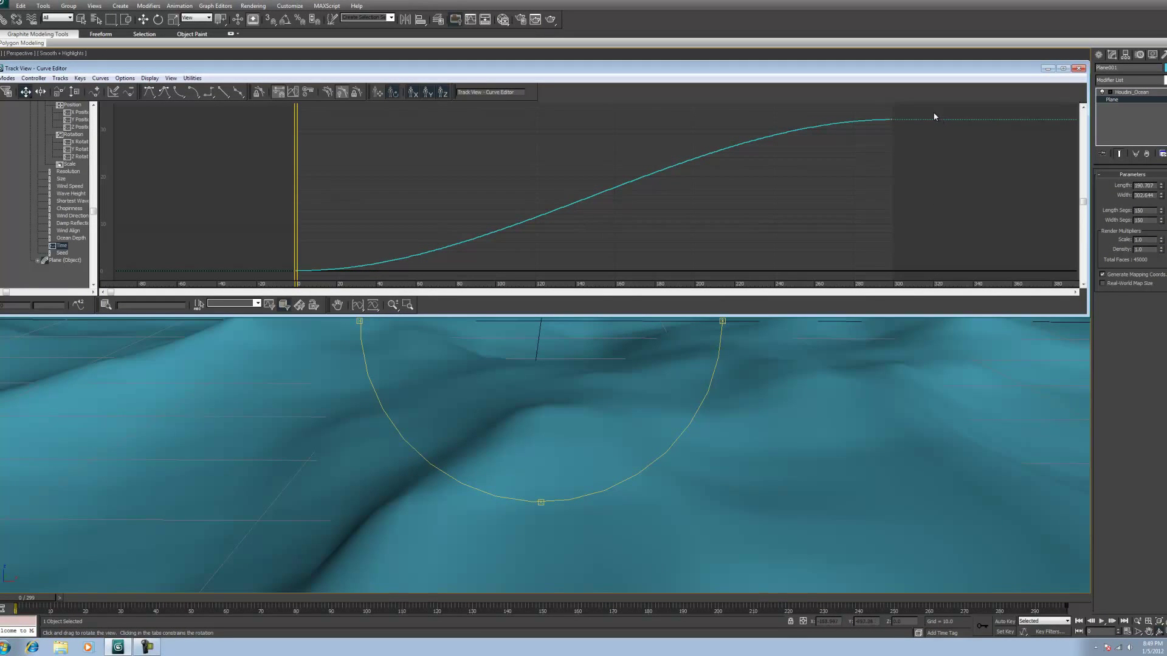
Set the tangents of both Time keys to linear and close the Curve Editor.
click(81, 18)
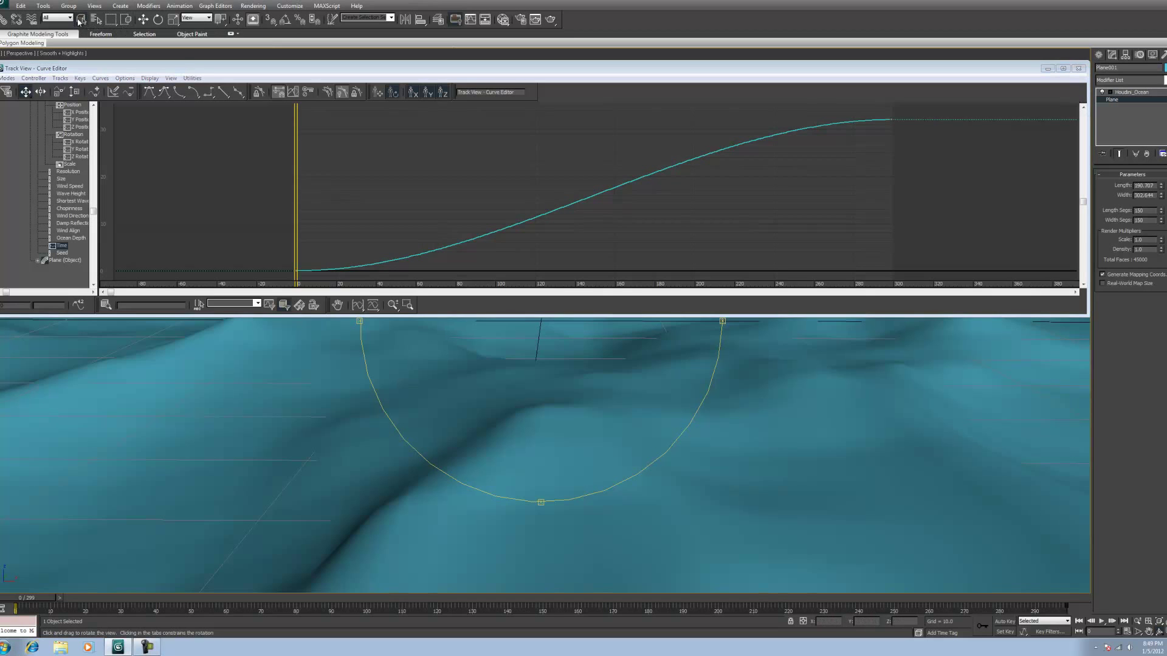
drag(912, 111, 243, 316)
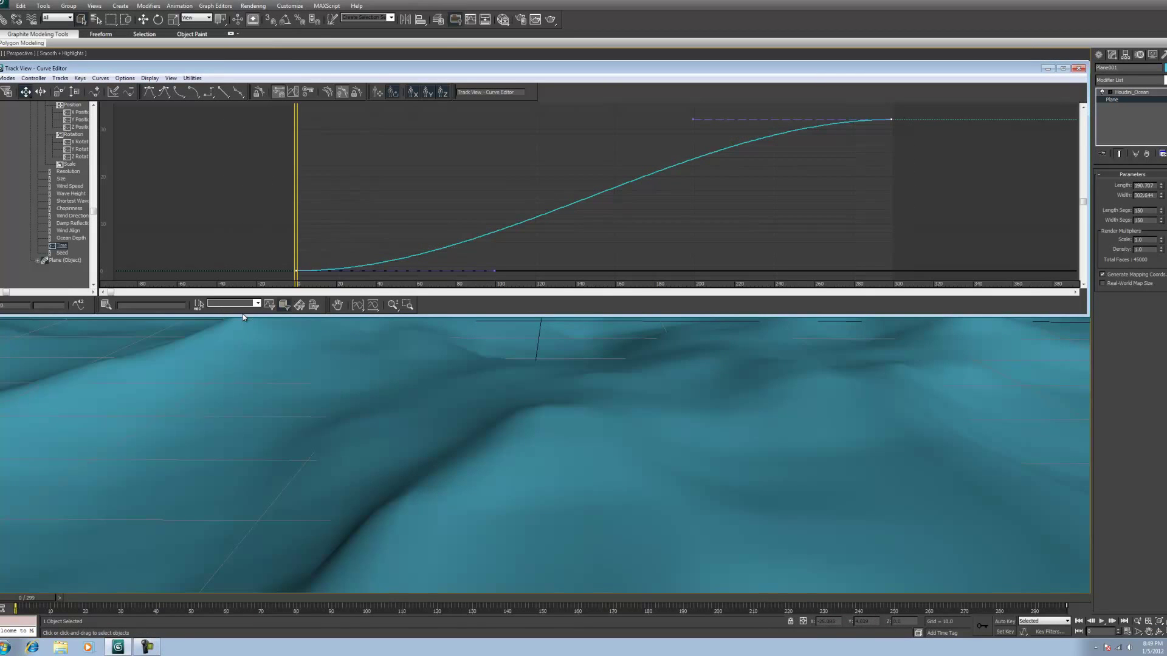
click(222, 91)
click(1079, 69)
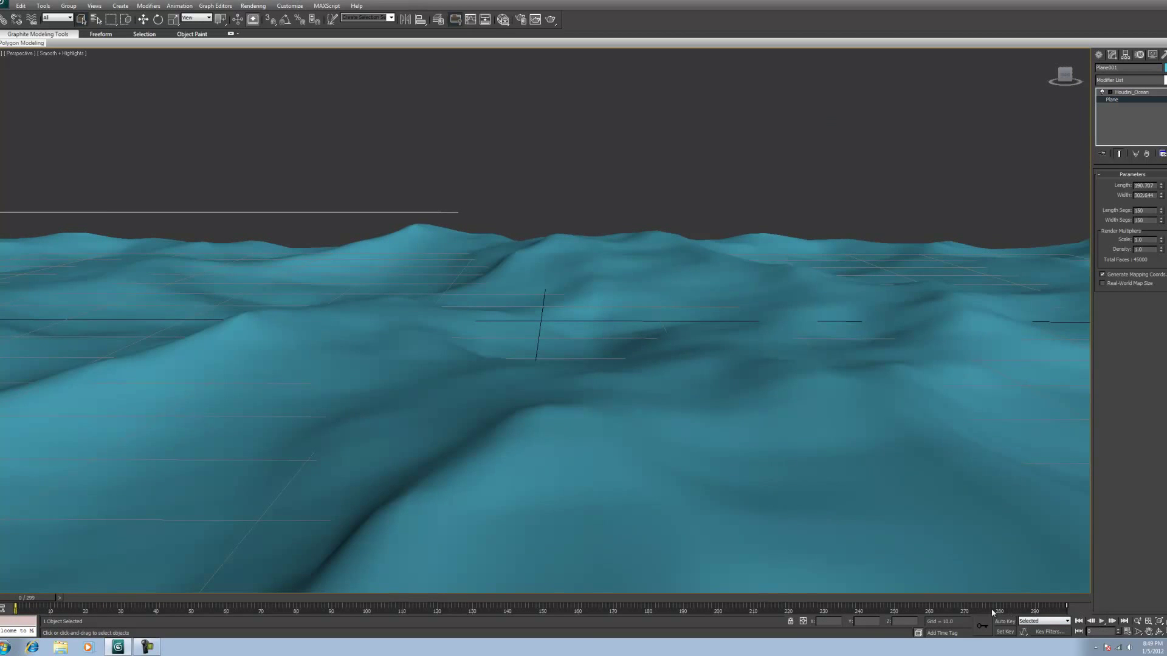
Play the animation with the linear Time curve and go back to frame 0.
click(1099, 621)
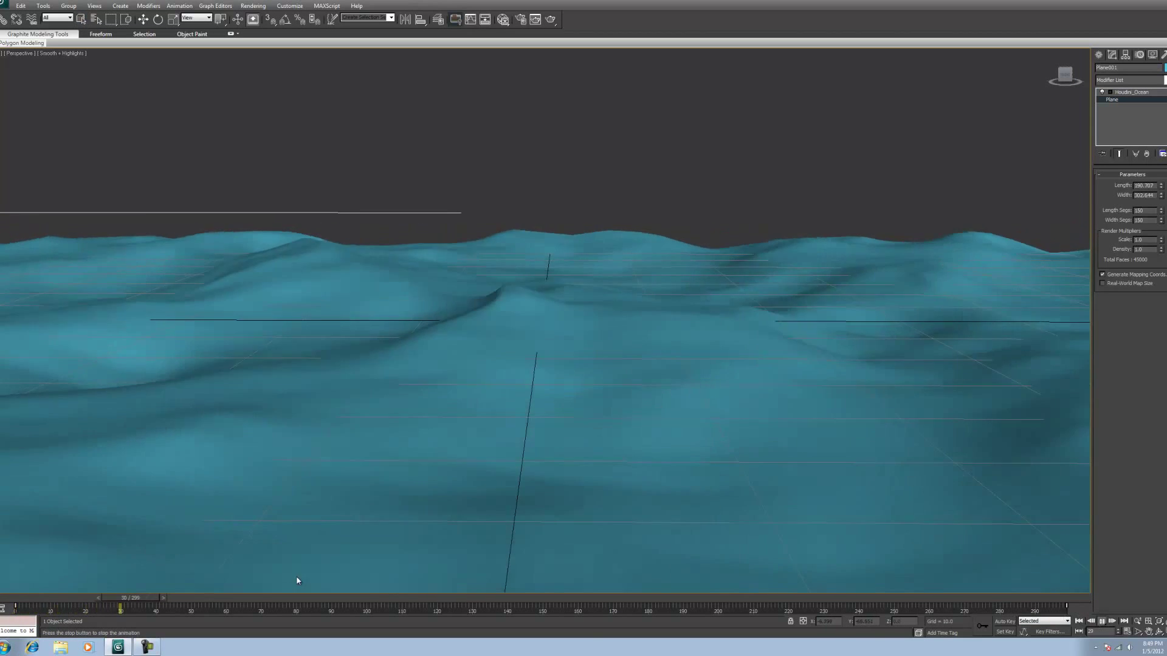
key(slash)
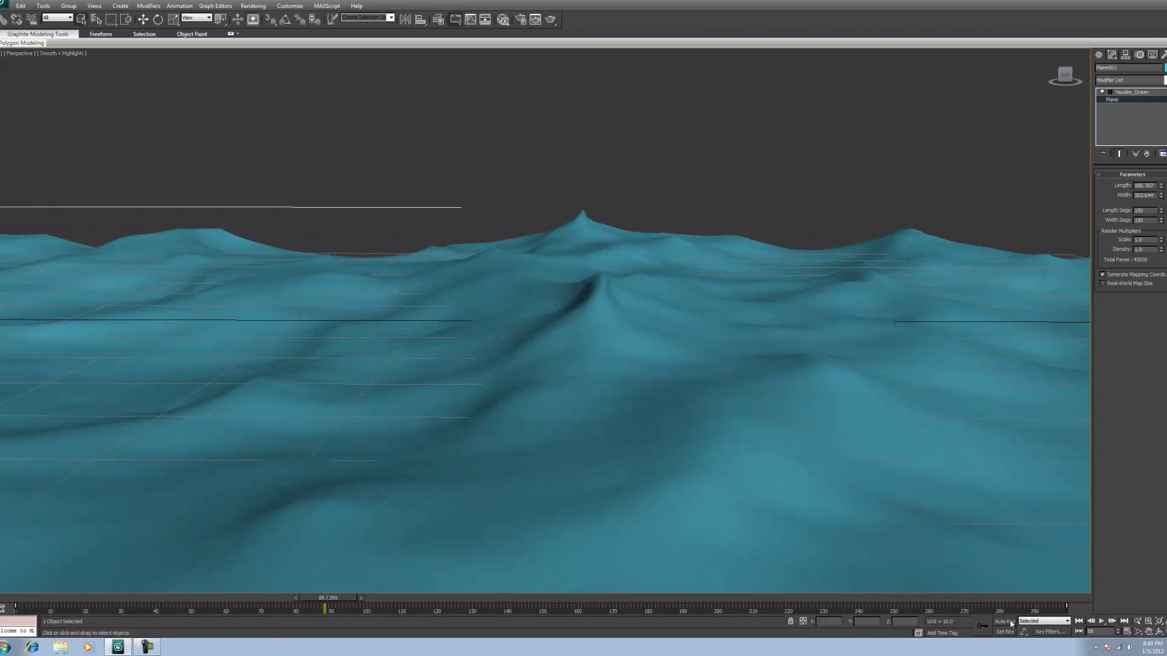
drag(328, 598, 24, 598)
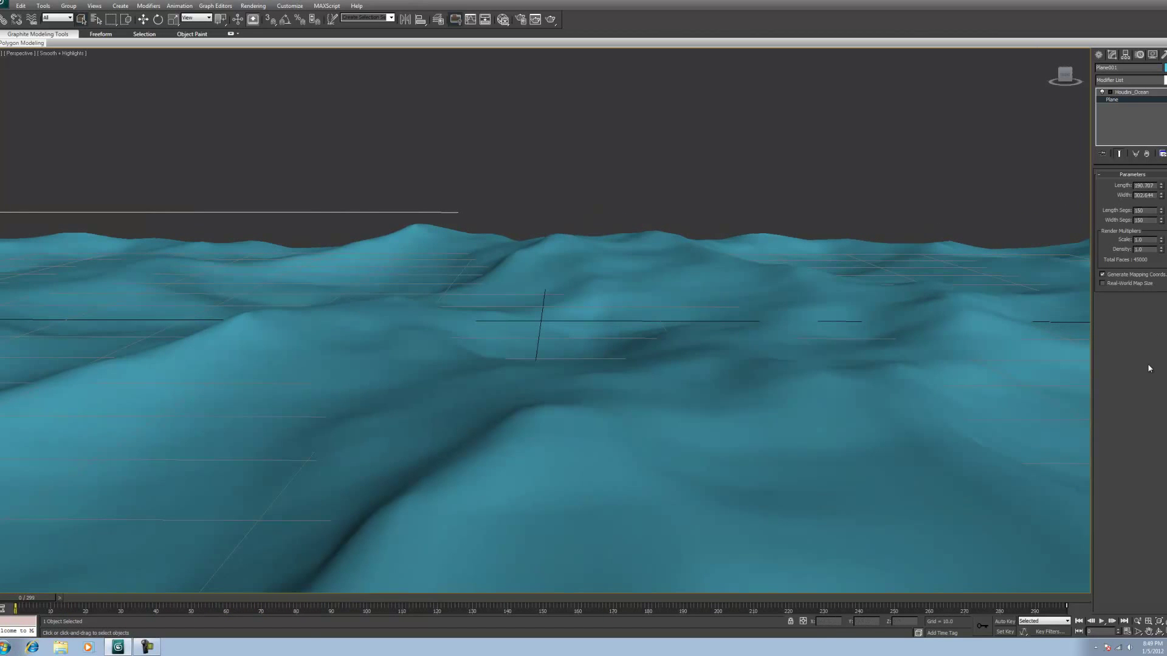
Start creating a Daylight system and accept the recommended Logarithmic Exposure Control with the Exterior Daylight flag.
click(1099, 55)
click(1118, 83)
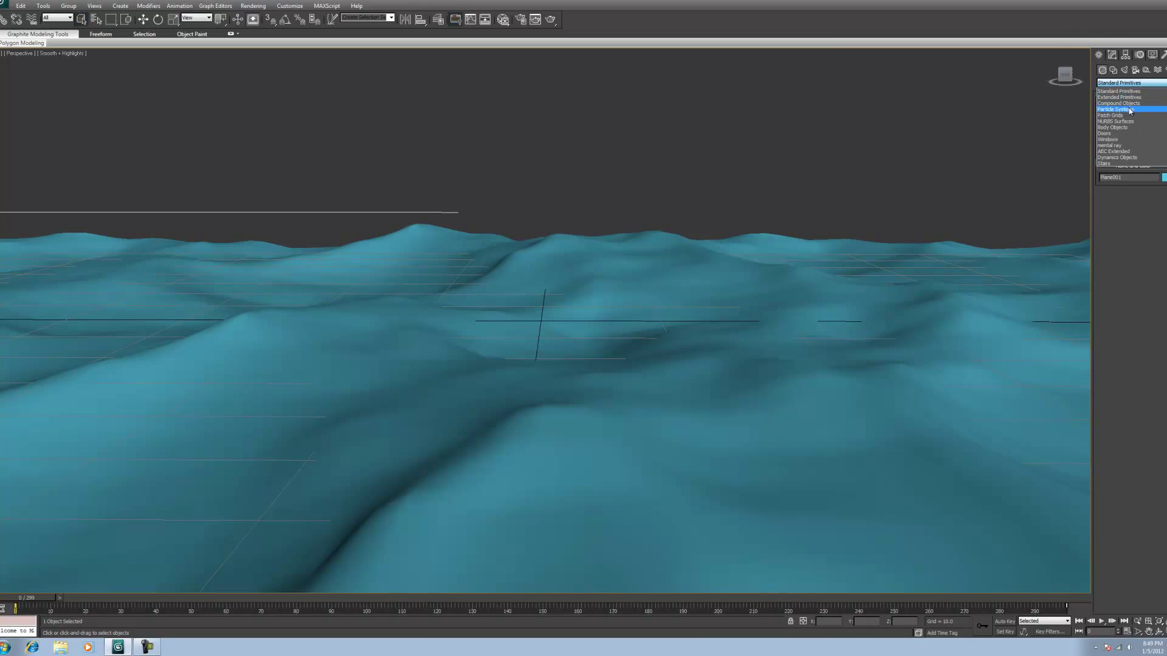
click(1138, 246)
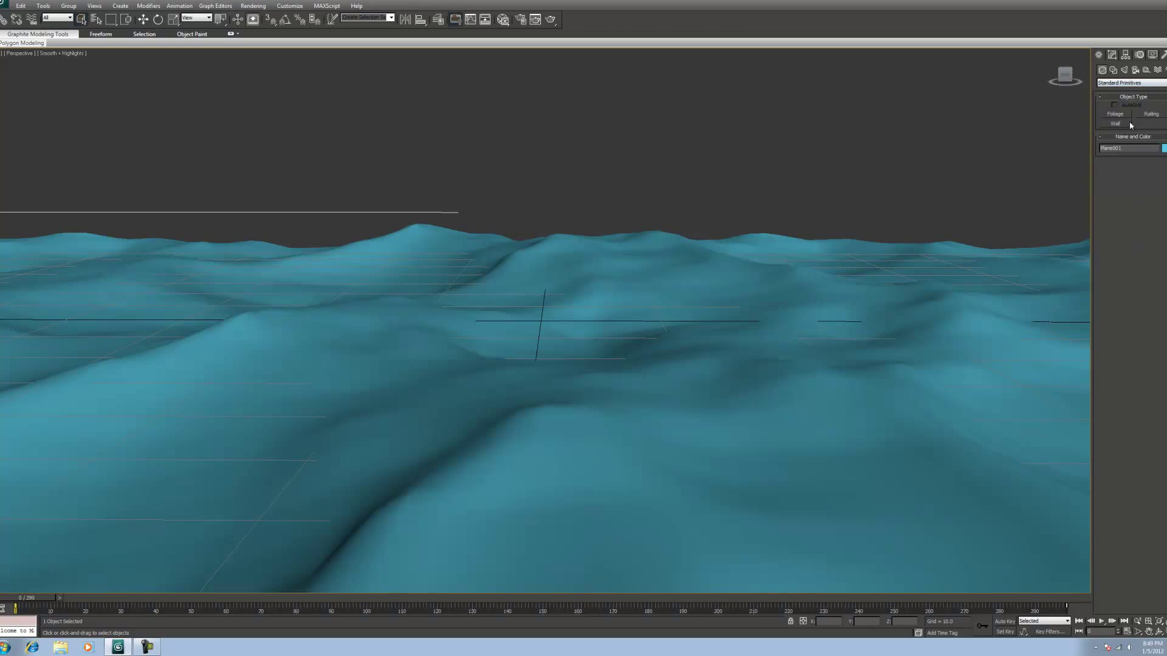
click(1110, 72)
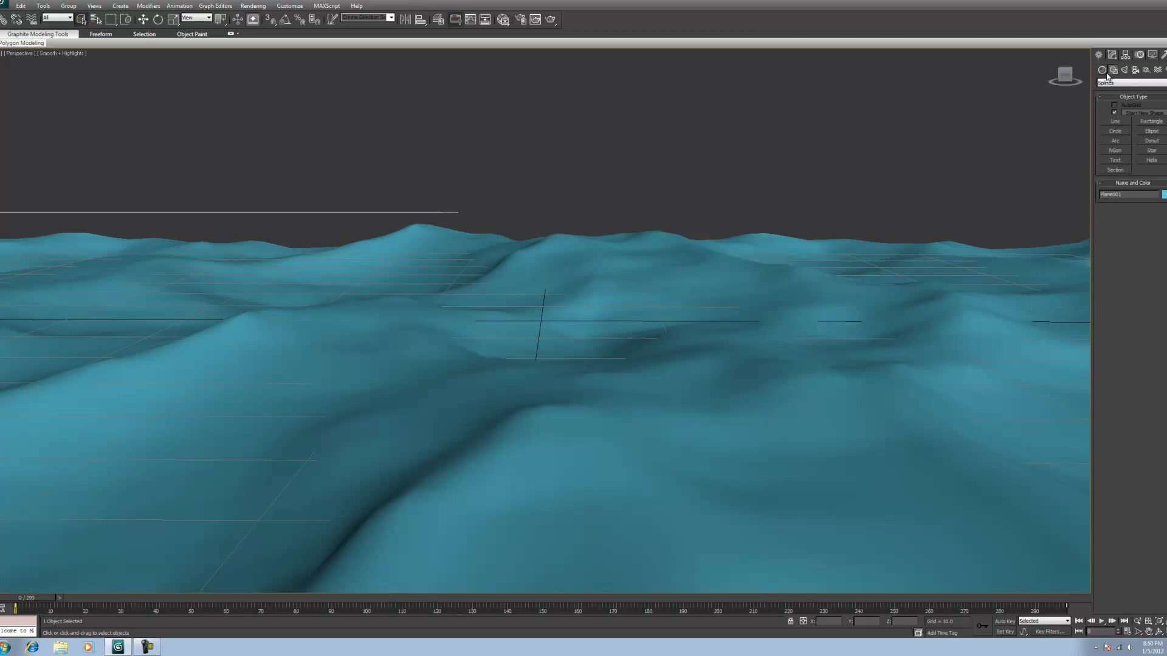
click(1124, 71)
click(1129, 83)
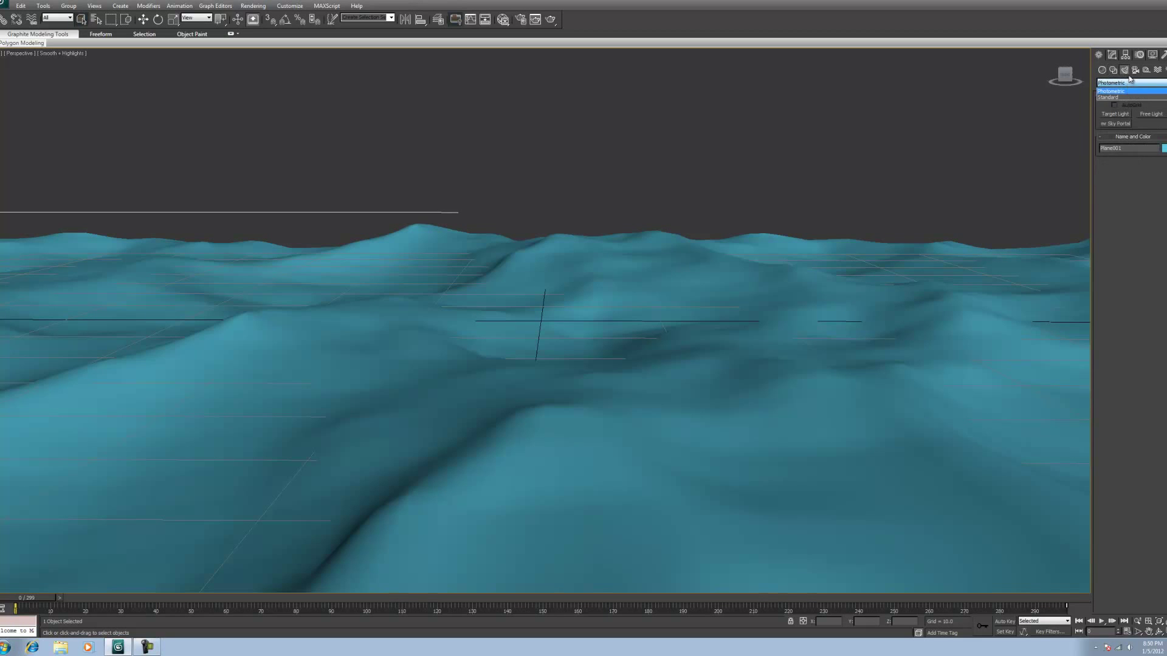
click(1135, 70)
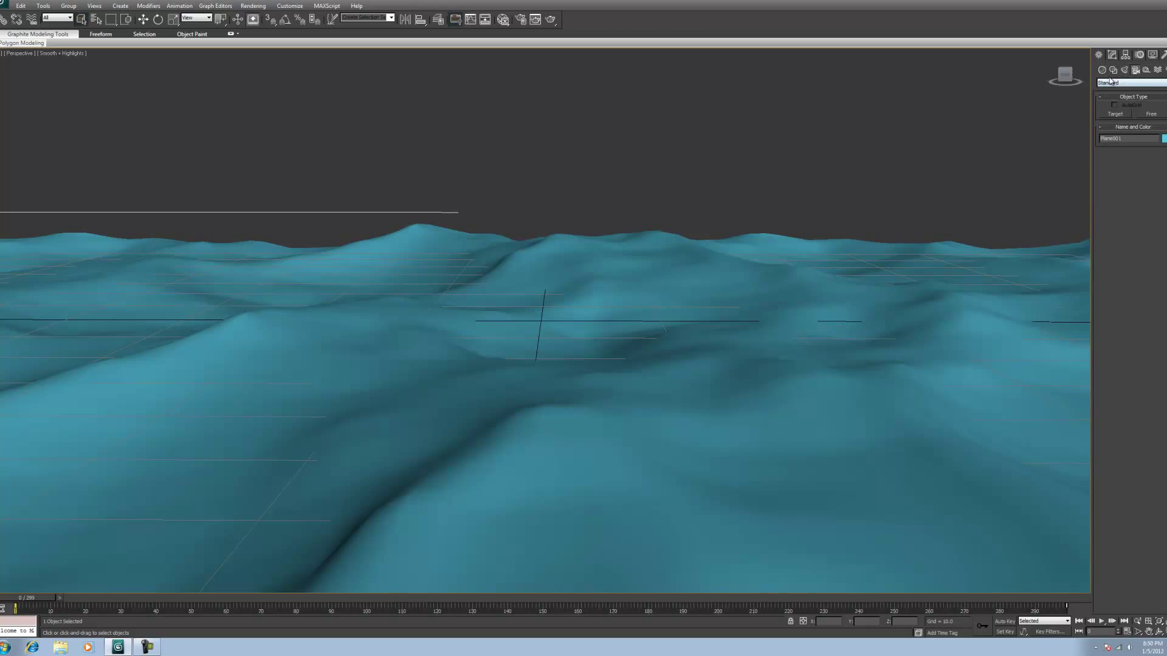
click(1147, 71)
click(1144, 83)
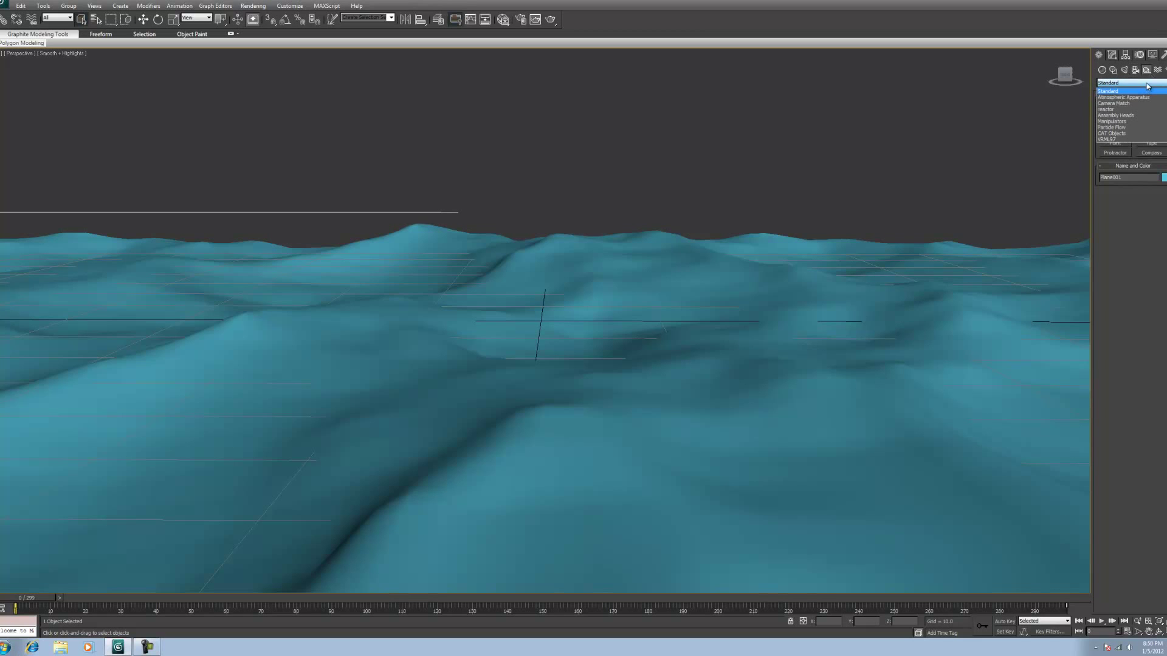
click(1157, 70)
click(1164, 70)
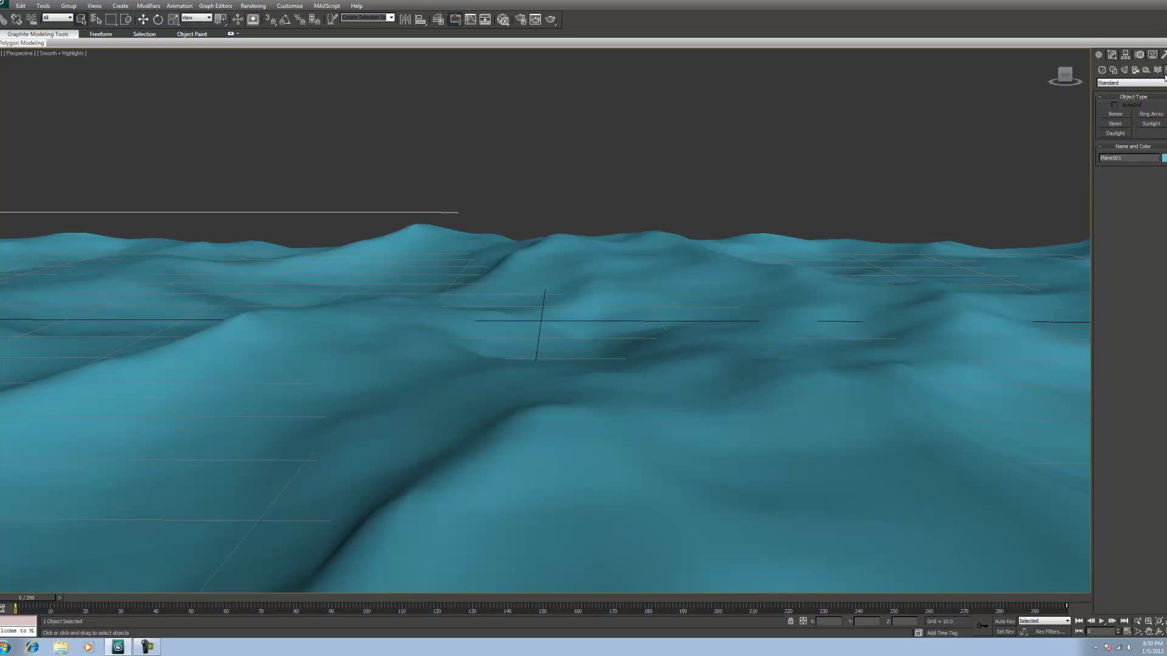
click(1122, 135)
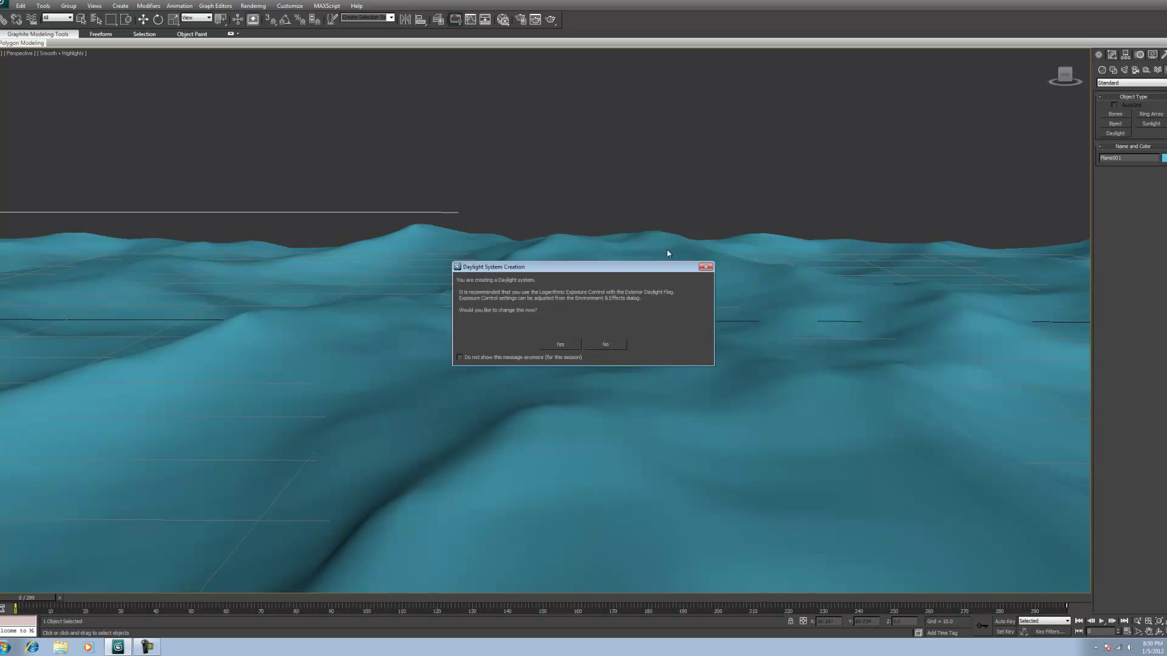
click(560, 344)
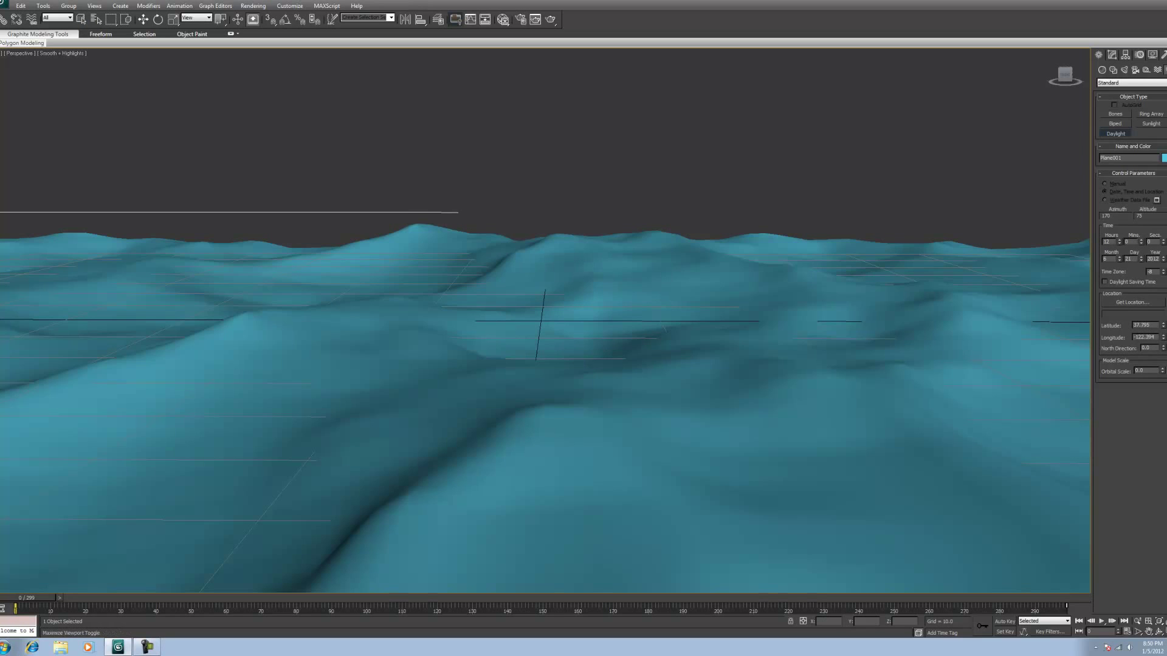
Place the Daylight system above the ocean plane in the Left view with an orbital scale of about 63.
click(1159, 632)
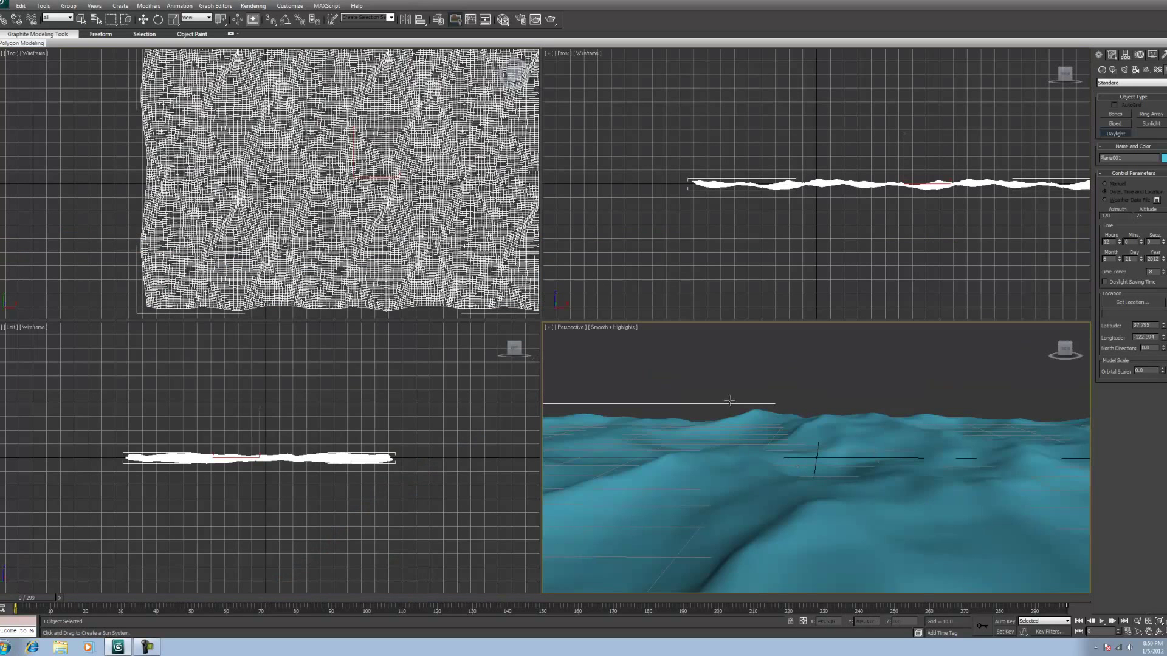
drag(274, 403, 298, 404)
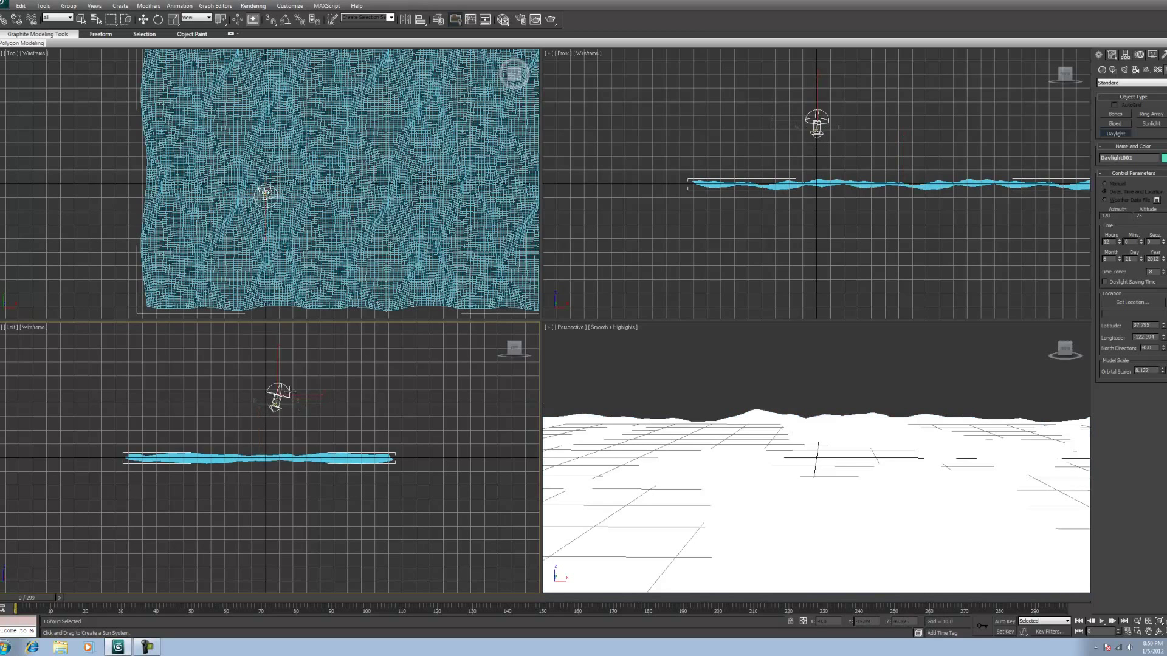
scroll(317, 370, down, 3)
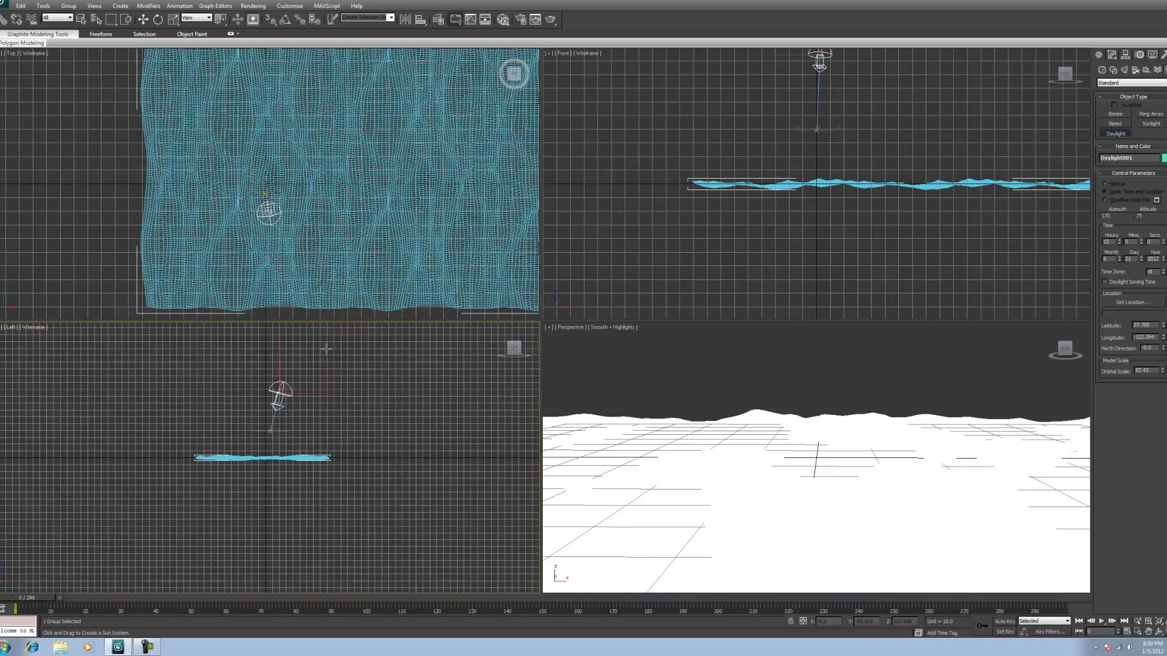
click(334, 361)
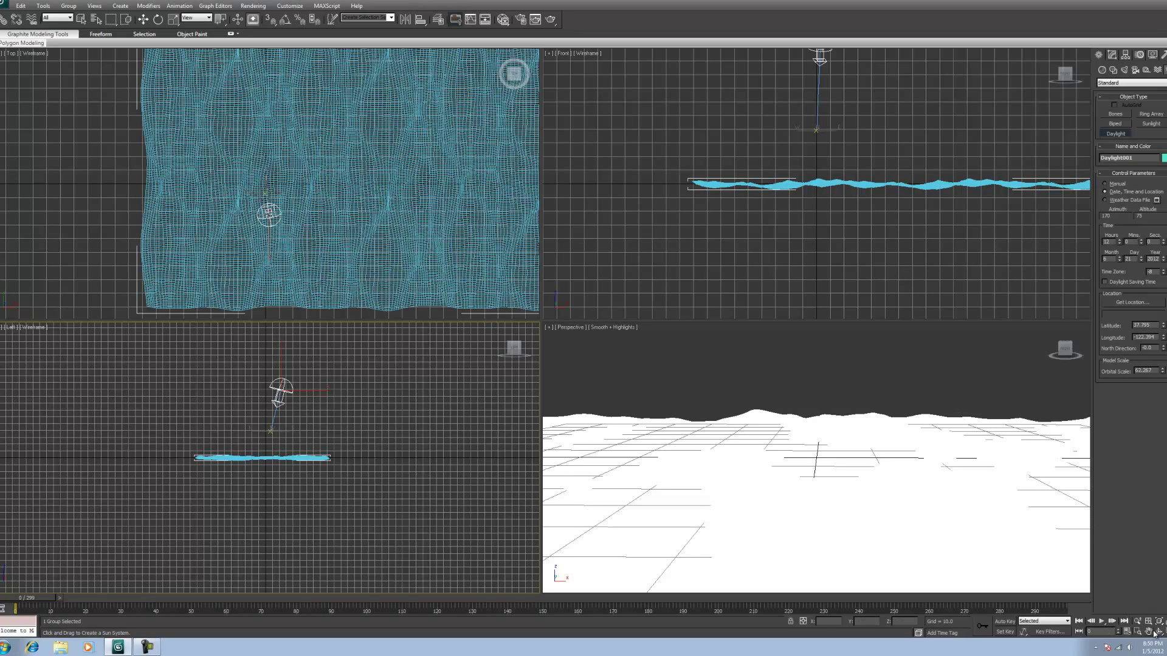
click(80, 19)
Render a test frame of the daylit ocean from the maximized Perspective view, and close the render.
click(962, 376)
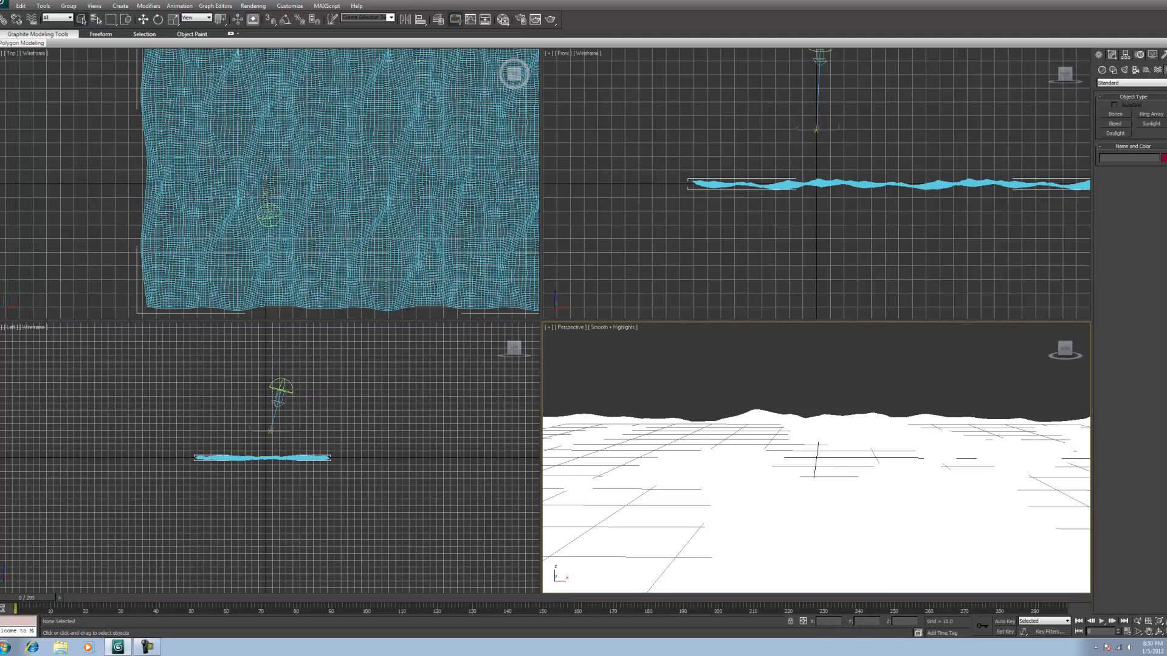
key(alt+w)
click(253, 5)
click(263, 20)
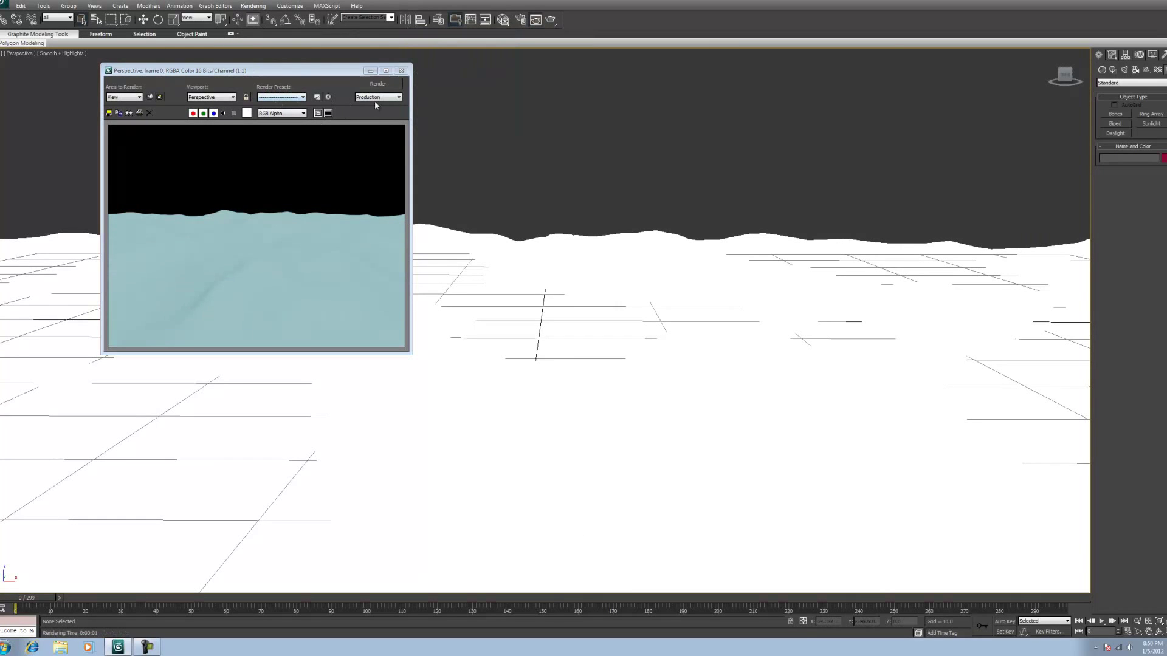
click(401, 70)
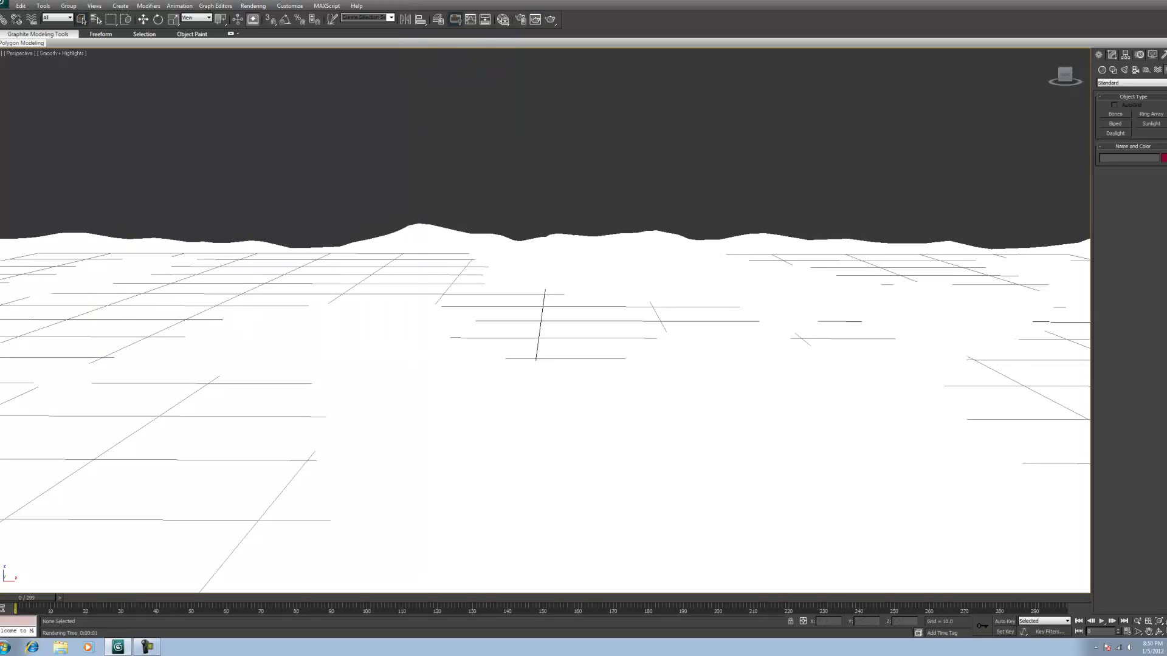
Select the ocean plane and look through the Slate Material Editor's materials and maps, collapsing the Maps group.
click(947, 362)
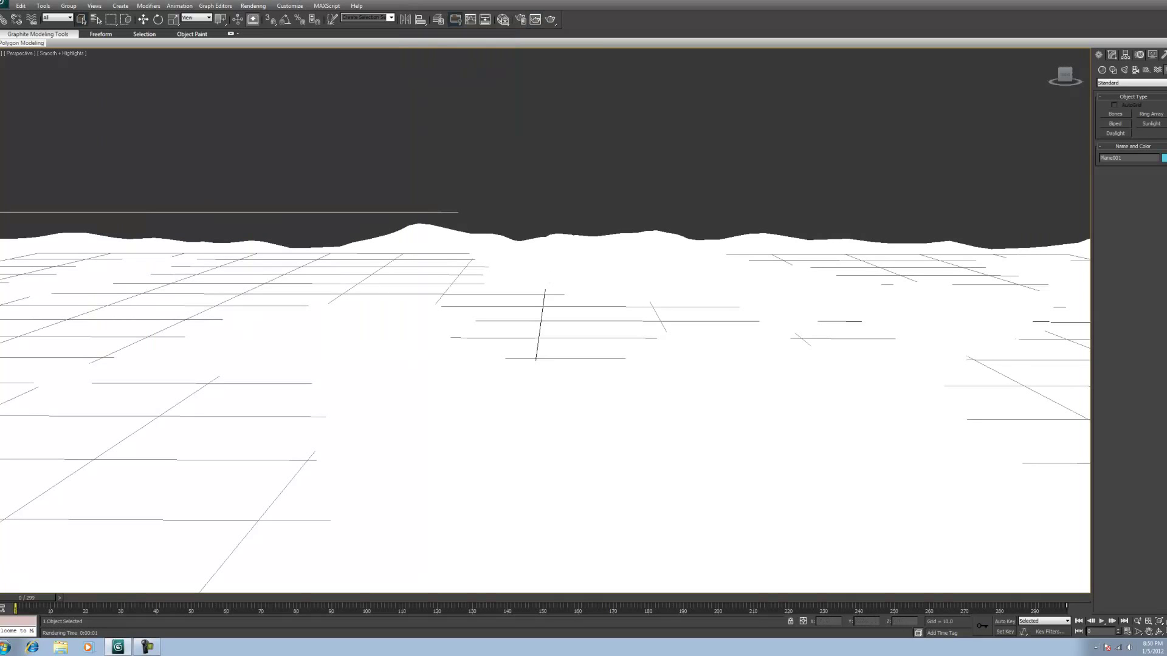
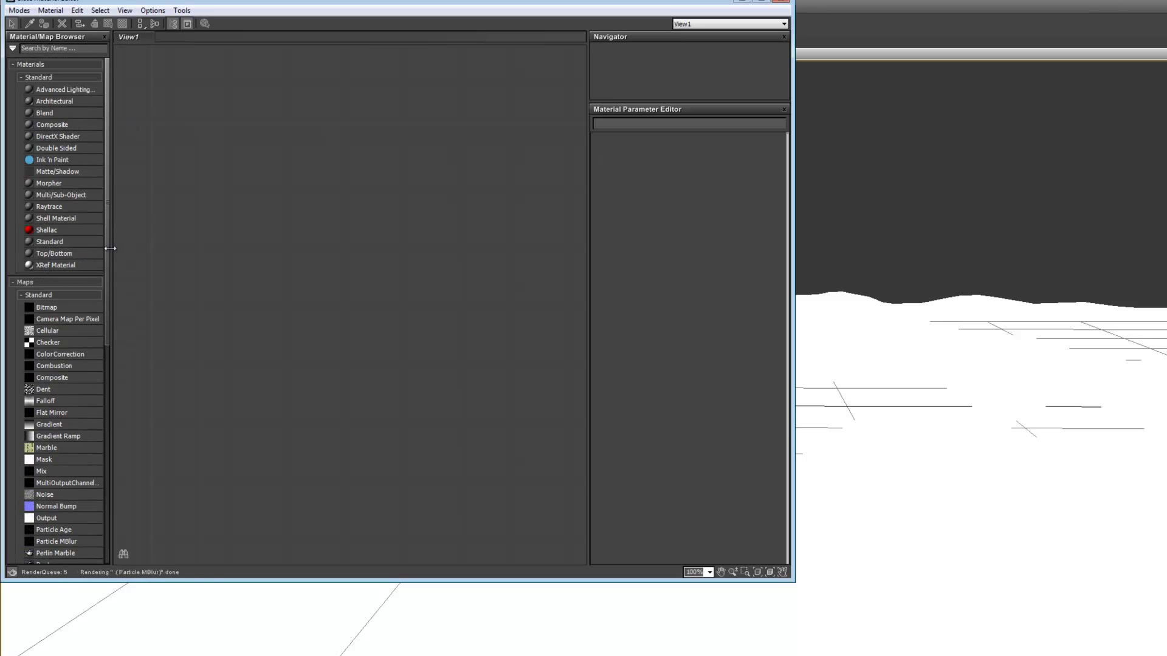
scroll(65, 90, down, 8)
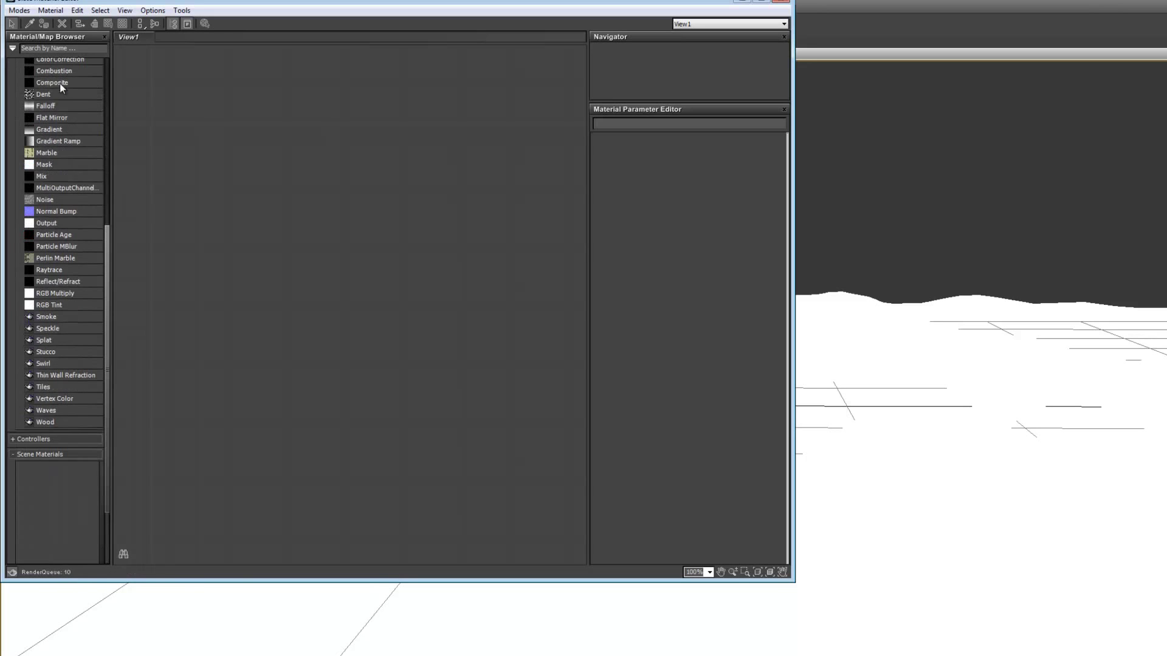
scroll(67, 266, up, 7)
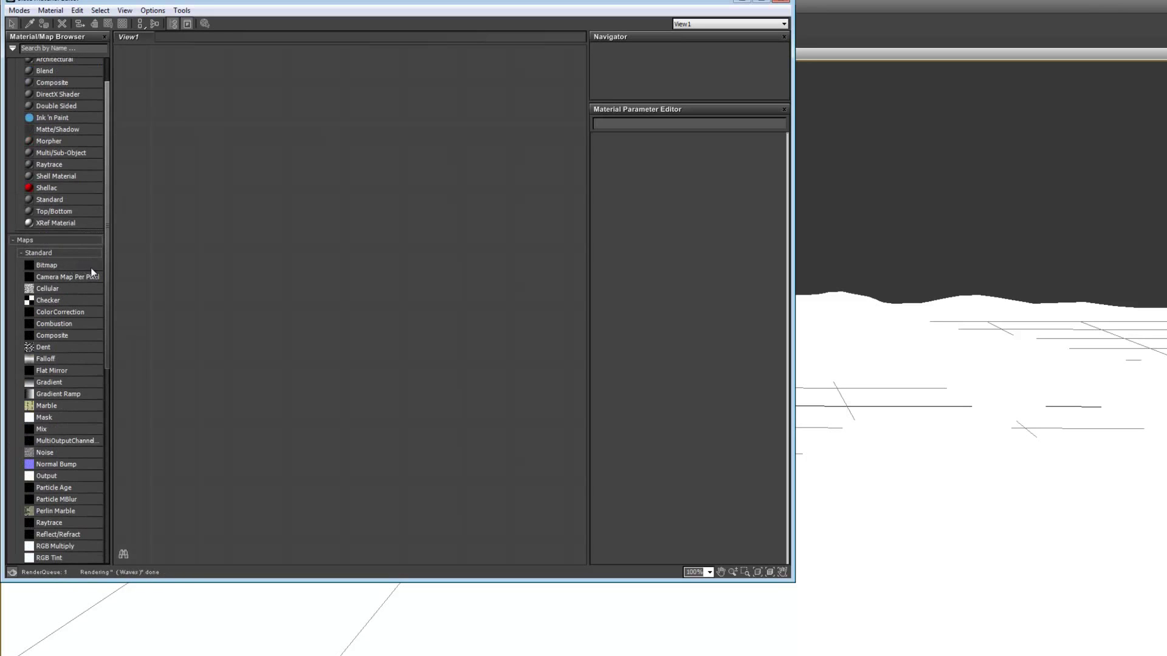
scroll(33, 239, up, 2)
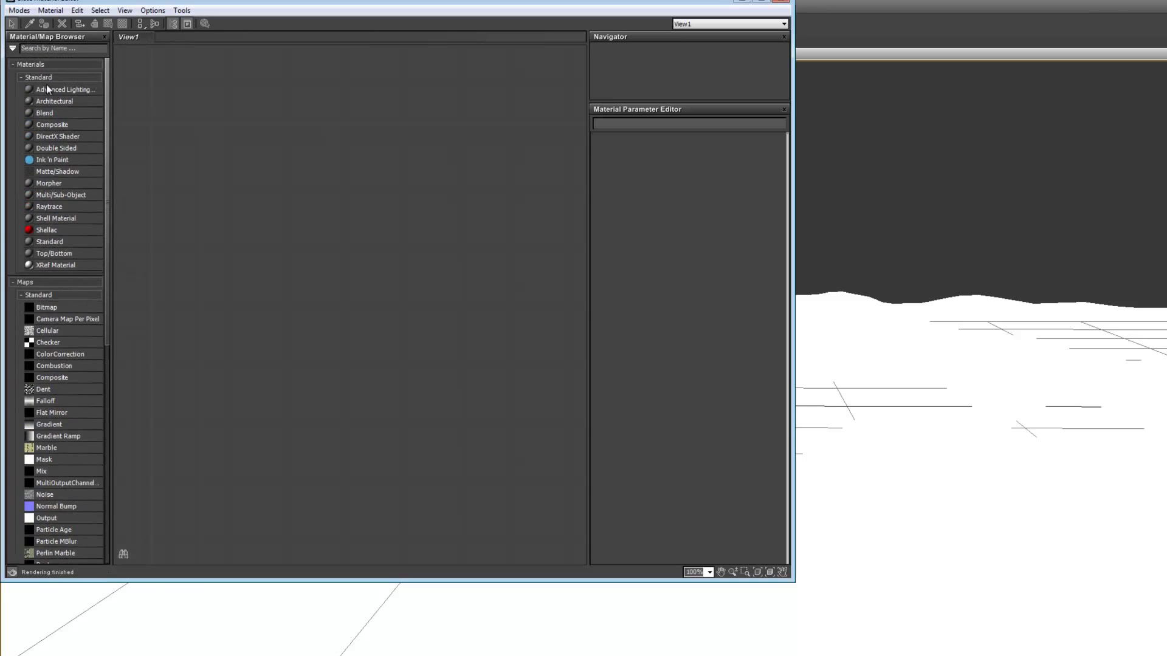
click(13, 282)
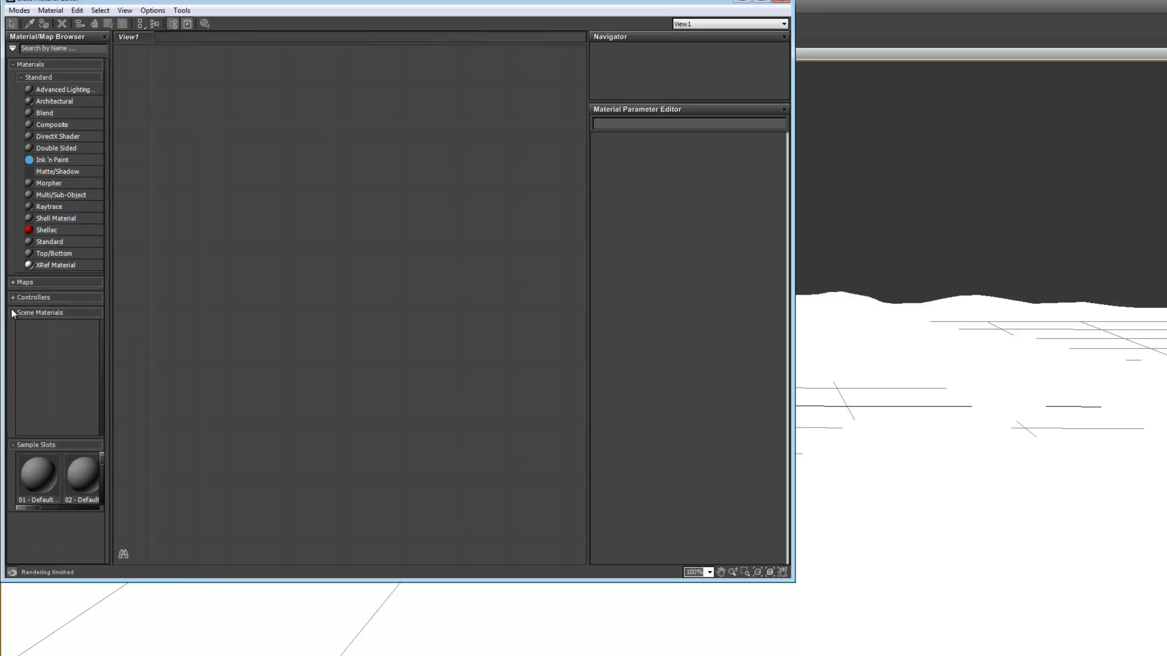
click(12, 312)
click(13, 297)
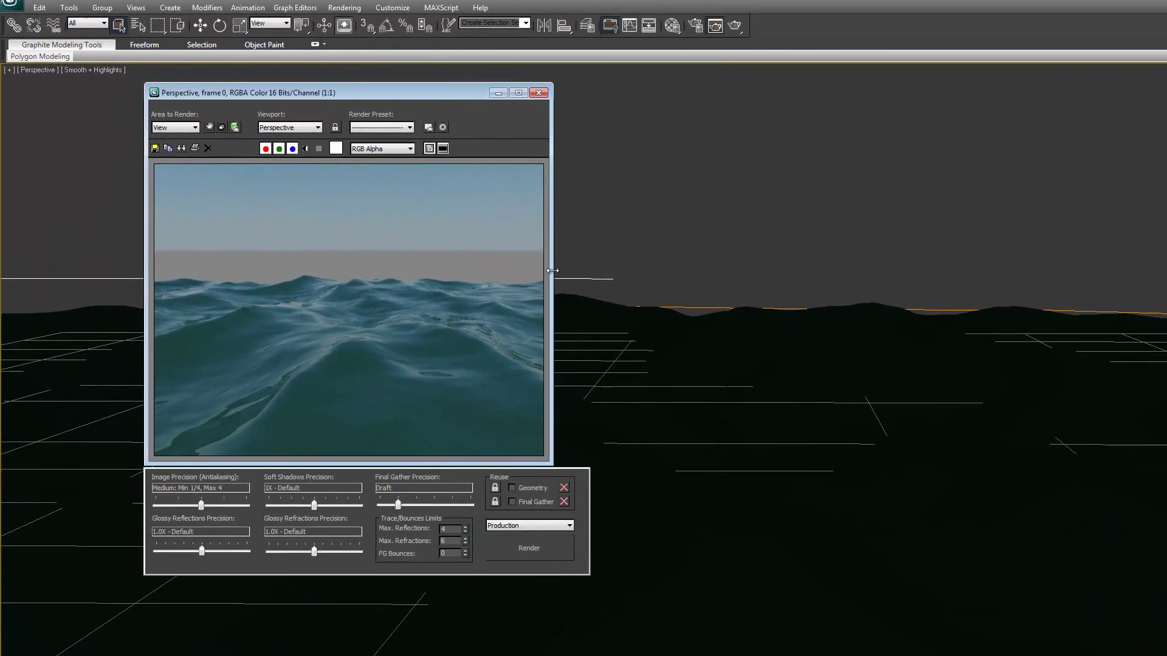
Widen the rendered frame window, inspect the shaded ocean waves up close, and close the render.
drag(552, 270, 840, 276)
scroll(556, 327, up, 2)
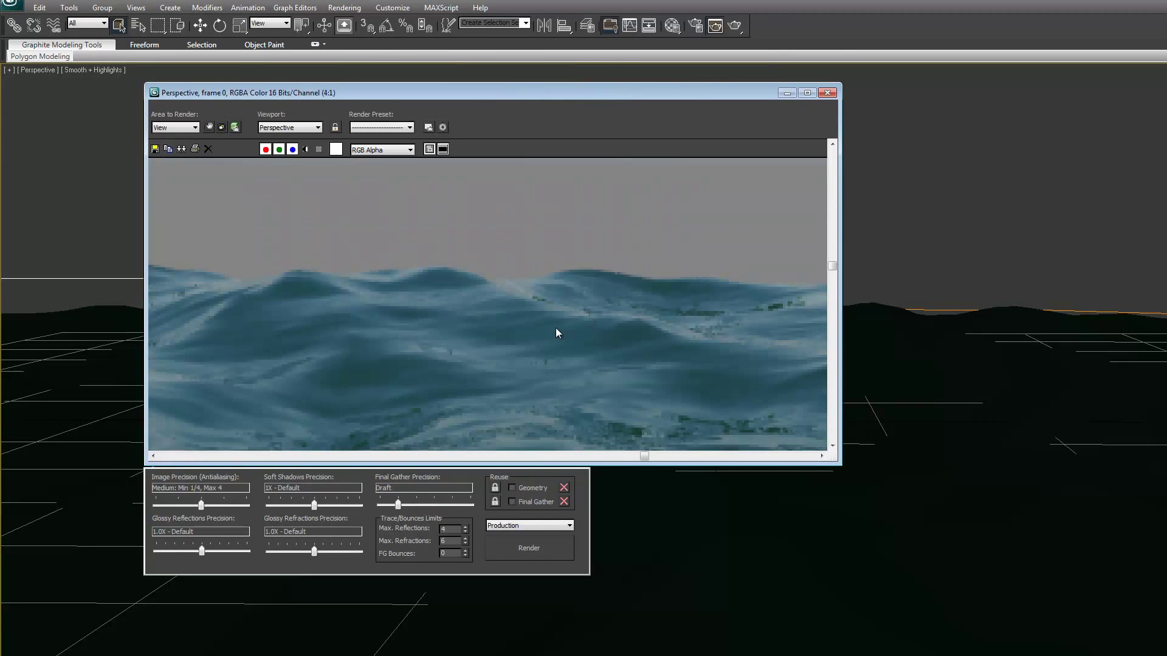
scroll(572, 331, up, 2)
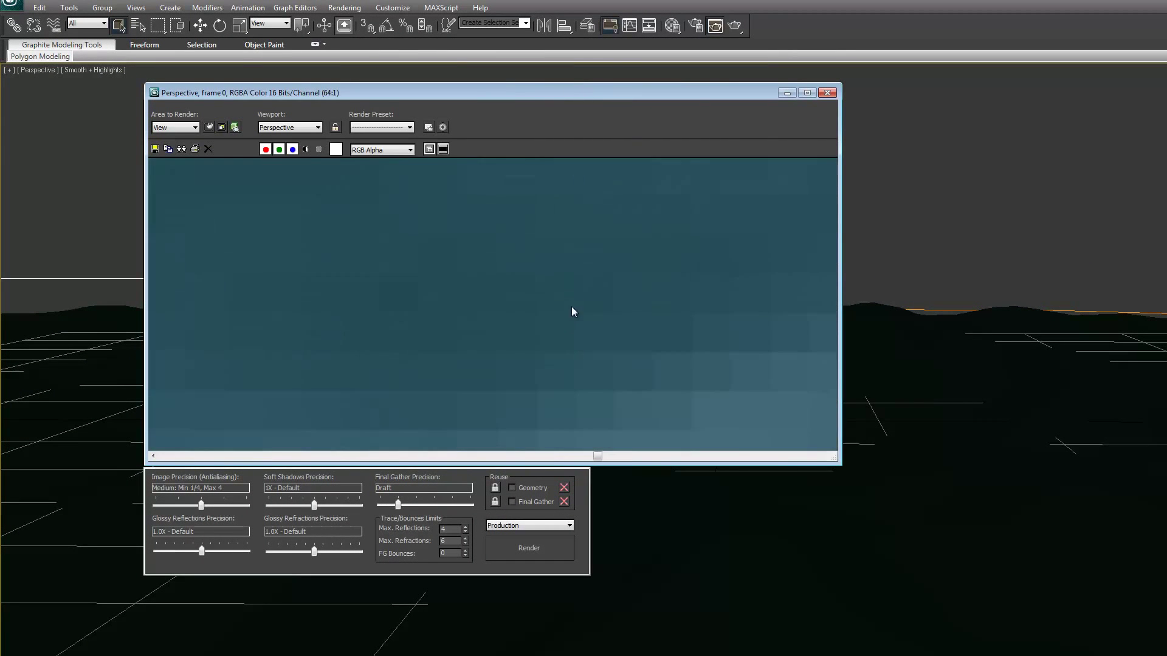
scroll(571, 310, down, 4)
scroll(568, 324, up, 3)
scroll(573, 319, down, 2)
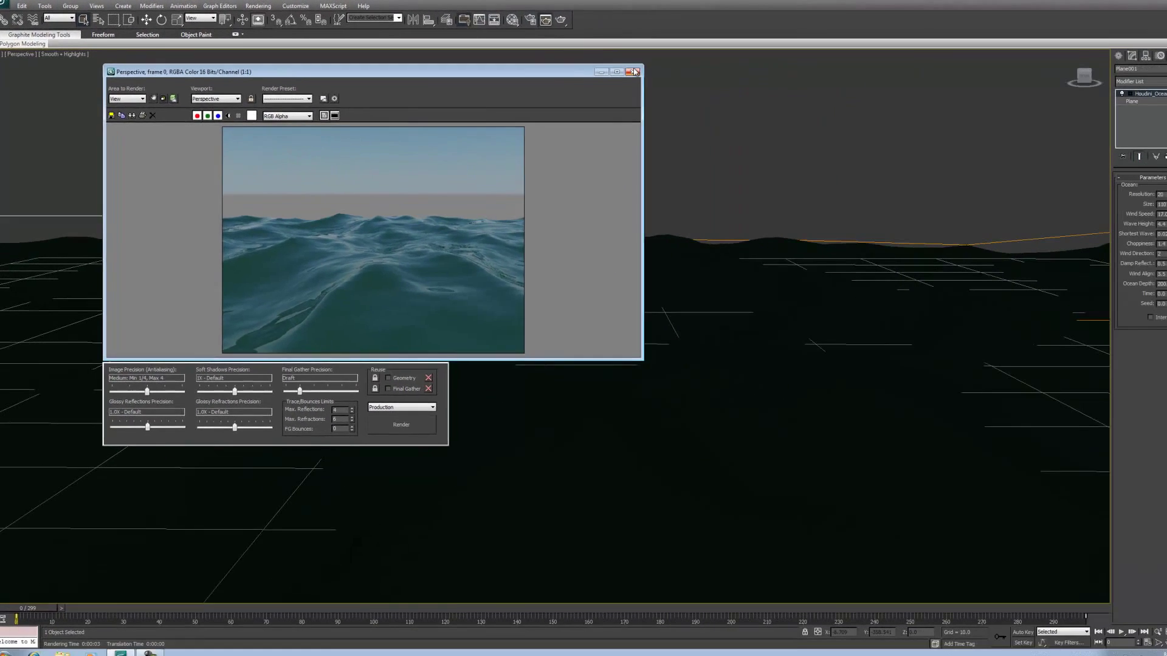
click(634, 72)
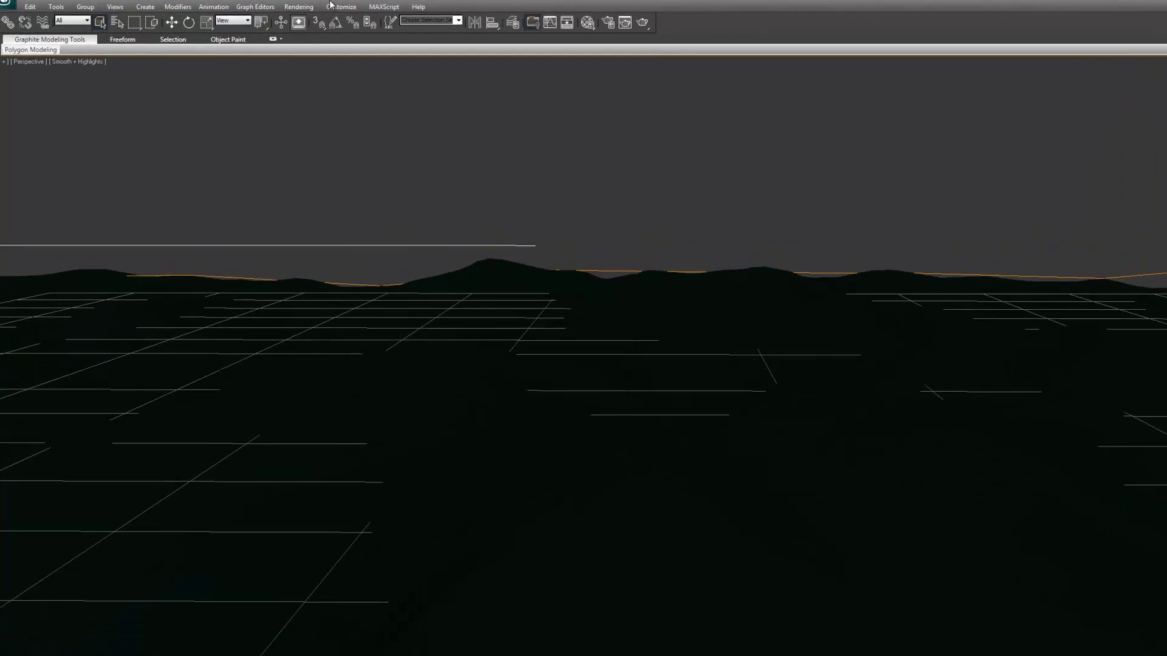
Check the available production renderers under Assign Renderer in Render Setup, keep mental ray Renderer, and close the setup.
click(298, 7)
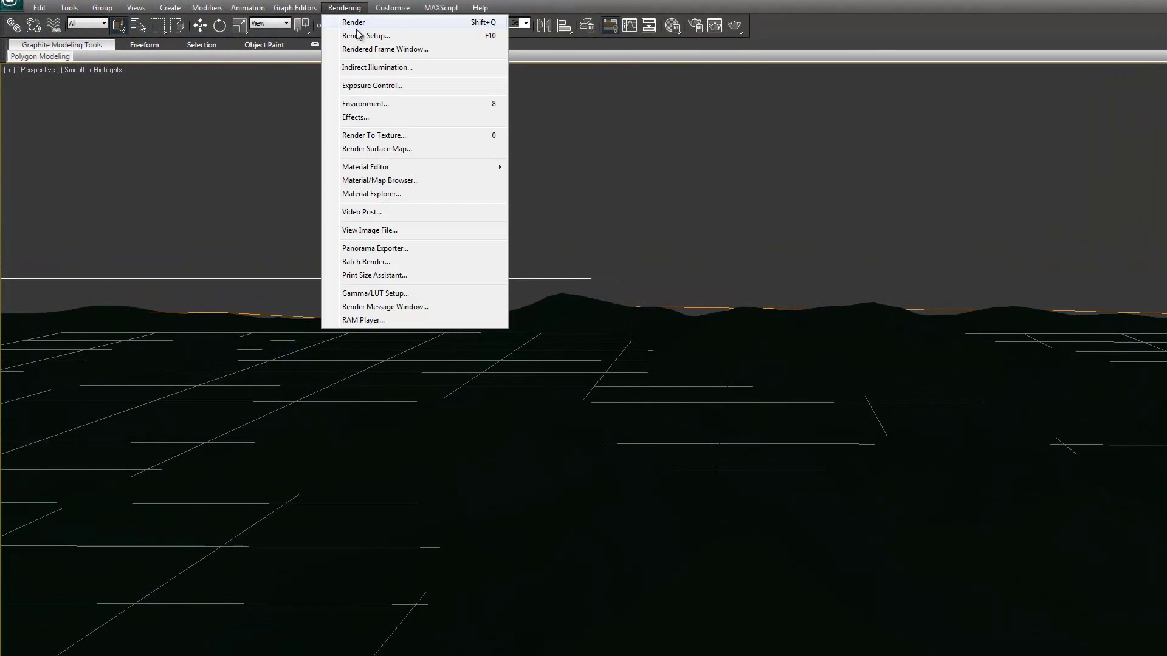
click(398, 38)
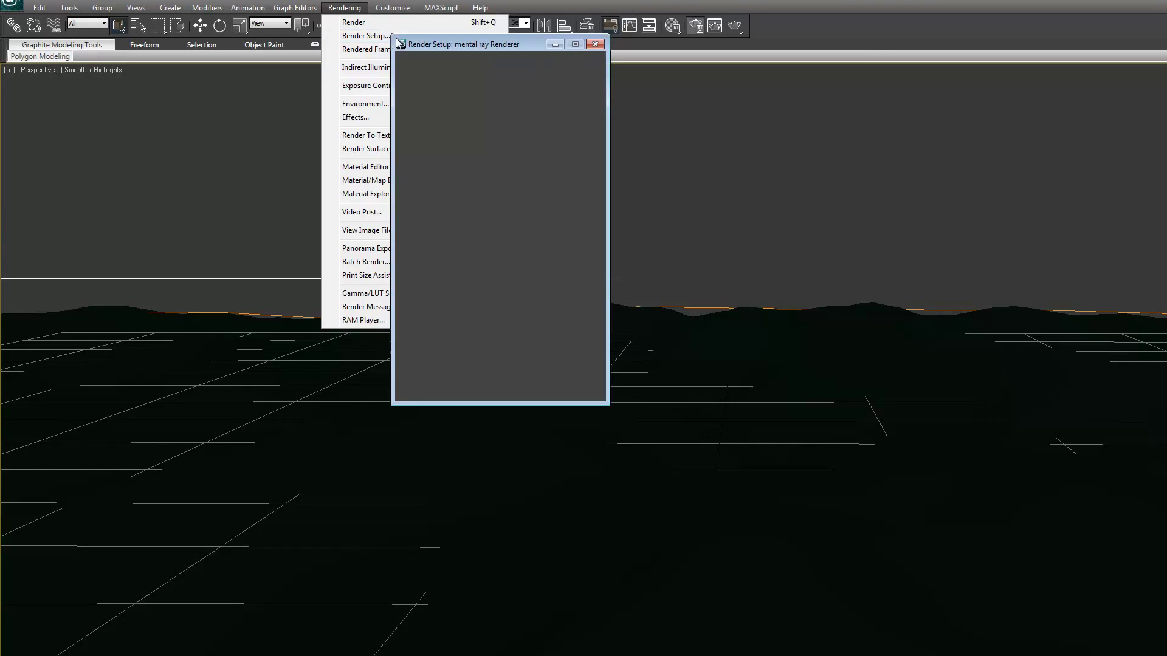
drag(600, 255, 600, 363)
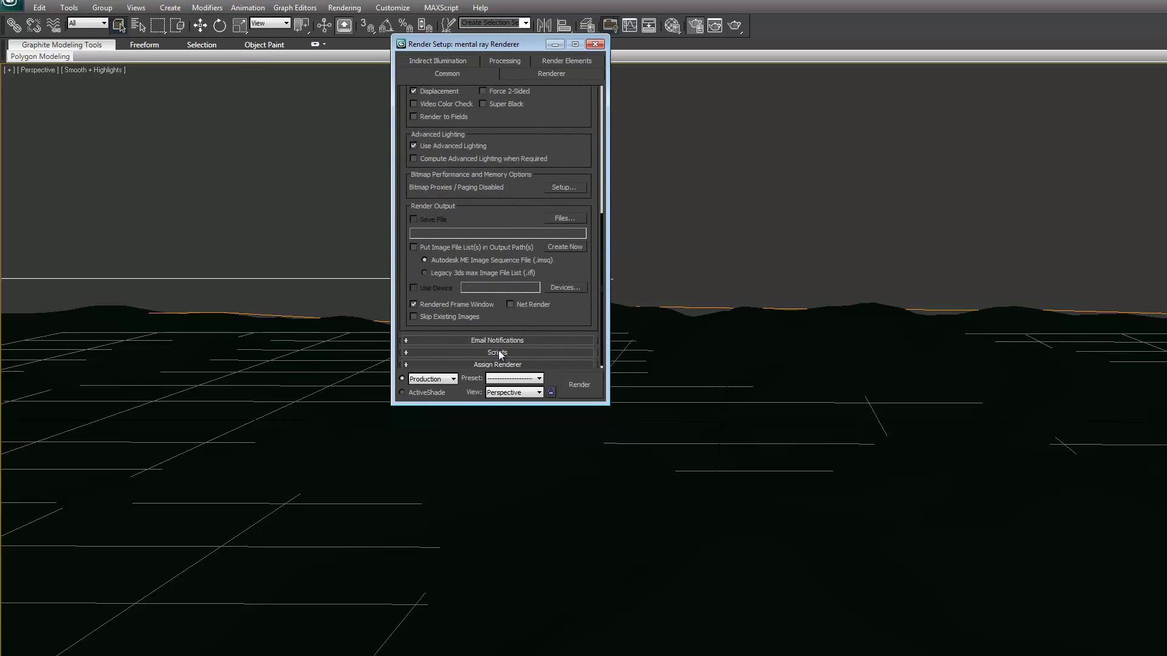
click(407, 365)
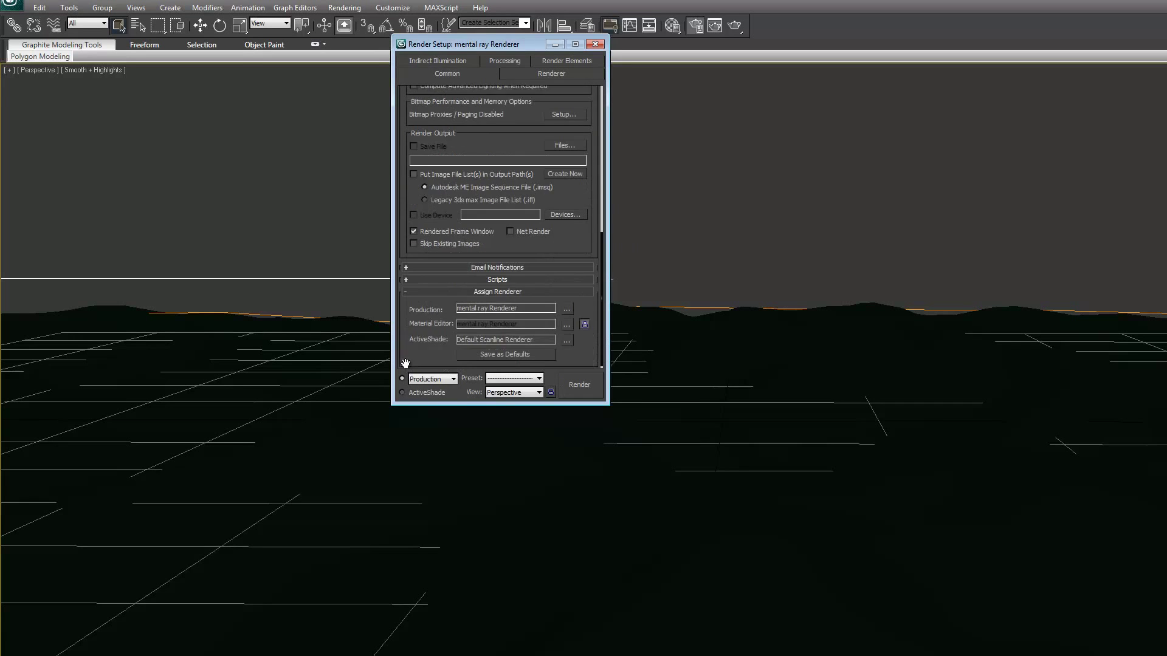
click(566, 310)
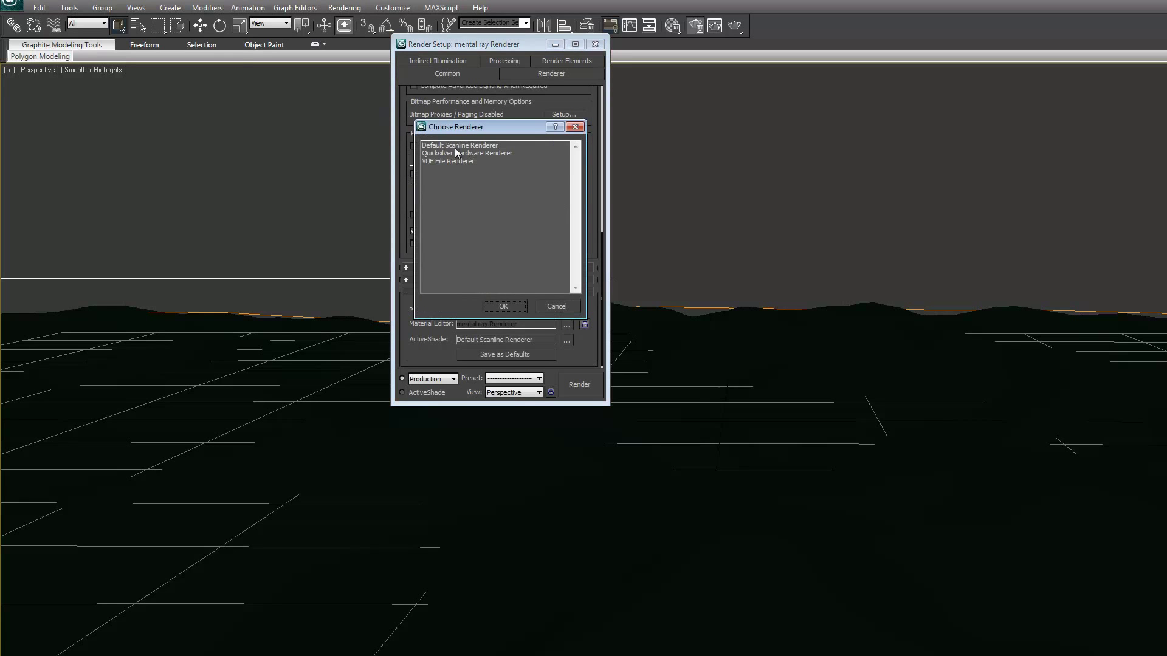
click(508, 308)
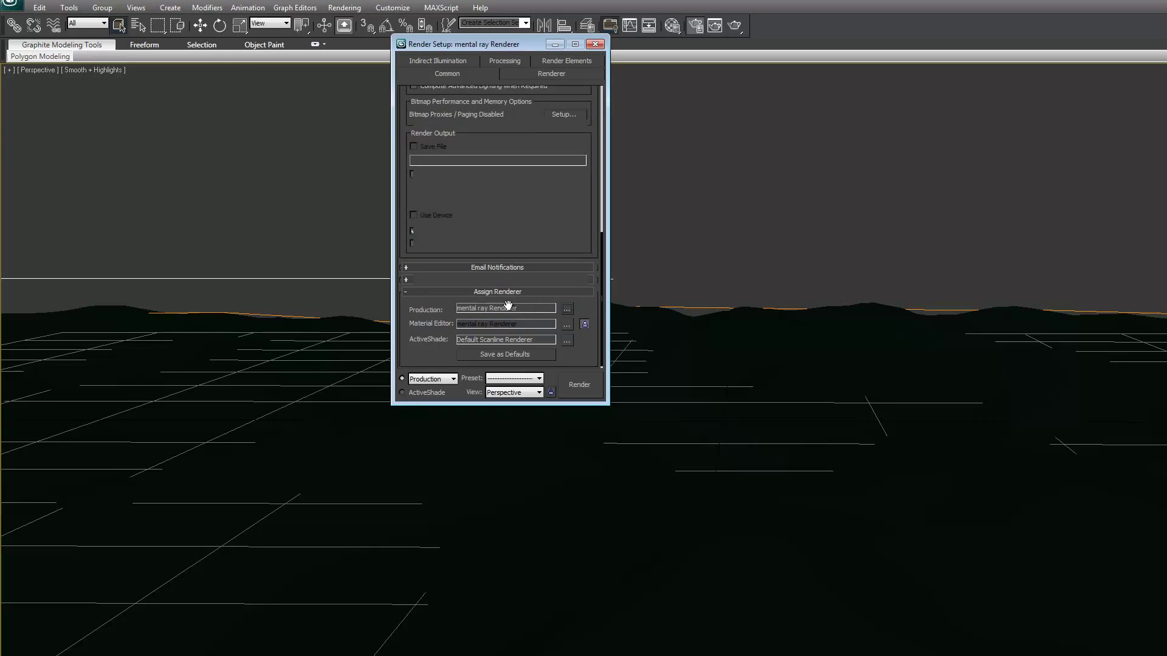
click(595, 43)
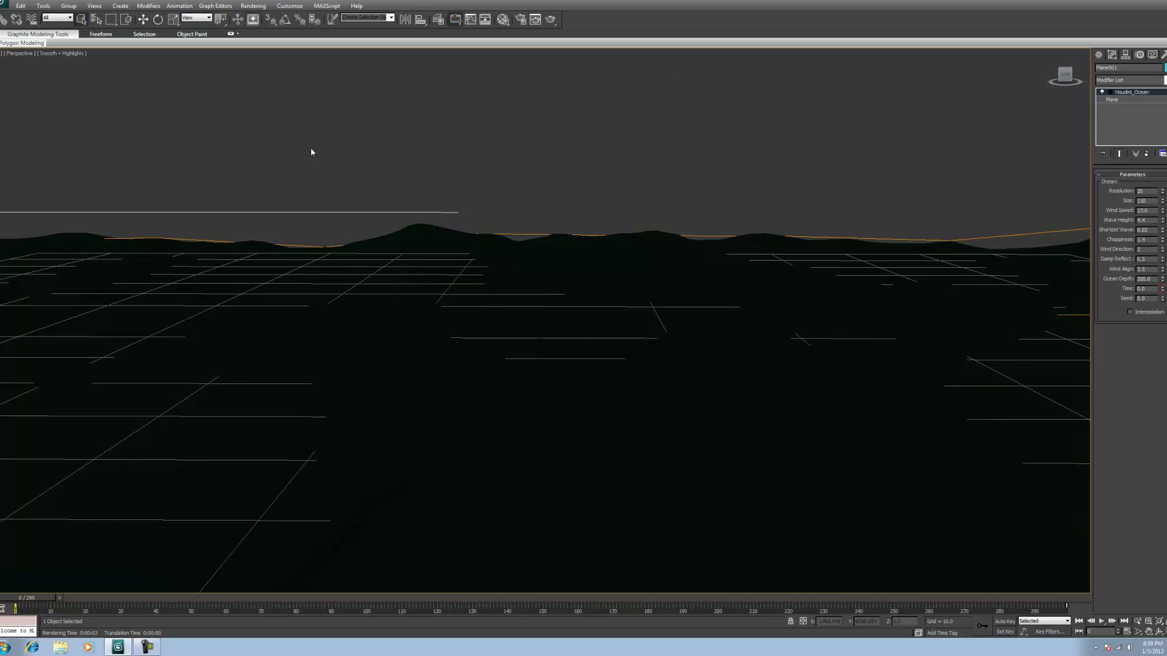
Return to the four-view layout, select the Daylight system in the Left view and check its sunlight type options.
click(1166, 622)
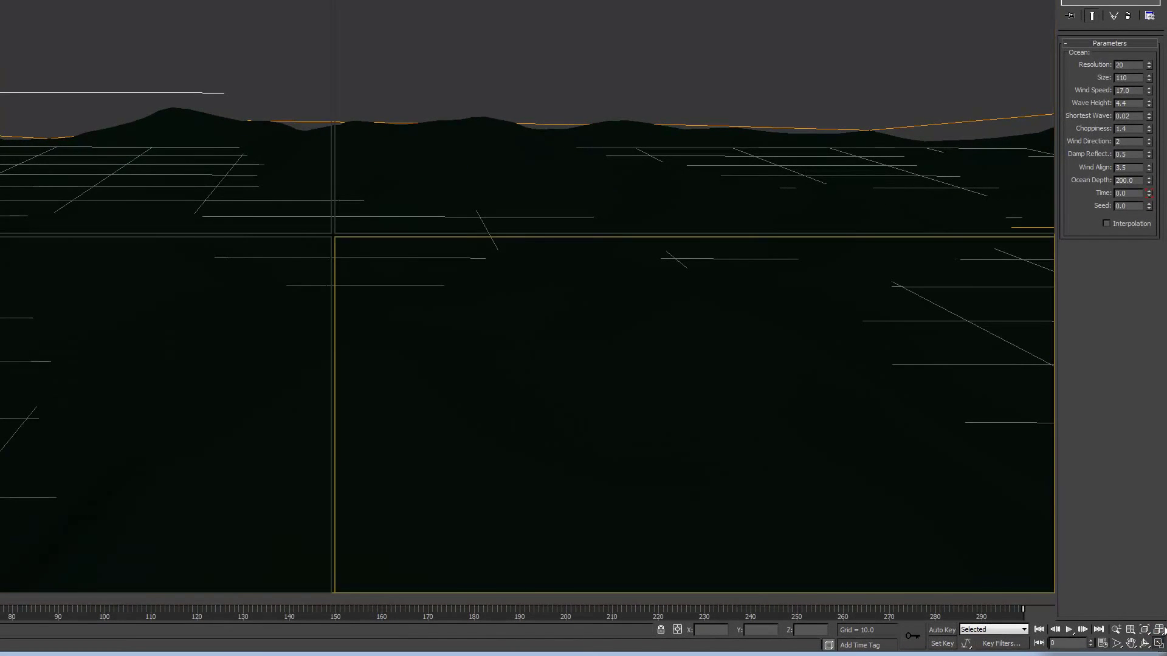
click(3, 326)
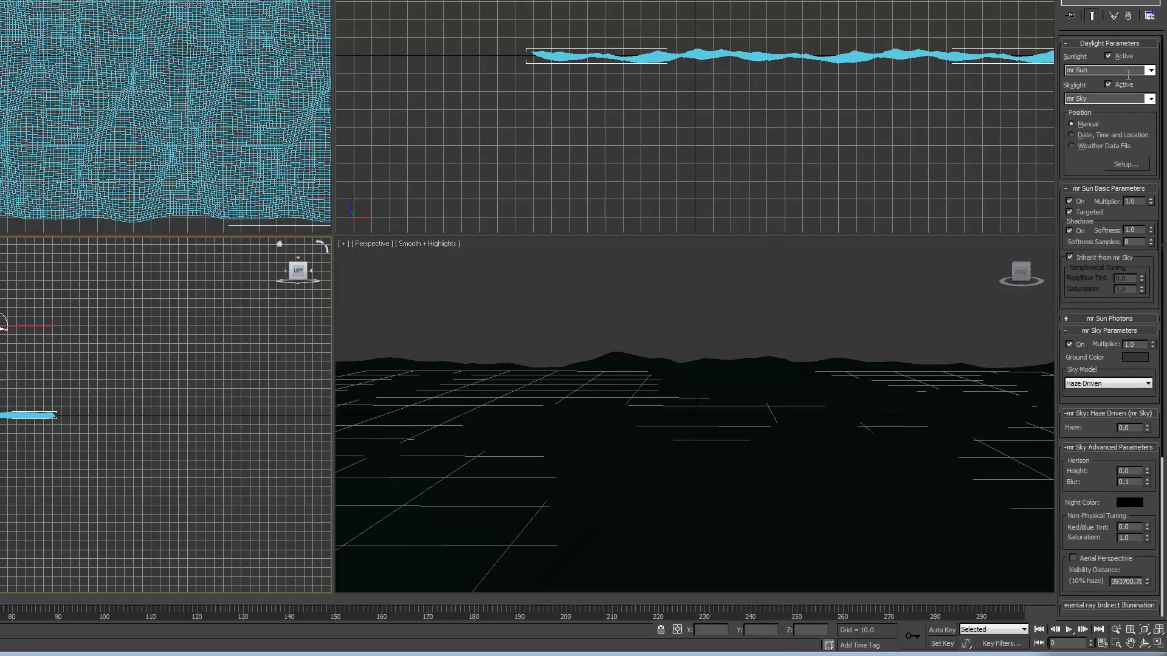
click(1150, 71)
click(1150, 71)
Set the Daylight system's skylight type to Skylight, render a test frame of the Left view, and close the render.
click(1150, 99)
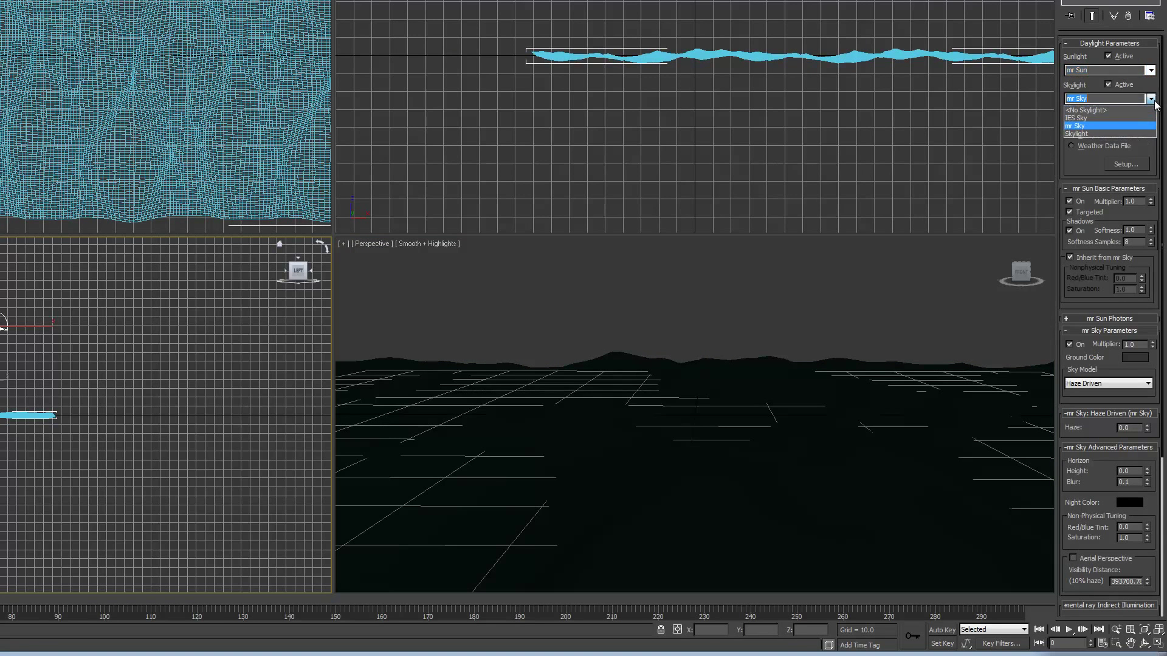
click(1153, 102)
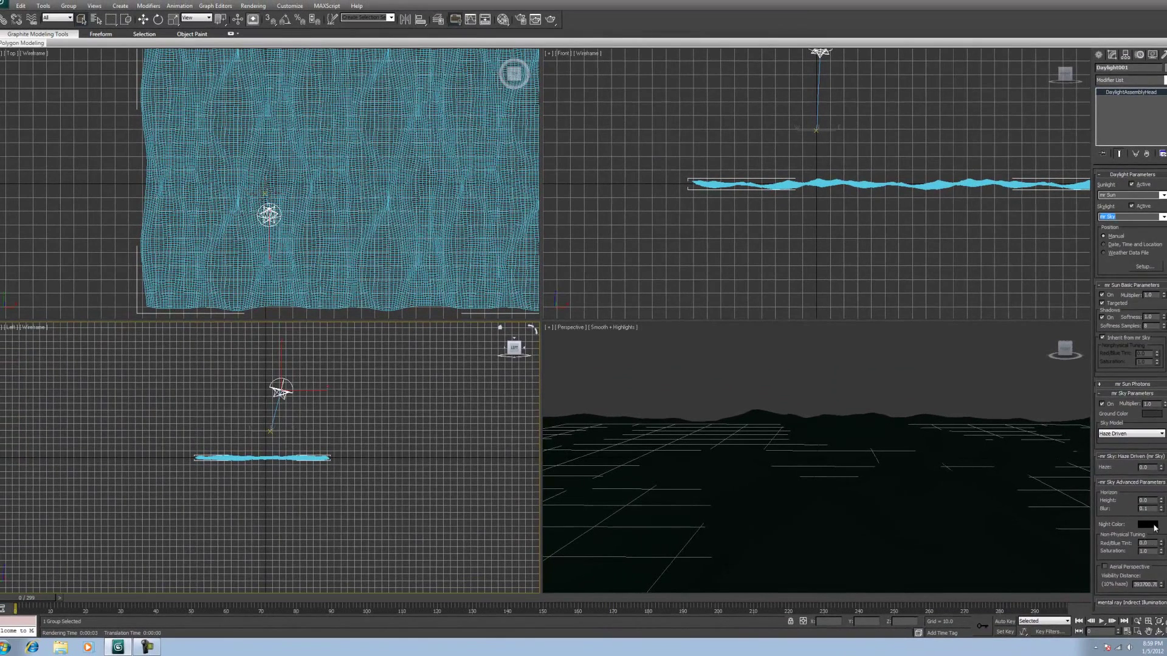
key(Down)
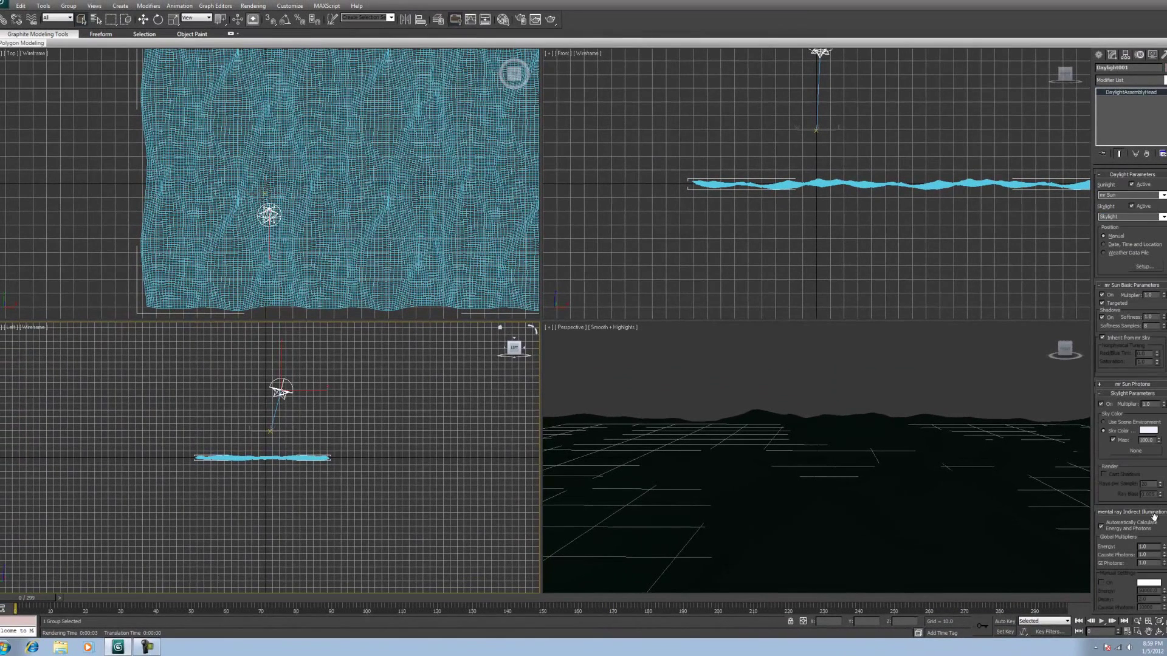
click(254, 6)
click(254, 18)
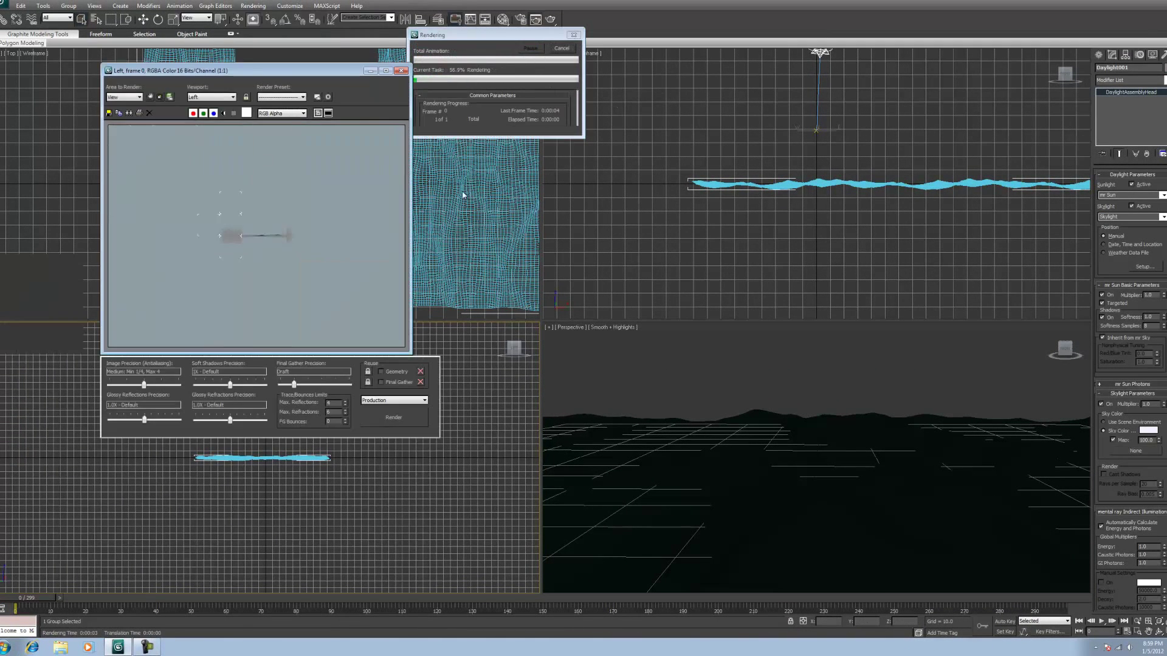
click(401, 71)
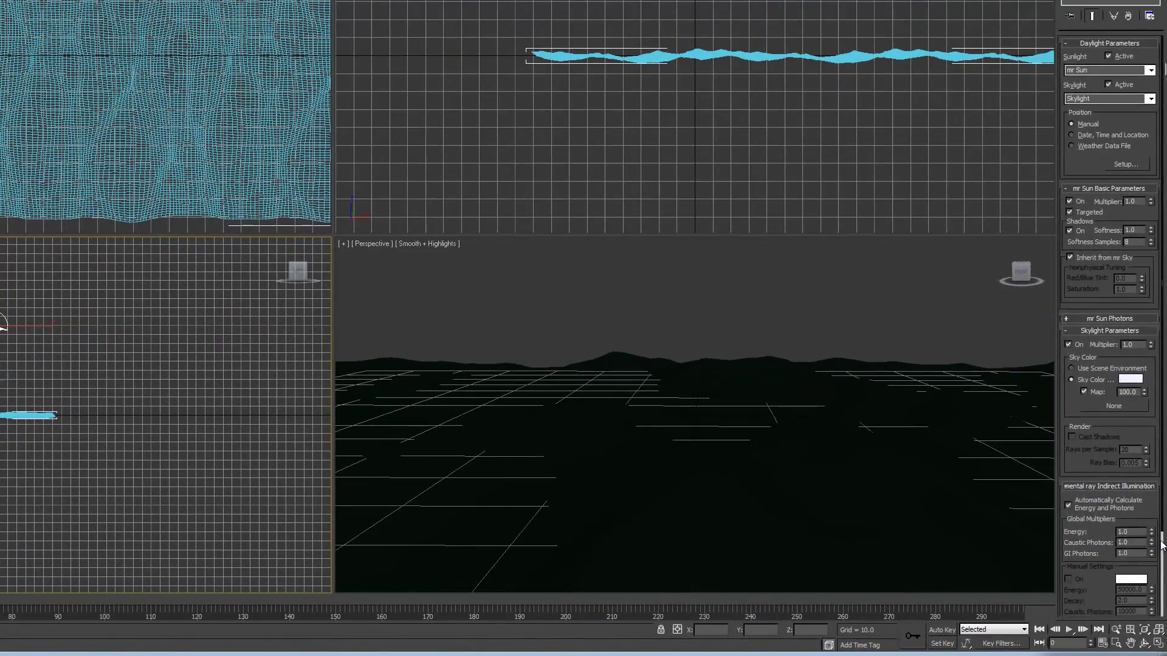
Set the Daylight system's skylight multiplier to 2.5.
scroll(1164, 572, down, 3)
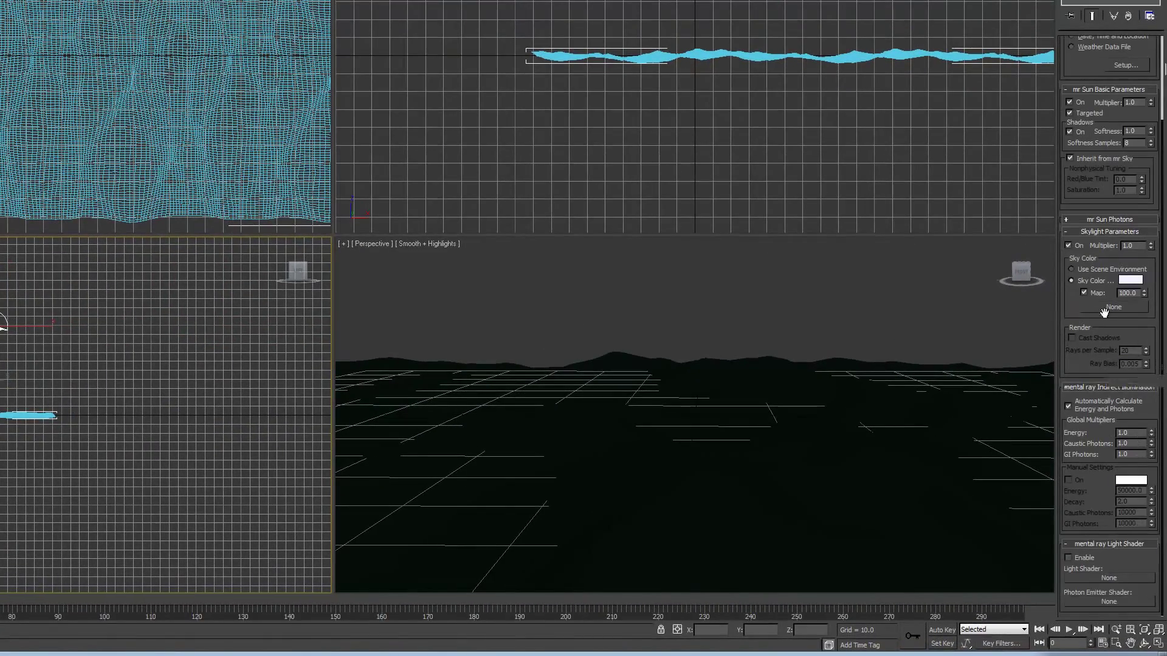
double_click(1145, 245)
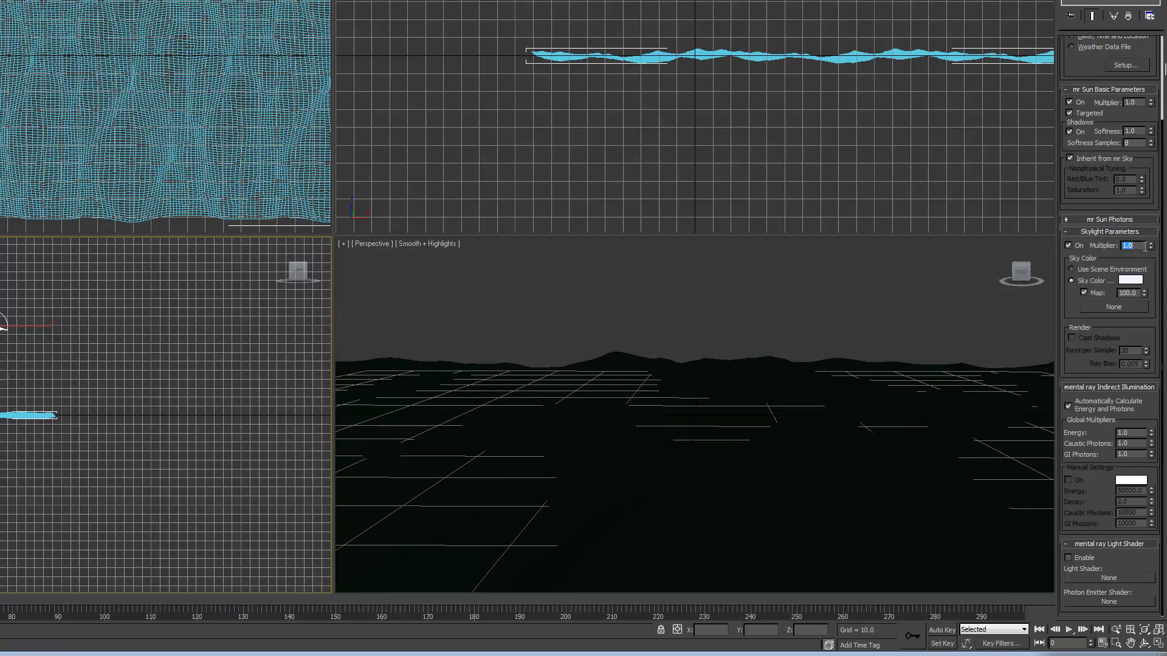
key(BackSpace)
text(2.5)
key(Return)
click(1114, 327)
Activate the Perspective view, render a test frame of the ocean with the changed skylight multiplier, and close the render.
click(722, 407)
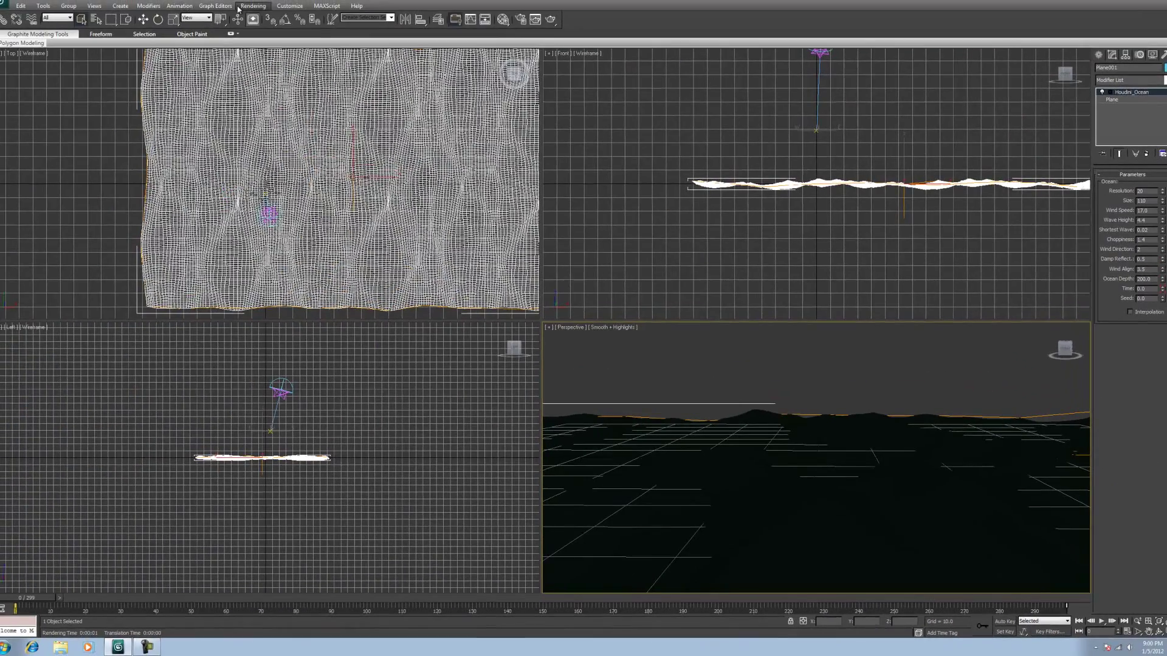
click(252, 5)
click(259, 17)
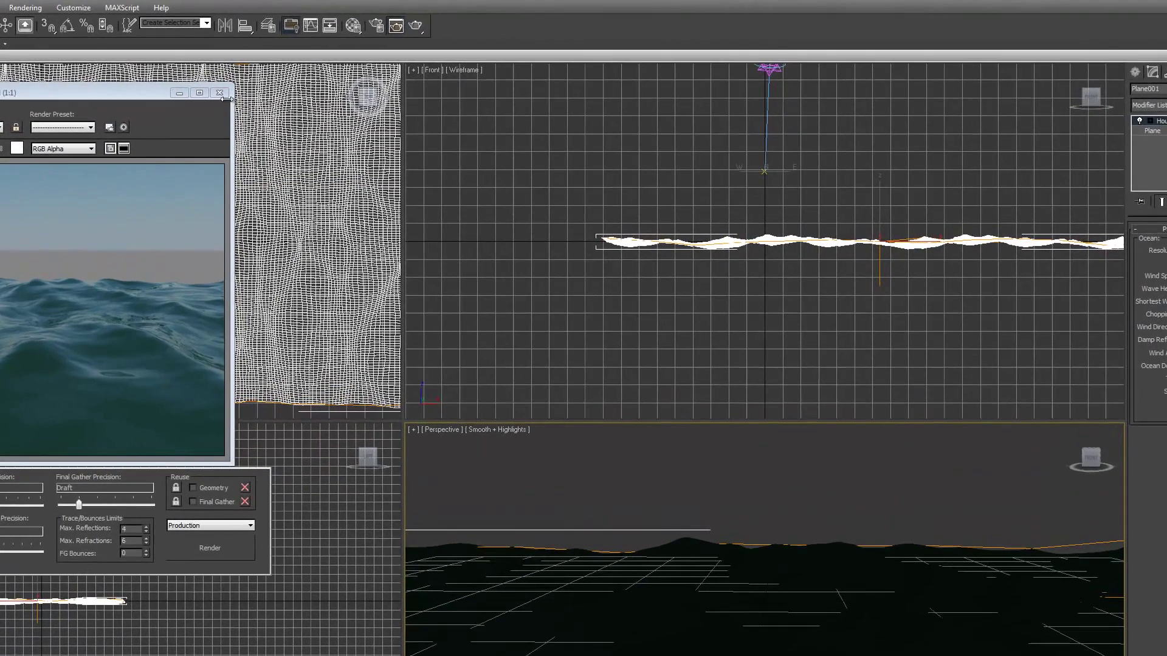
click(220, 93)
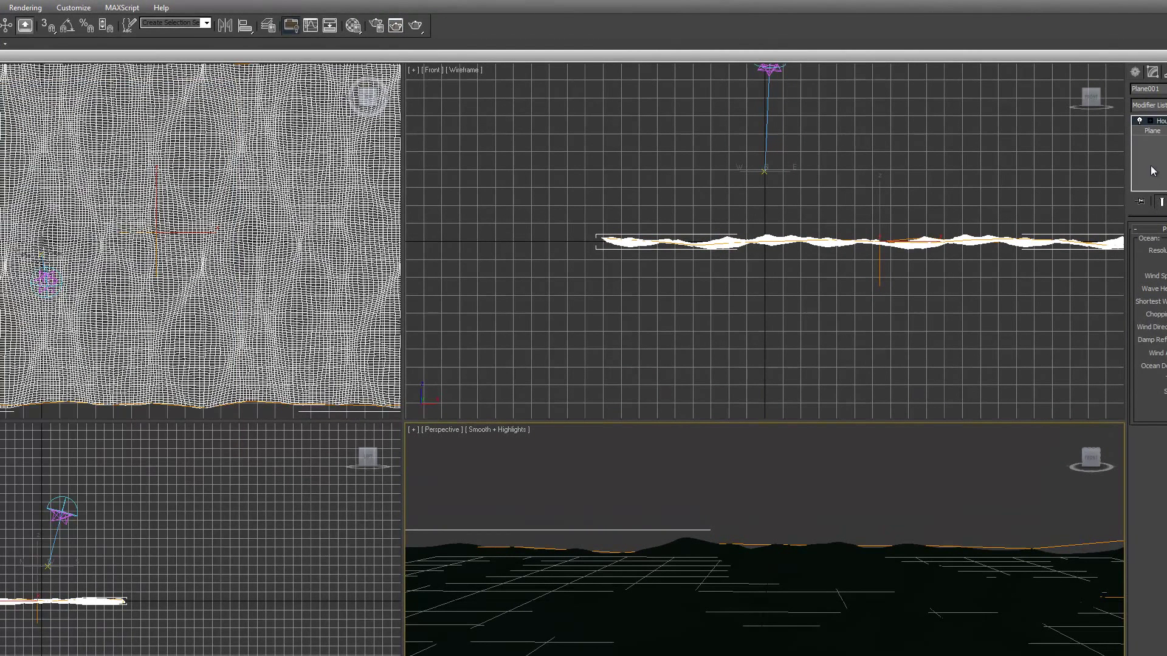
Select the Daylight system again and lower the mr Sky horizon height to about -2.6.
right_click(1150, 106)
click(82, 493)
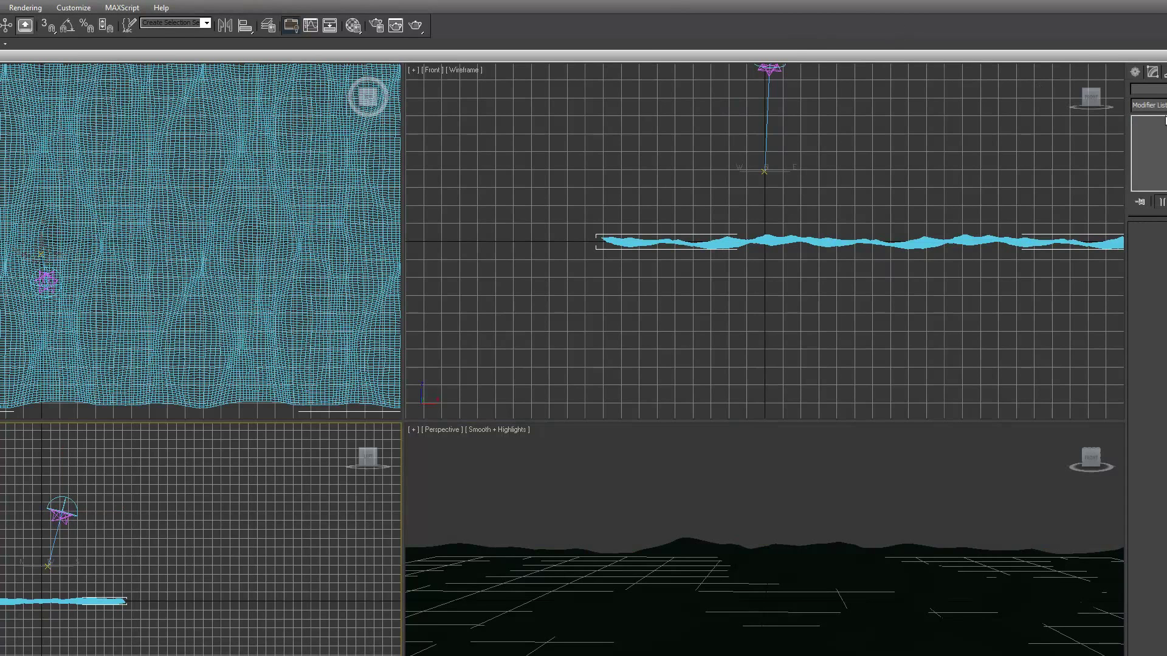
click(1135, 72)
click(1152, 71)
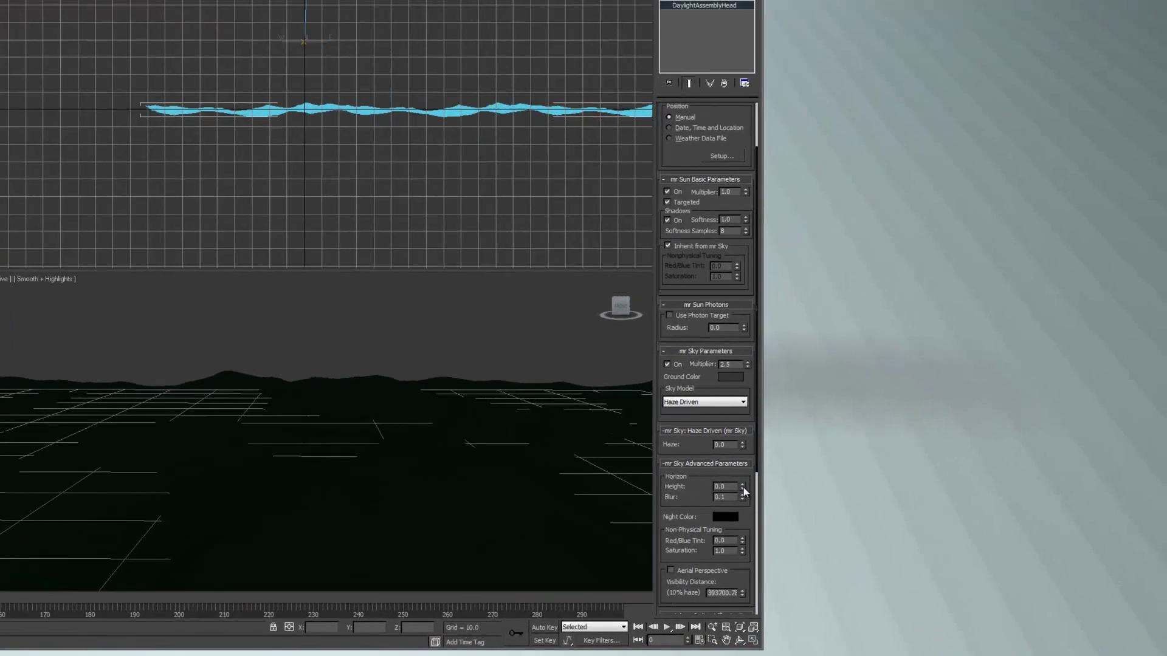
drag(837, 489, 837, 492)
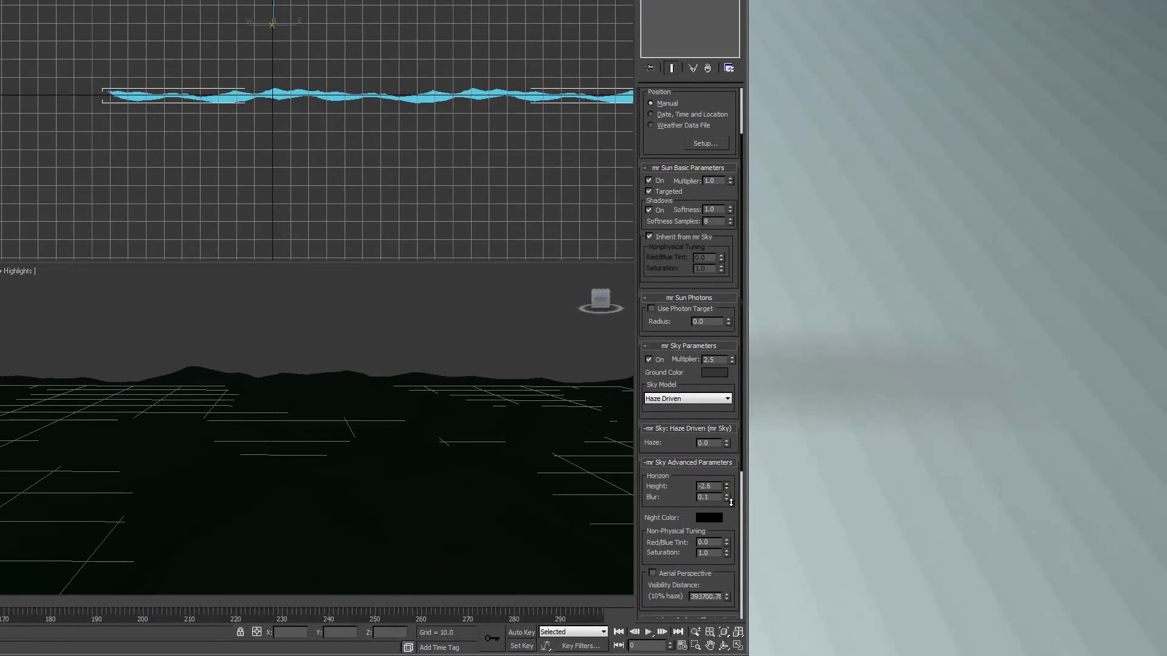
drag(732, 496, 729, 500)
Activate the Perspective view and render the ocean with the lowered sky horizon.
click(322, 329)
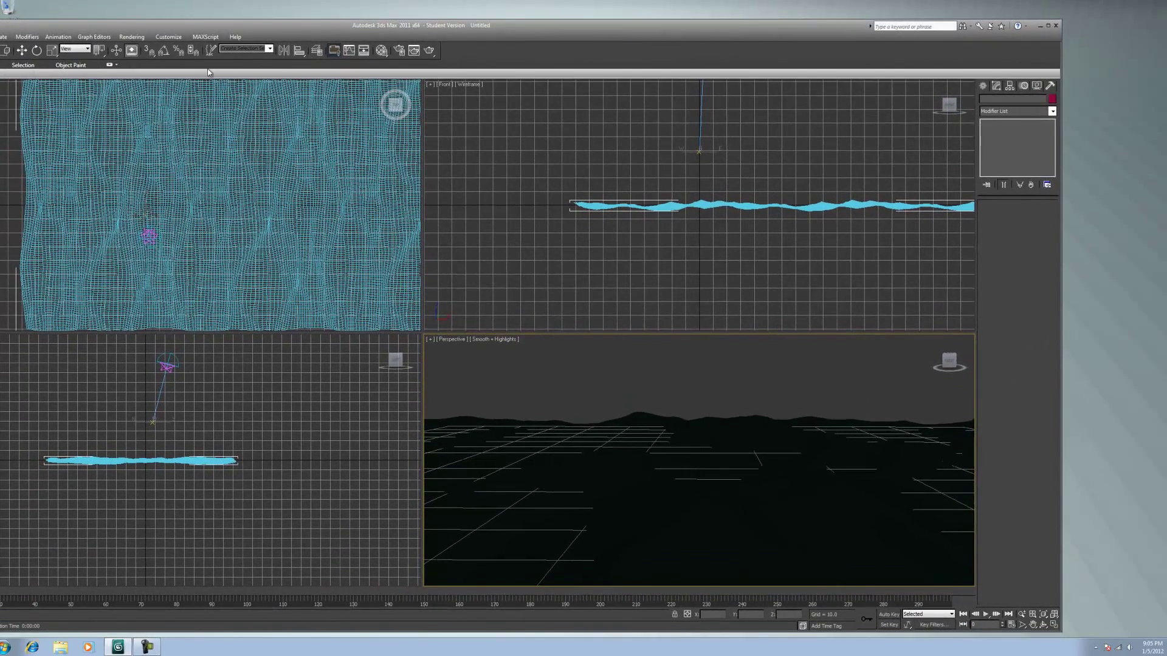
click(132, 37)
click(145, 48)
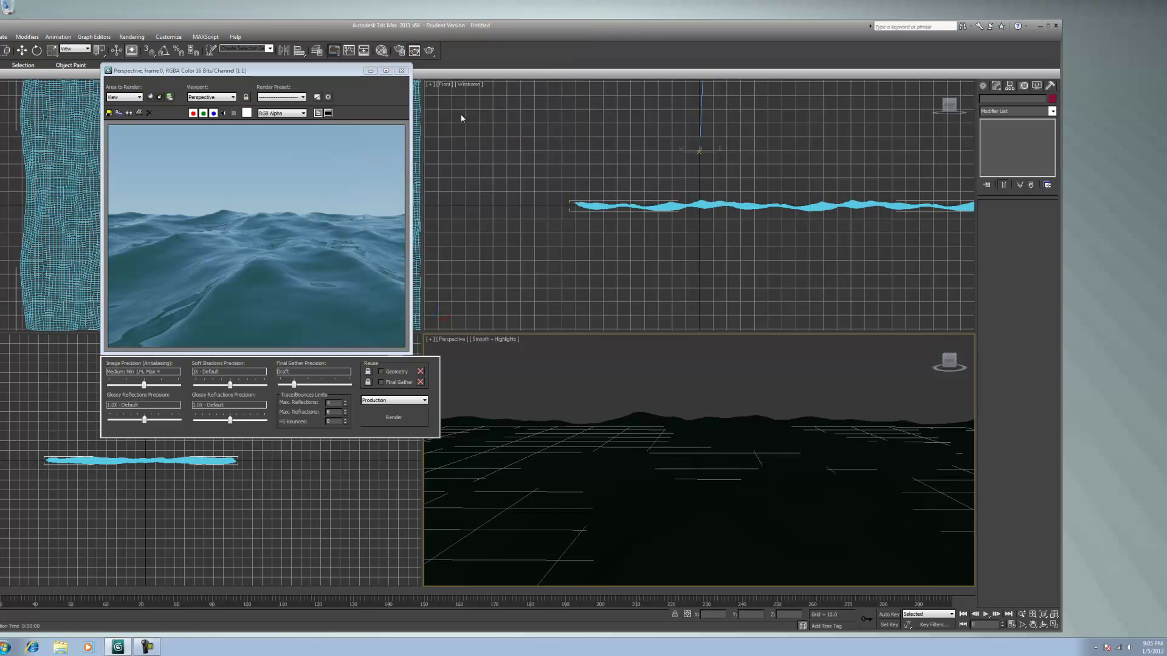
Close the rendered ocean frame and reposition the 3ds Max window so it fills the screen.
click(401, 70)
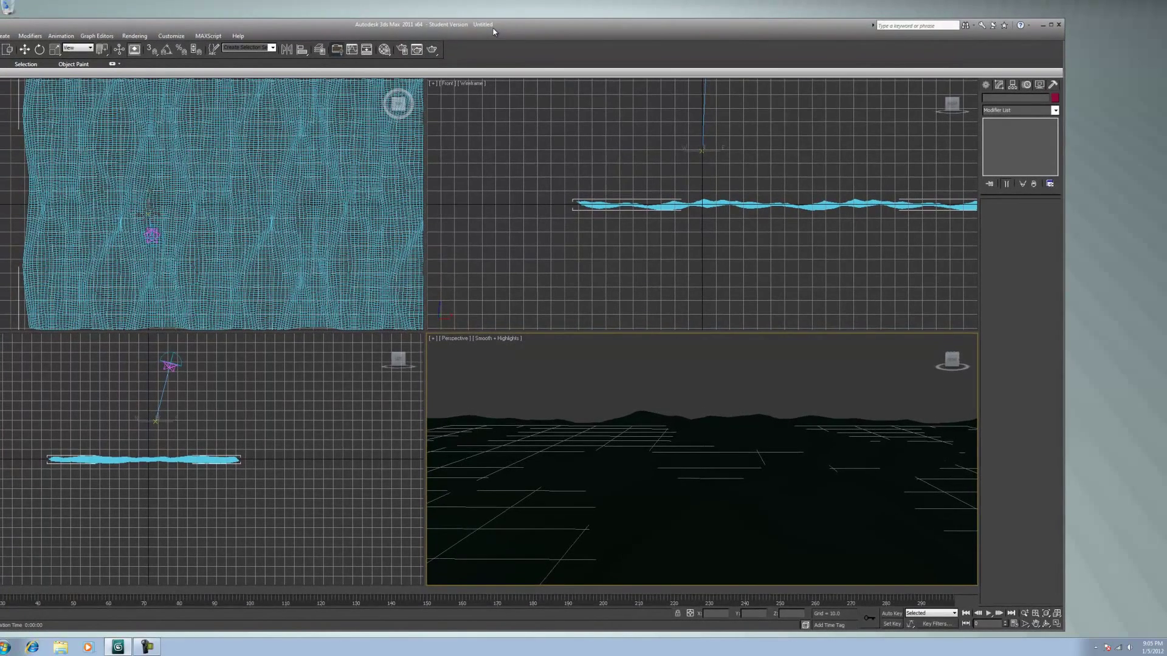
drag(493, 32, 511, 4)
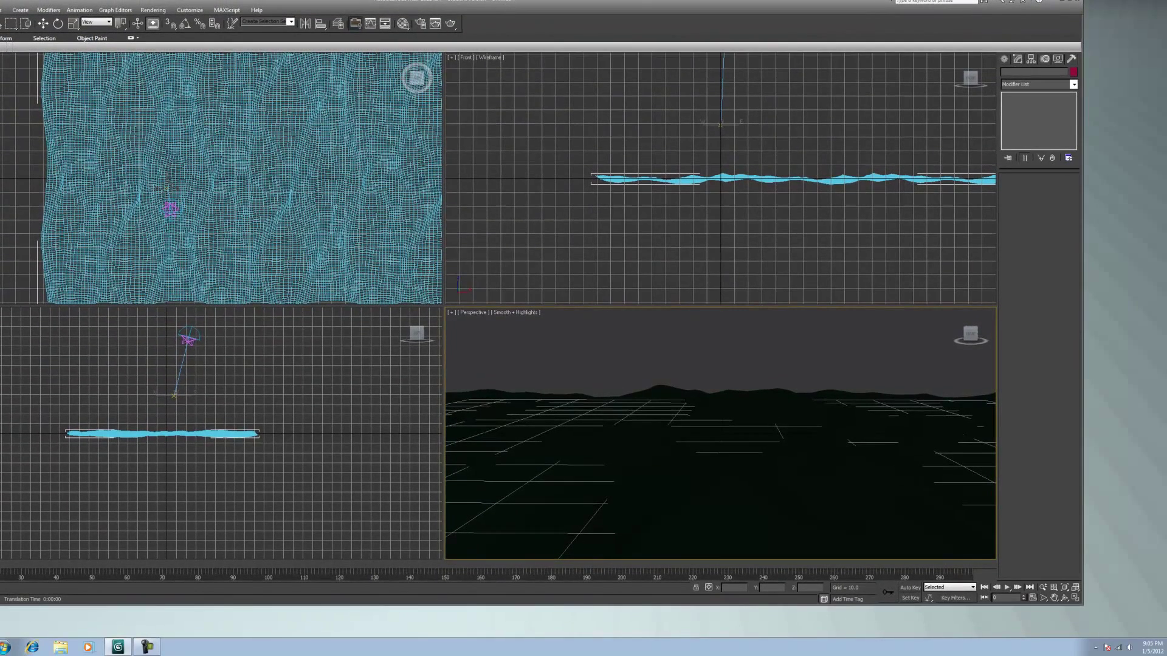
click(1073, 4)
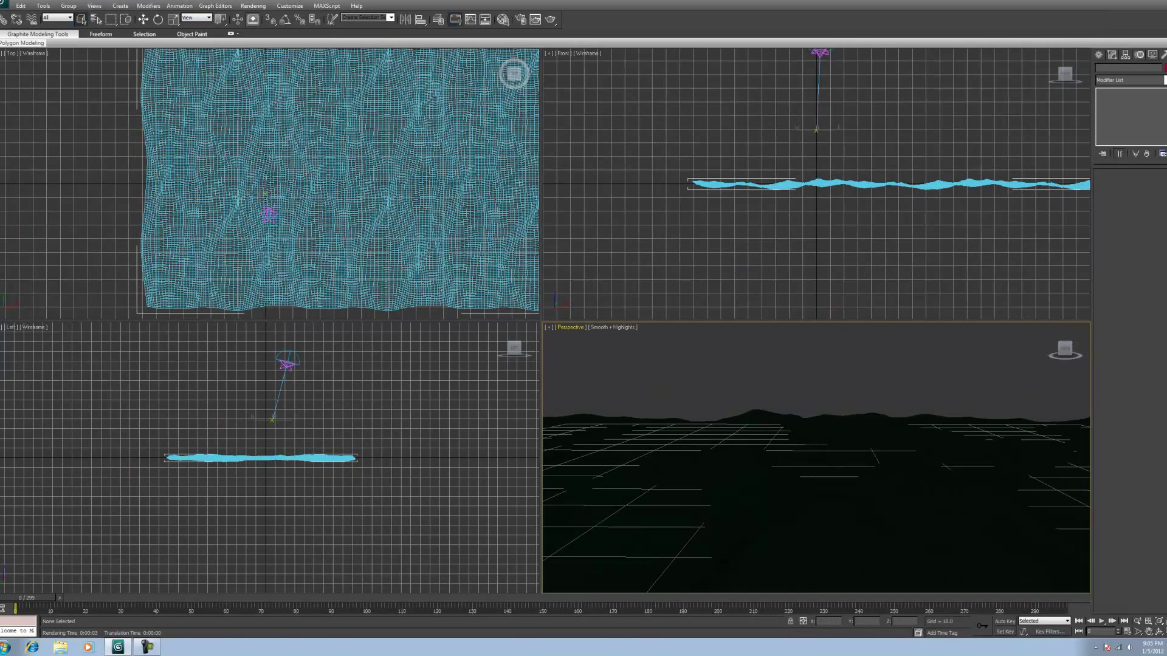
Select the Daylight system and review its sun, mr Sky and horizon parameters.
click(287, 357)
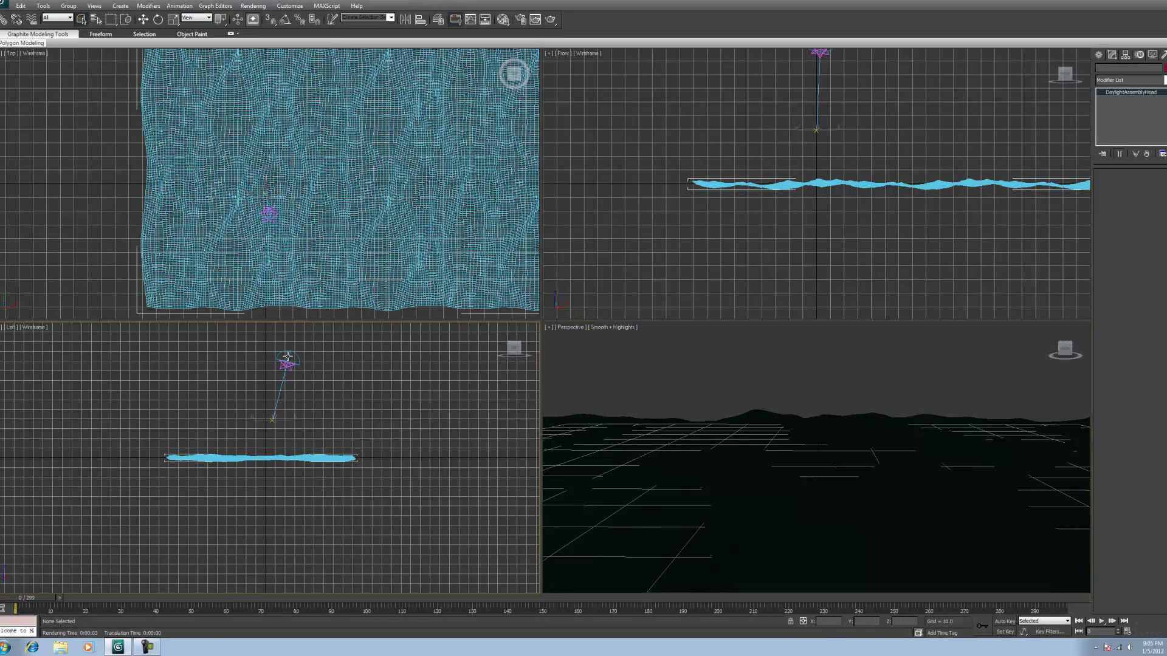
scroll(150, 537, down, 4)
scroll(151, 537, up, 3)
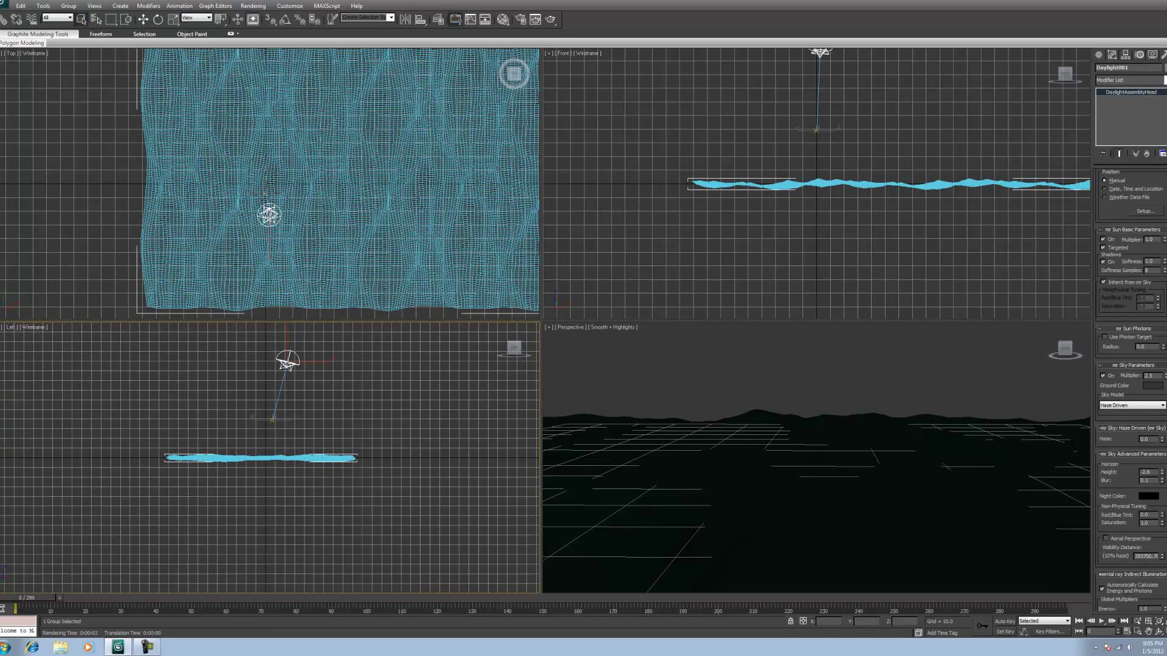
scroll(1130, 389, up, 3)
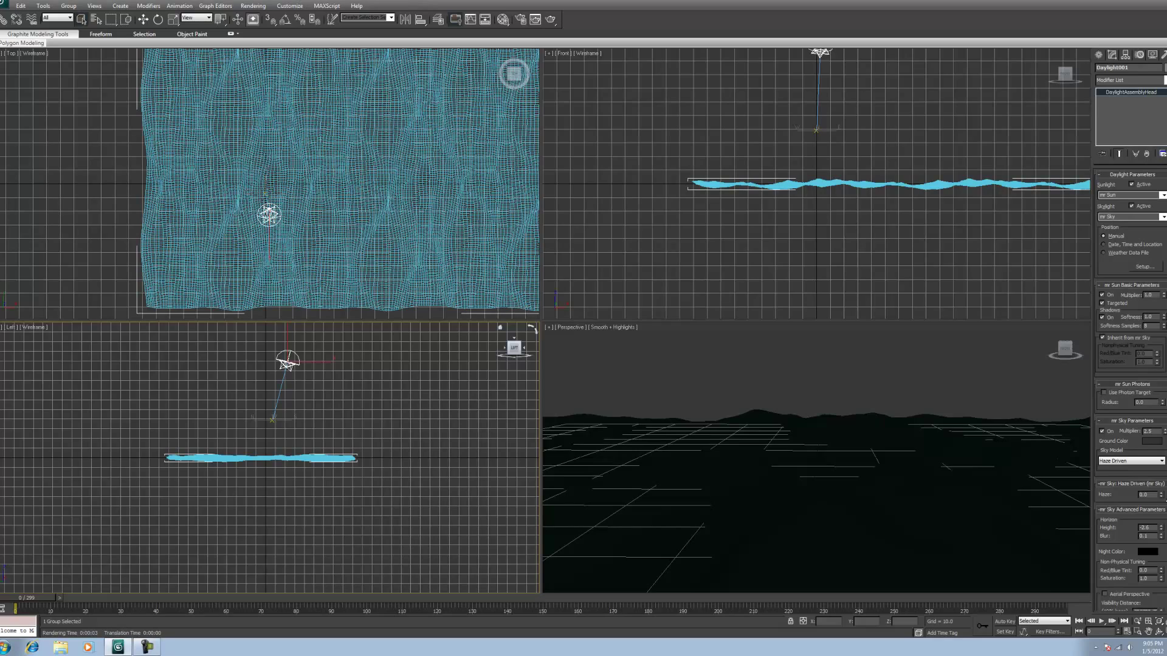
scroll(1131, 389, down, 5)
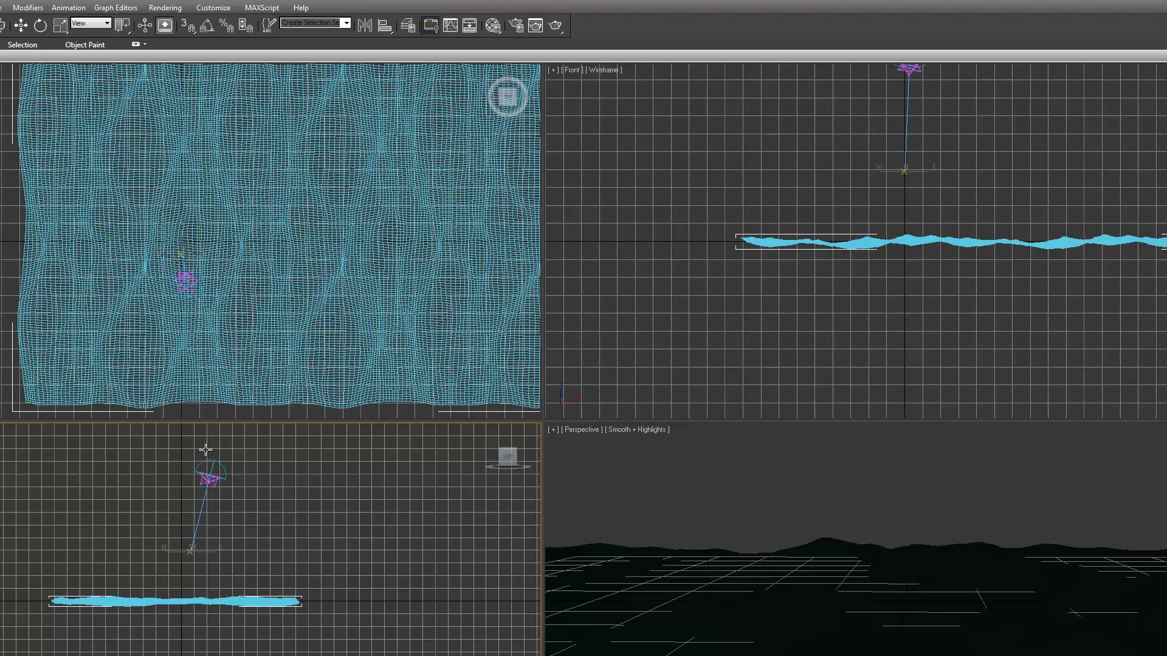
Rotate the Daylight system in the Left view so the sun swings below its compass, just above the water.
click(40, 25)
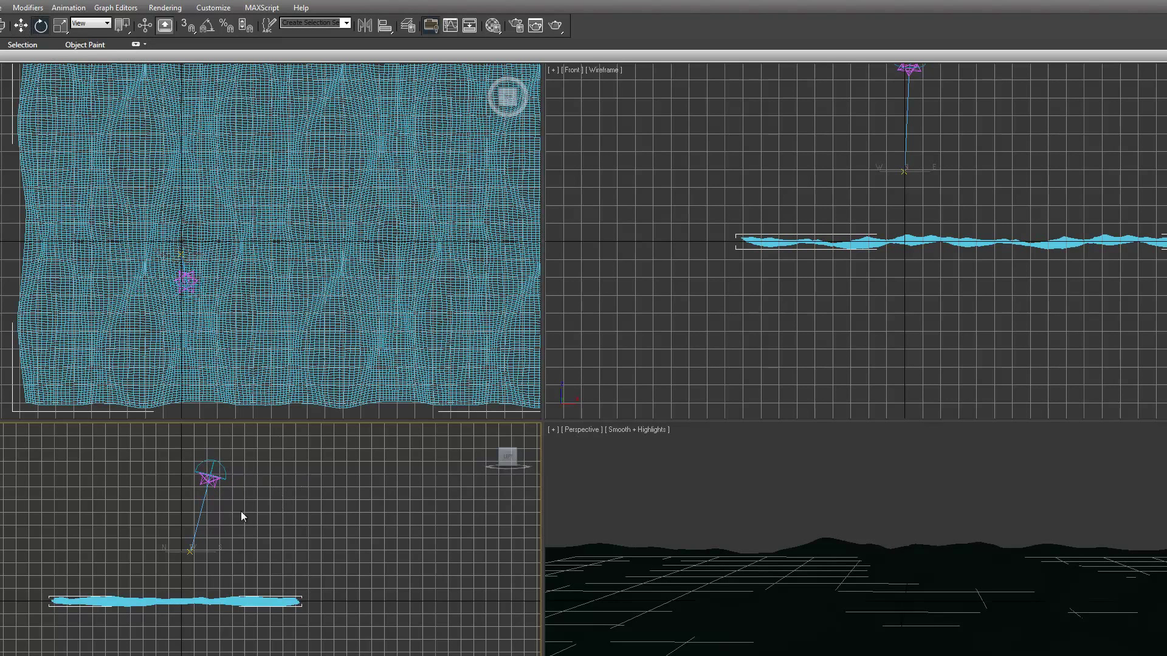
click(211, 476)
drag(223, 465, 252, 528)
drag(186, 549, 200, 460)
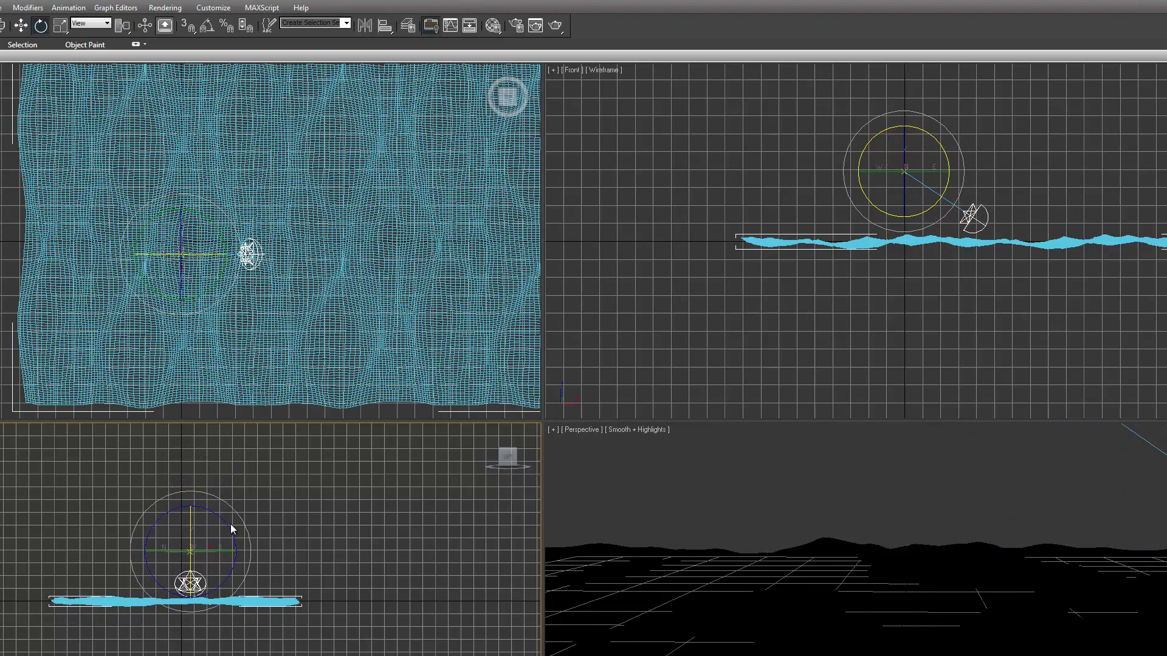
mouse_move(231, 551)
mouse_down()
mouse_move(292, 528)
mouse_move(231, 529)
mouse_up()
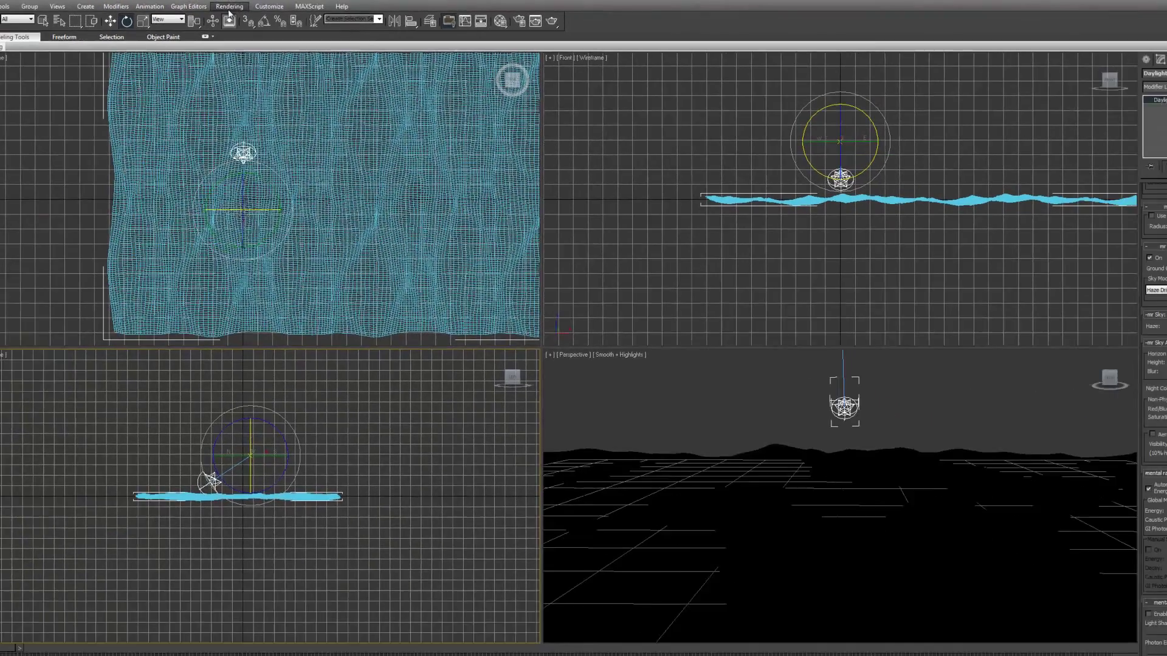
Render the Left view to test the low sun position and close the render.
click(228, 12)
click(246, 18)
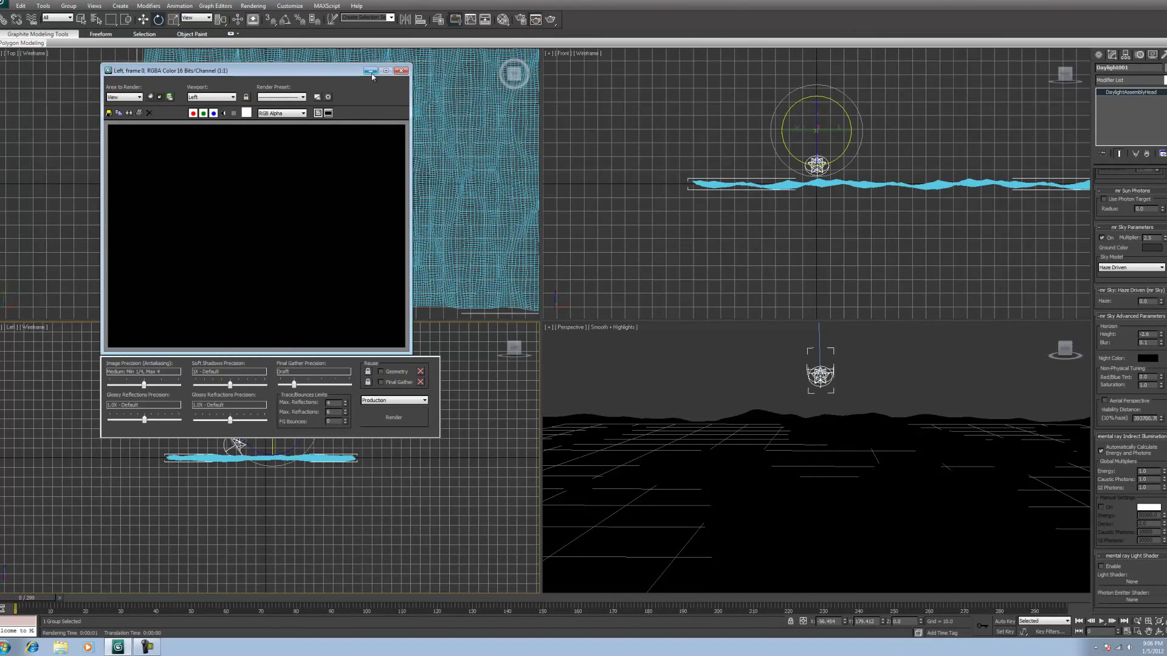
click(401, 71)
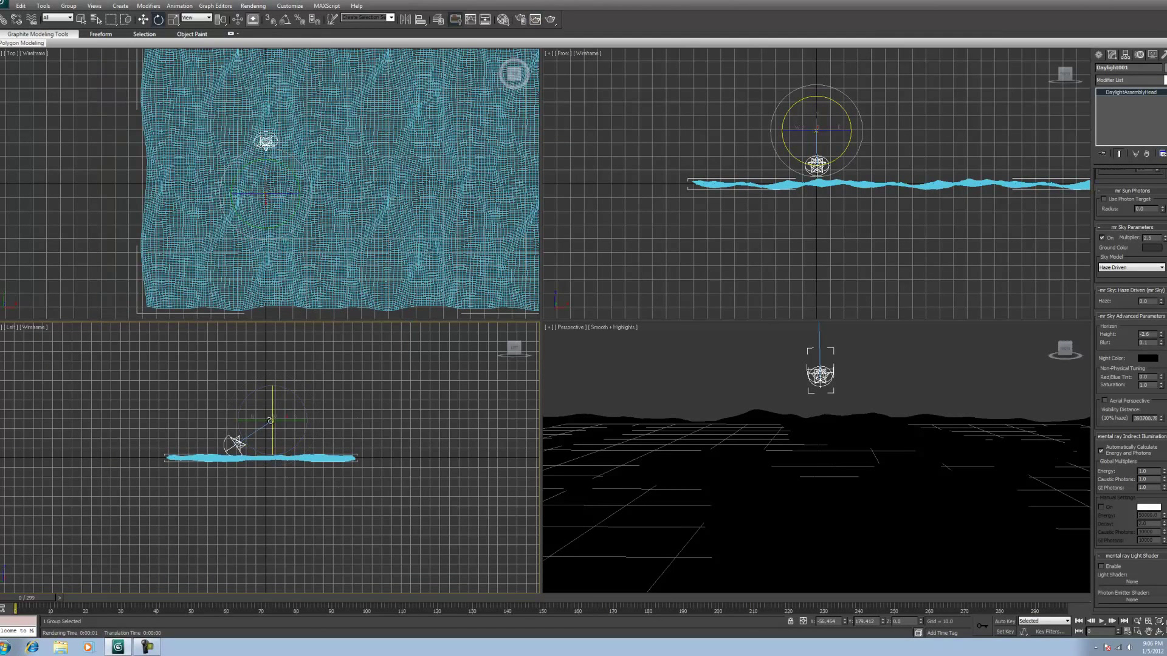
Bring the Daylight system's sun back up above the ocean, render the Left view as a check, and close the render.
drag(270, 417, 294, 419)
click(294, 418)
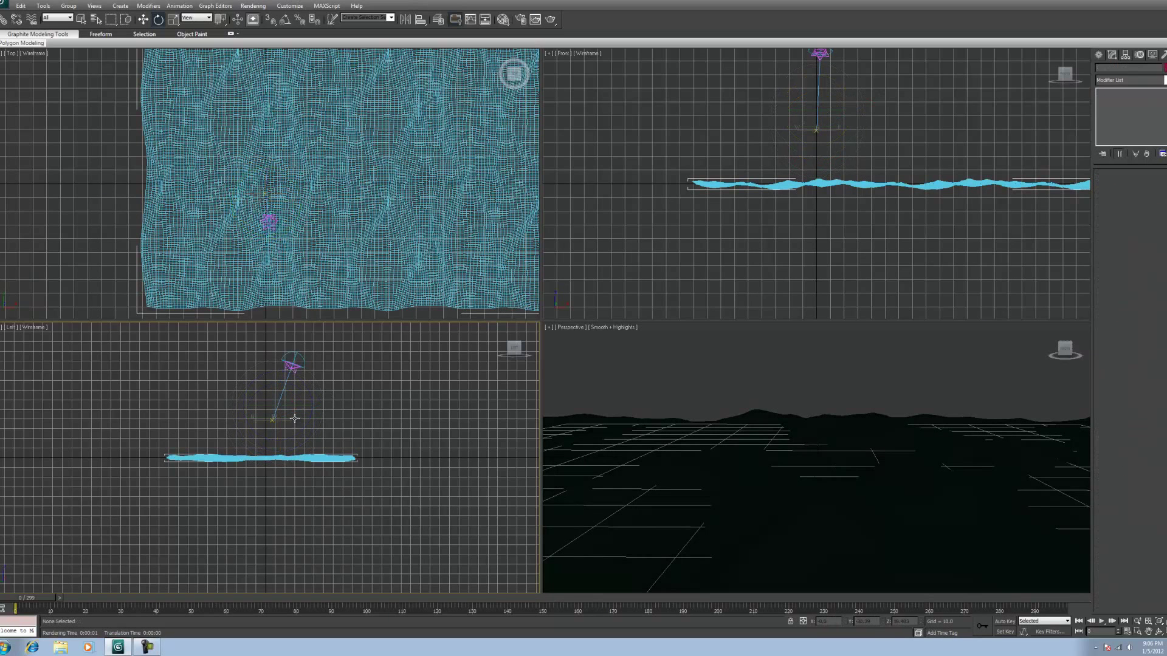
click(253, 6)
click(255, 18)
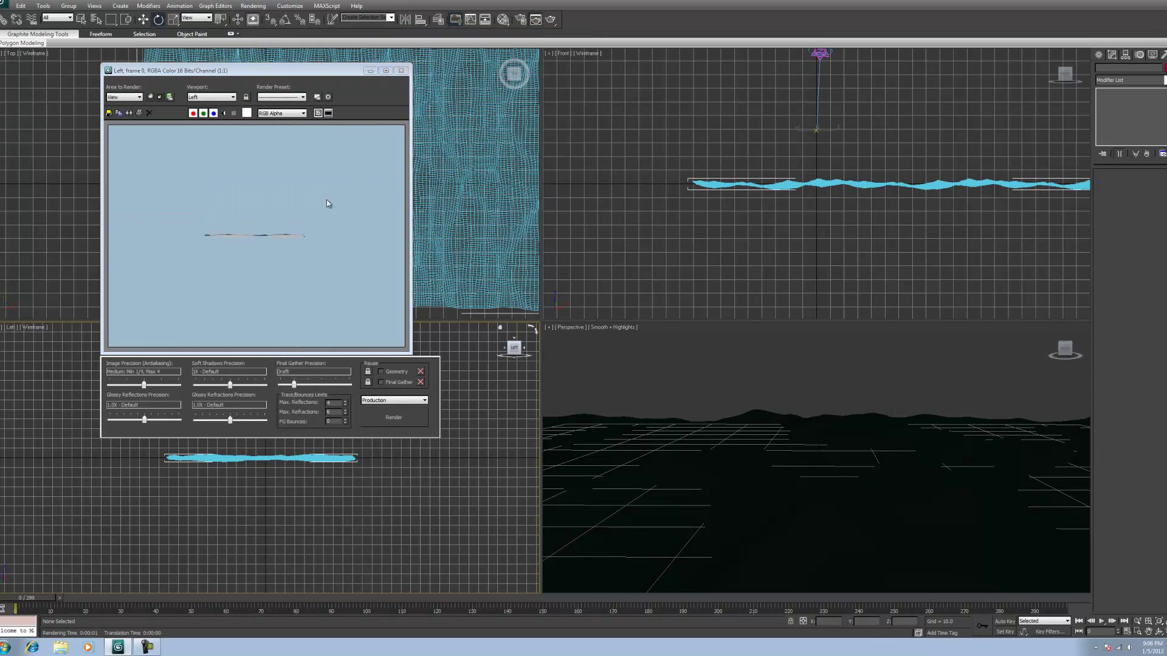
click(401, 70)
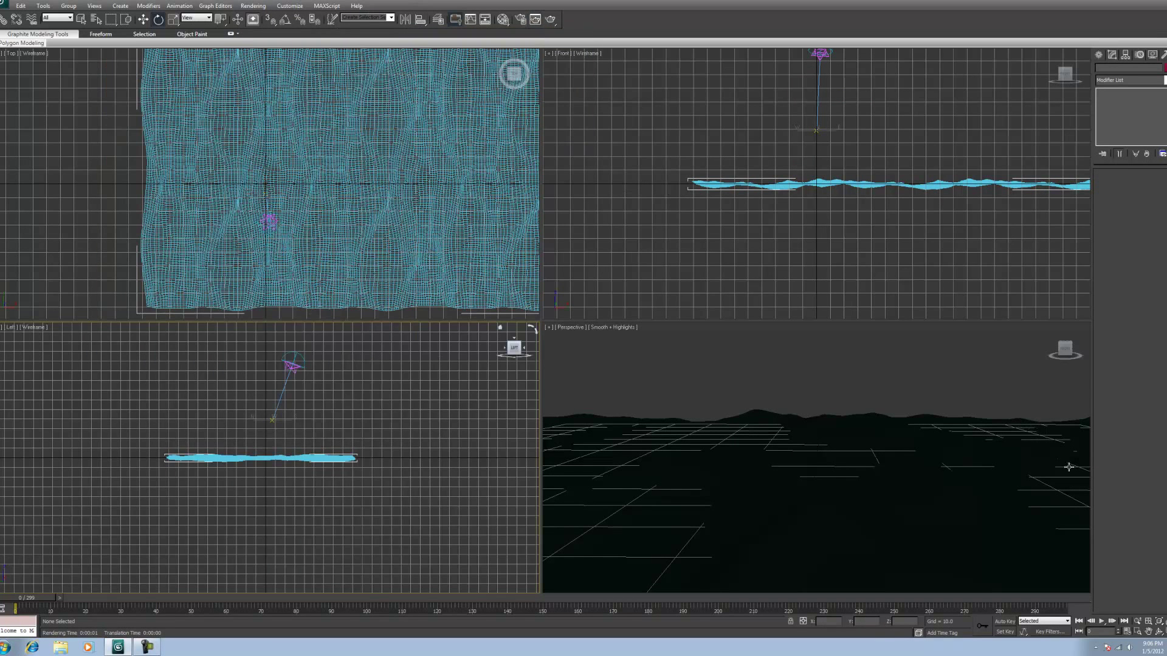
Maximize the Perspective viewport and preview the ocean animation along the timeline, returning to frame 0.
click(778, 373)
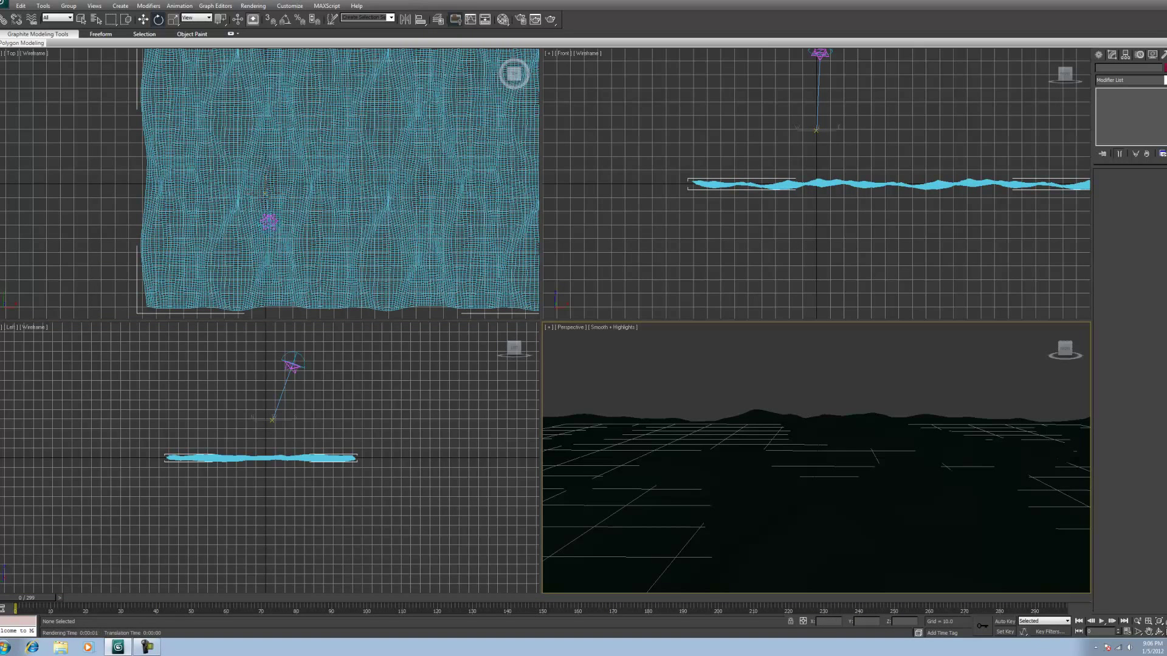
key(alt+w)
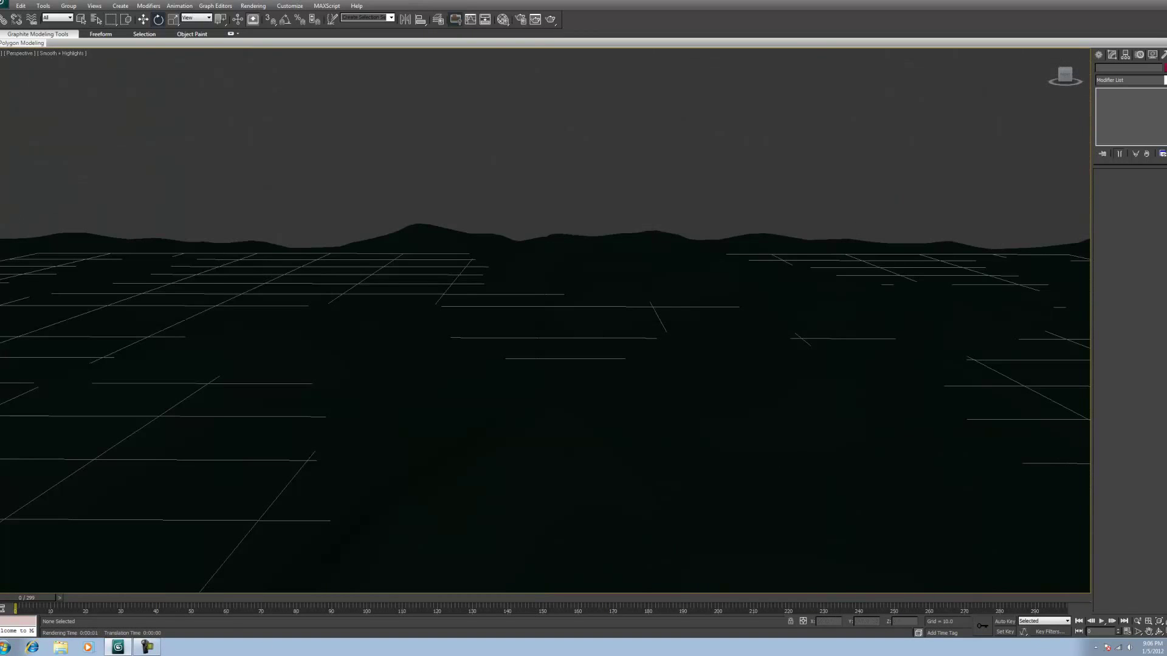
drag(27, 598, 557, 604)
key(/)
key(Home)
key(e)
Set the render time output to Active Time Segment, look over the remaining common render parameters, and close the render setup.
click(253, 5)
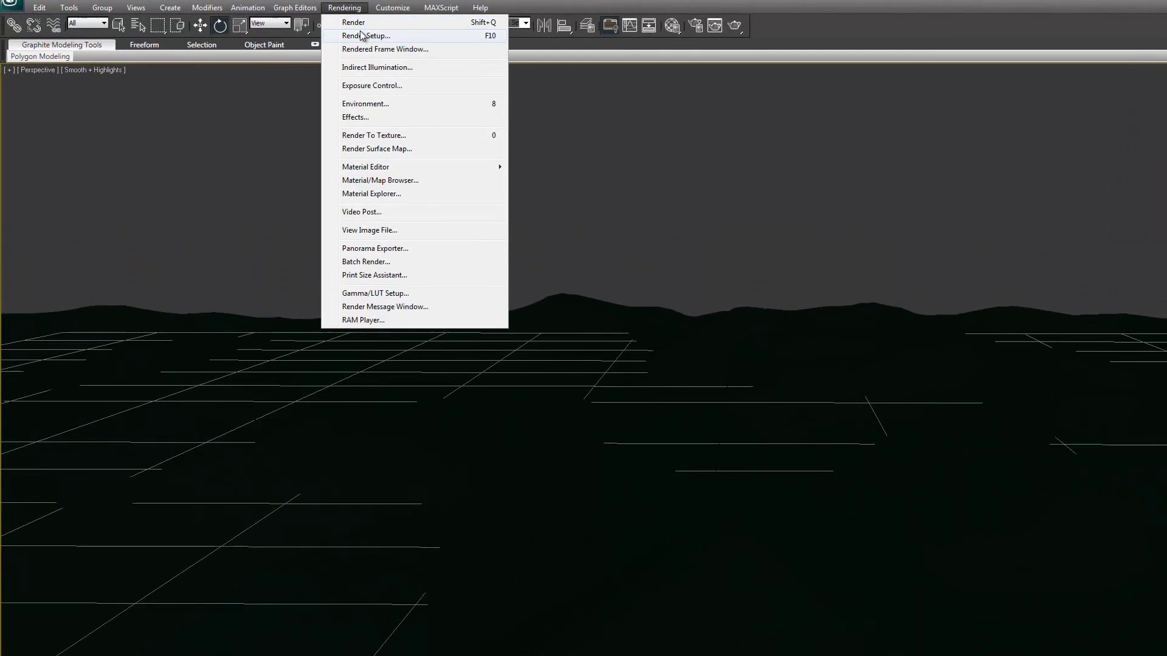
click(366, 35)
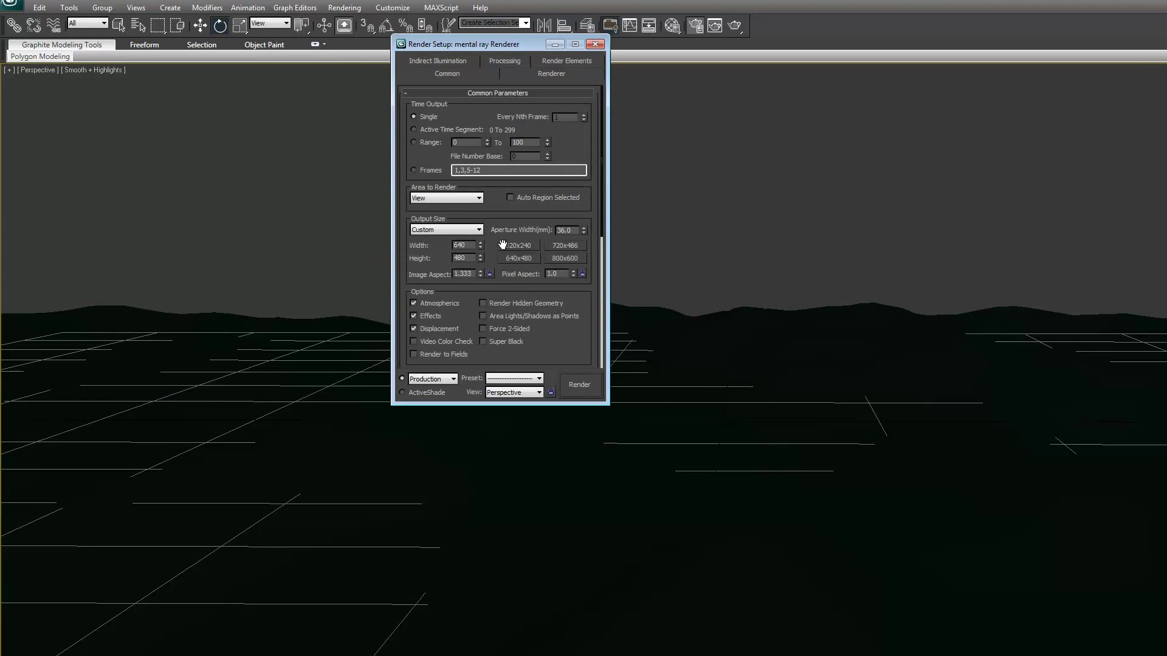
click(416, 131)
drag(599, 270, 596, 452)
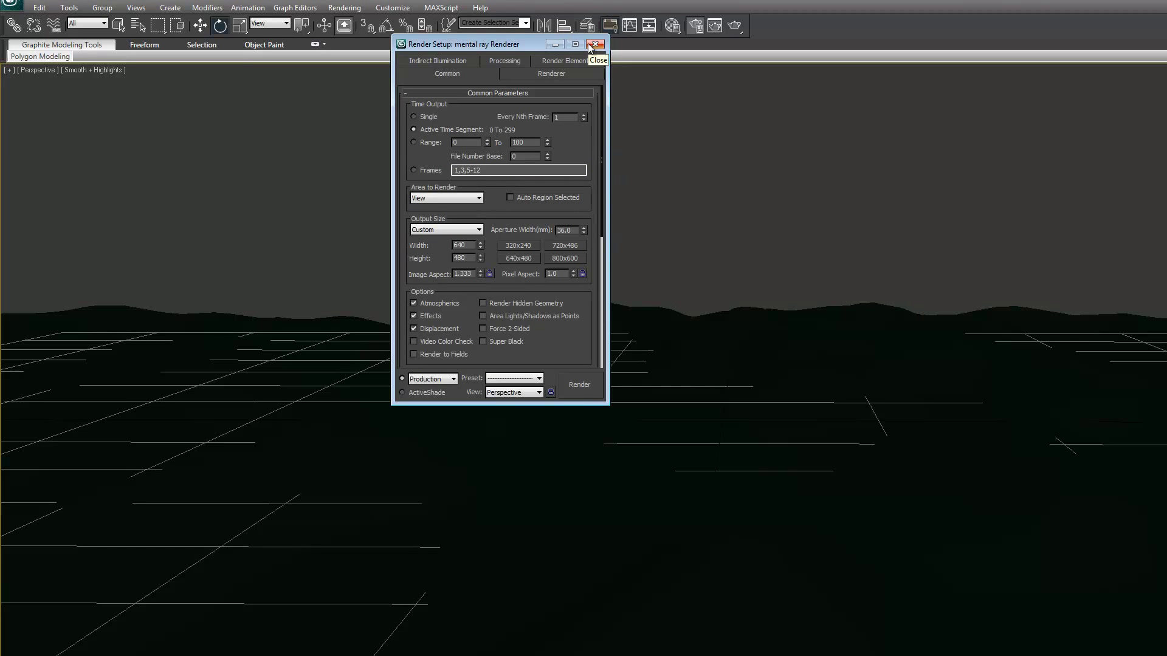
click(595, 45)
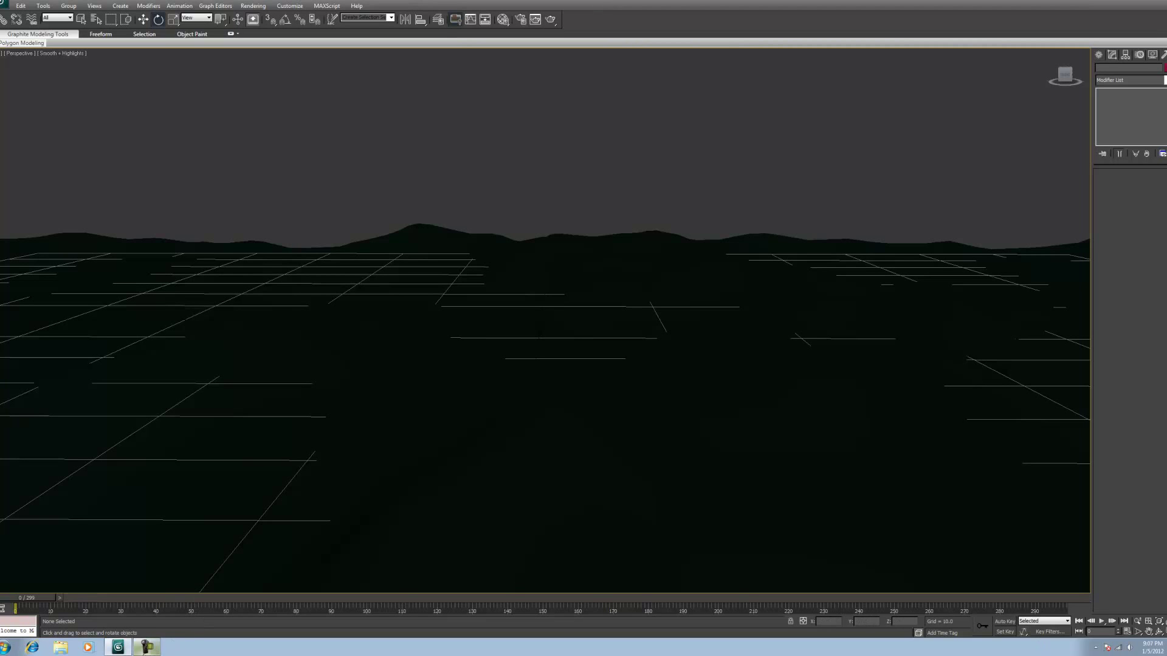
click(148, 647)
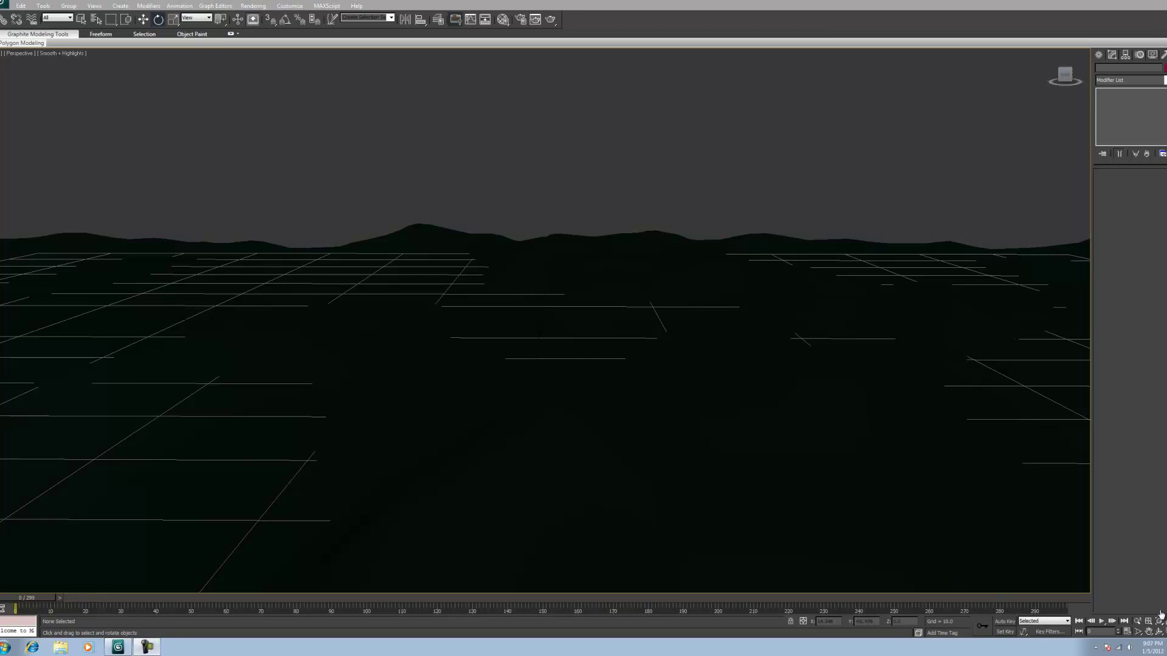